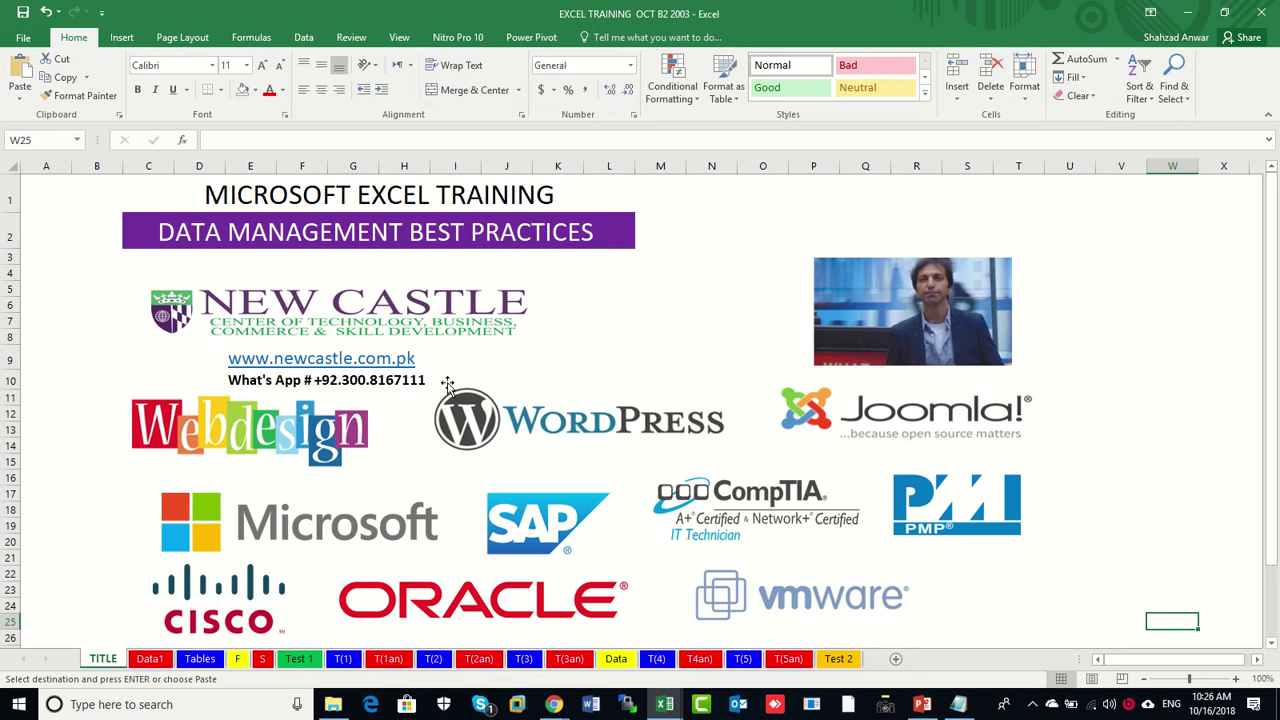
On the Data1 sheet, widen the Closing Date, Region, SalesRep, Customer, COGS and Sales columns to fit their contents.
left_click(149, 660)
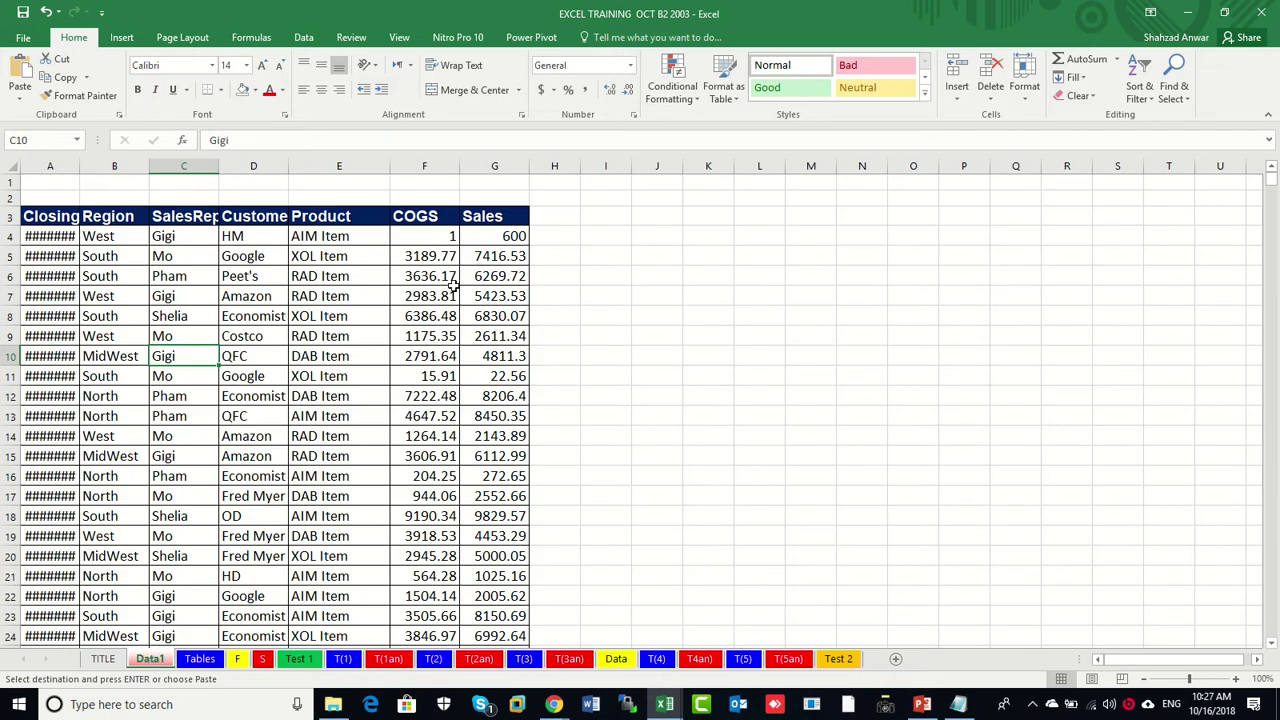
left_click_drag(217, 162, 254, 167)
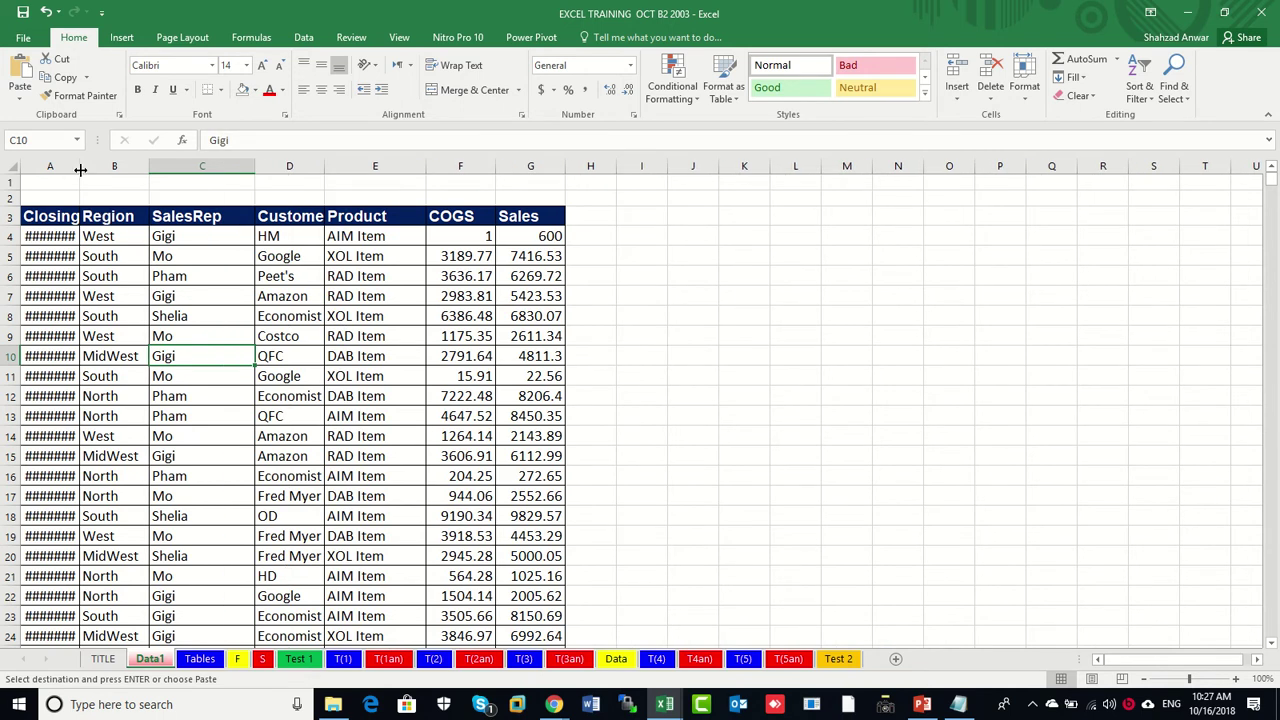
left_click_drag(80, 165, 148, 165)
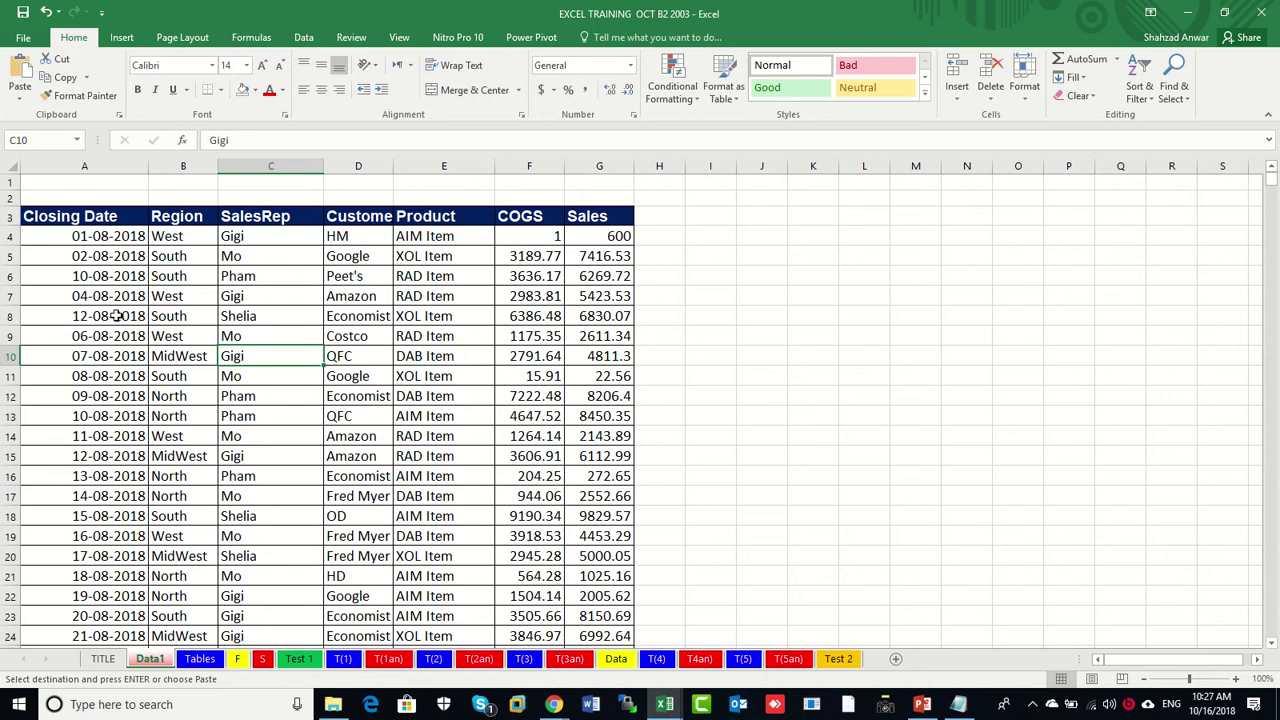
left_click_drag(217, 165, 238, 165)
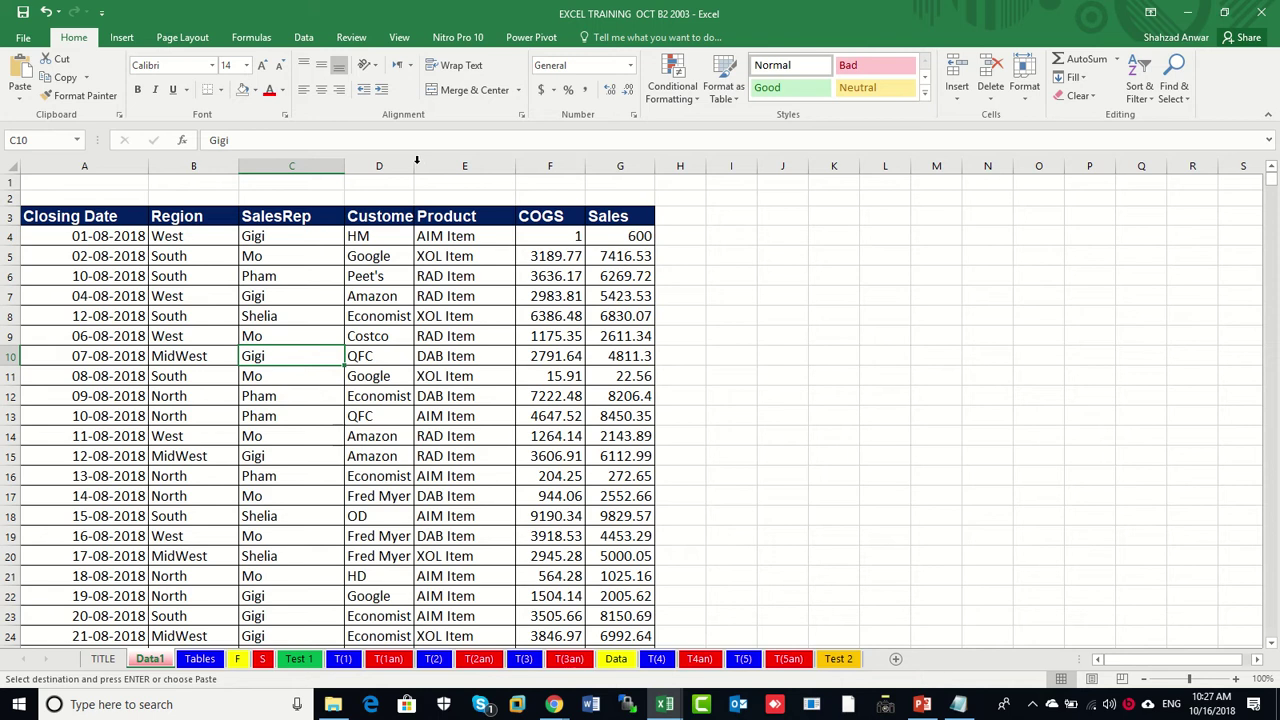
double_click(416, 161)
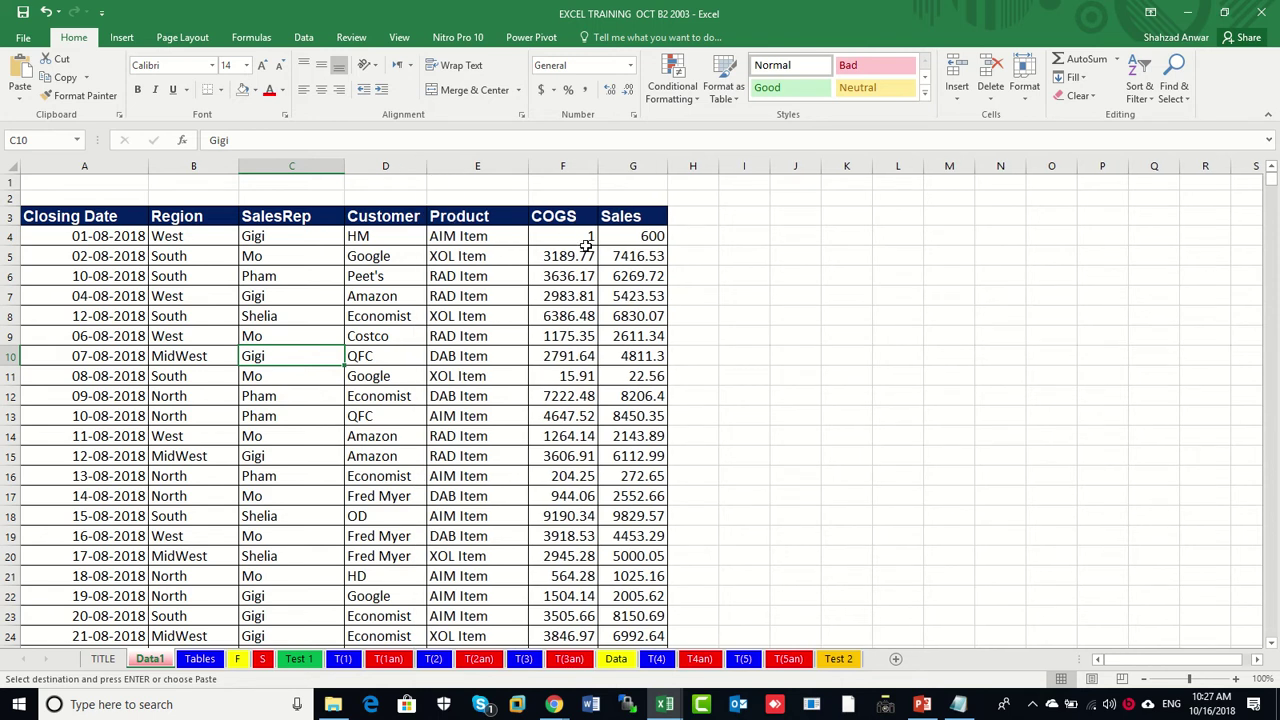
left_click_drag(597, 167, 729, 170)
left_click(645, 218)
left_click(700, 240)
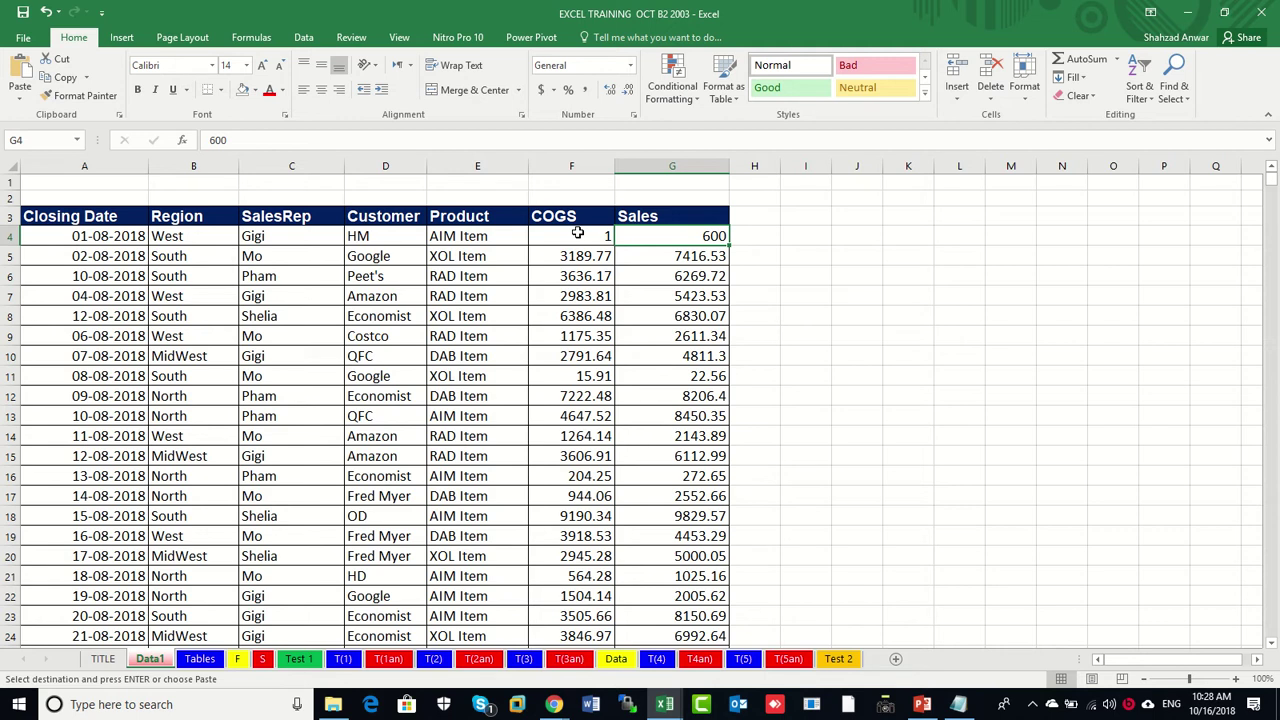
Look through the Test 1, T(1) and T(1an) sheets to review the table examples.
left_click(298, 658)
left_click(342, 658)
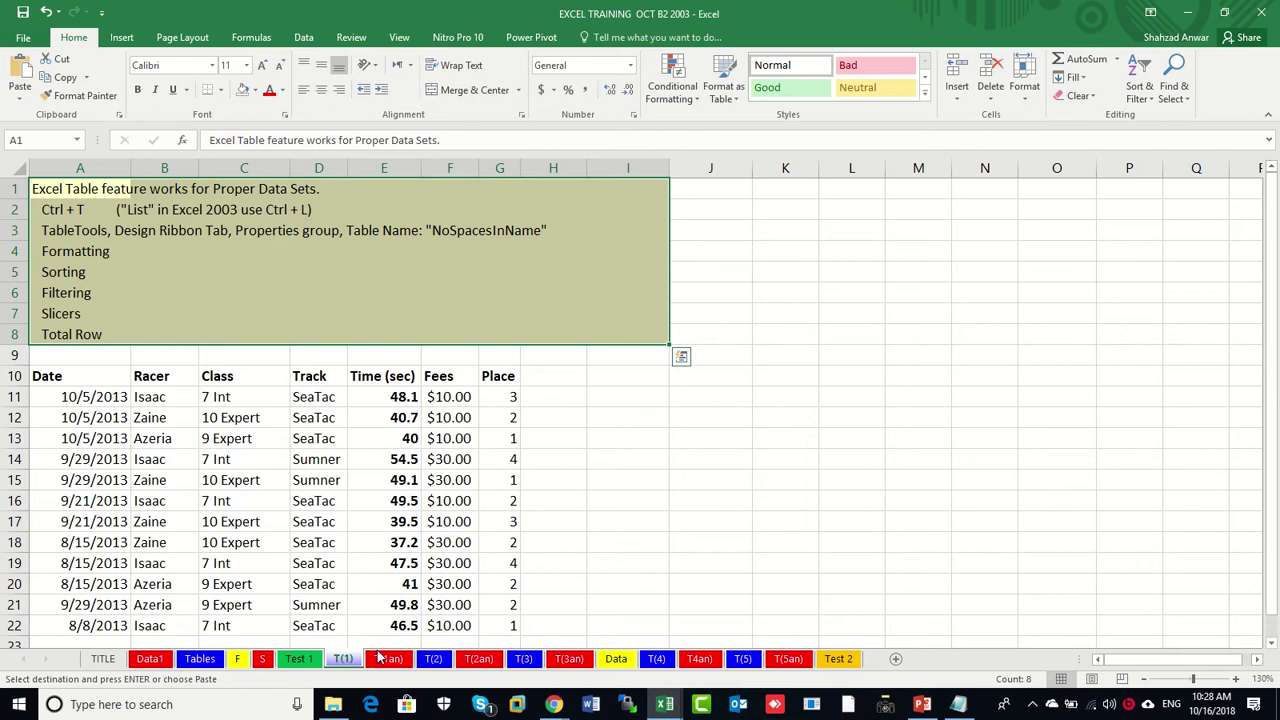
left_click(388, 659)
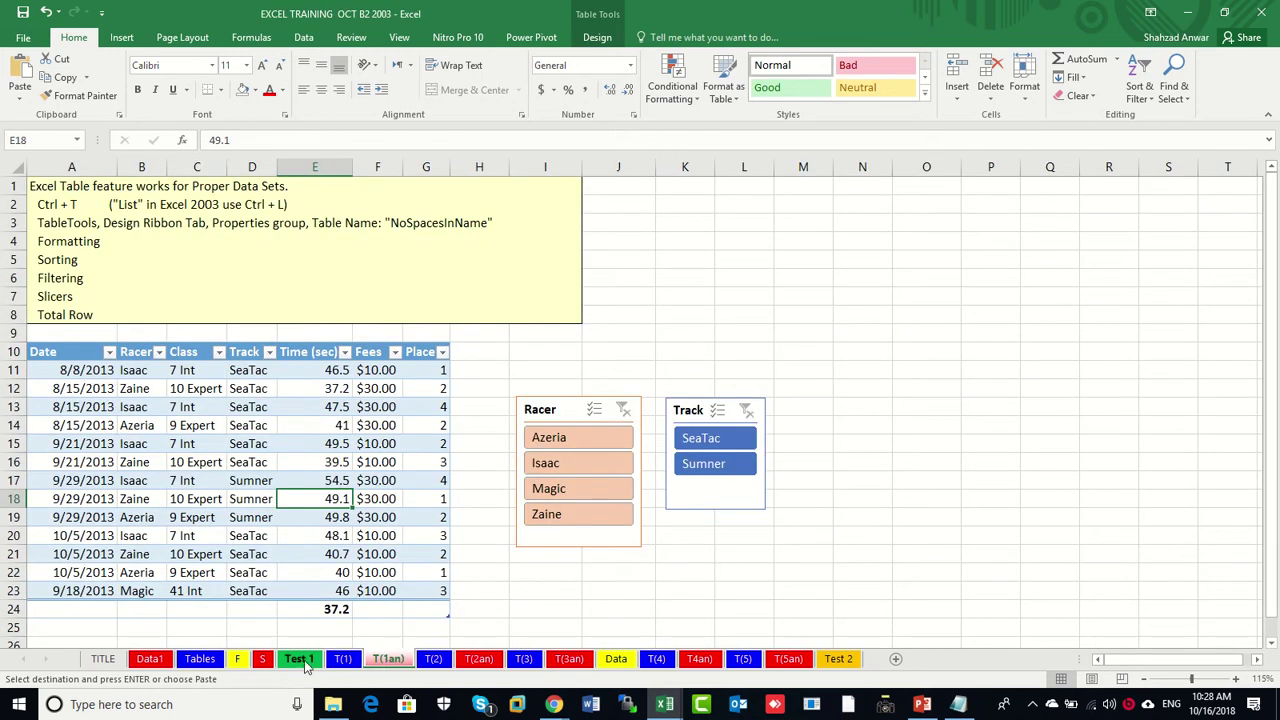
On the S sheet, use the slicers to filter the sales table to the MidWest region and sales rep Gigi.
left_click(261, 660)
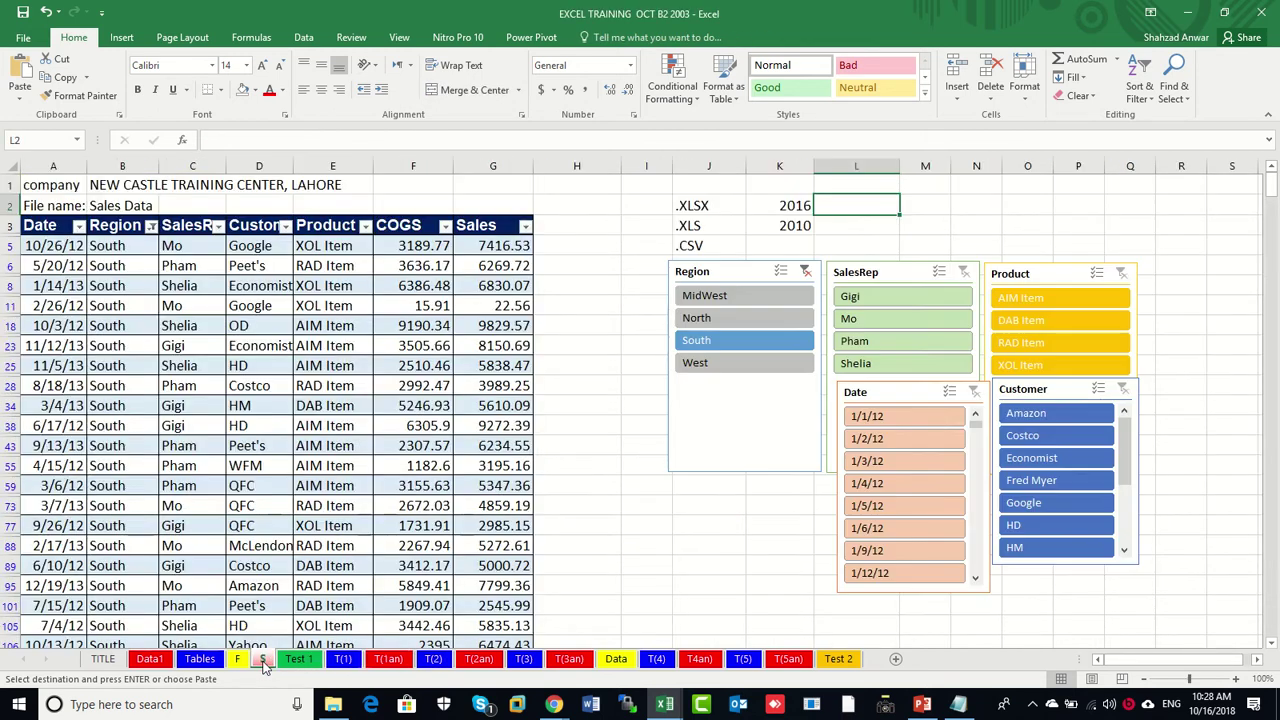
left_click(781, 321)
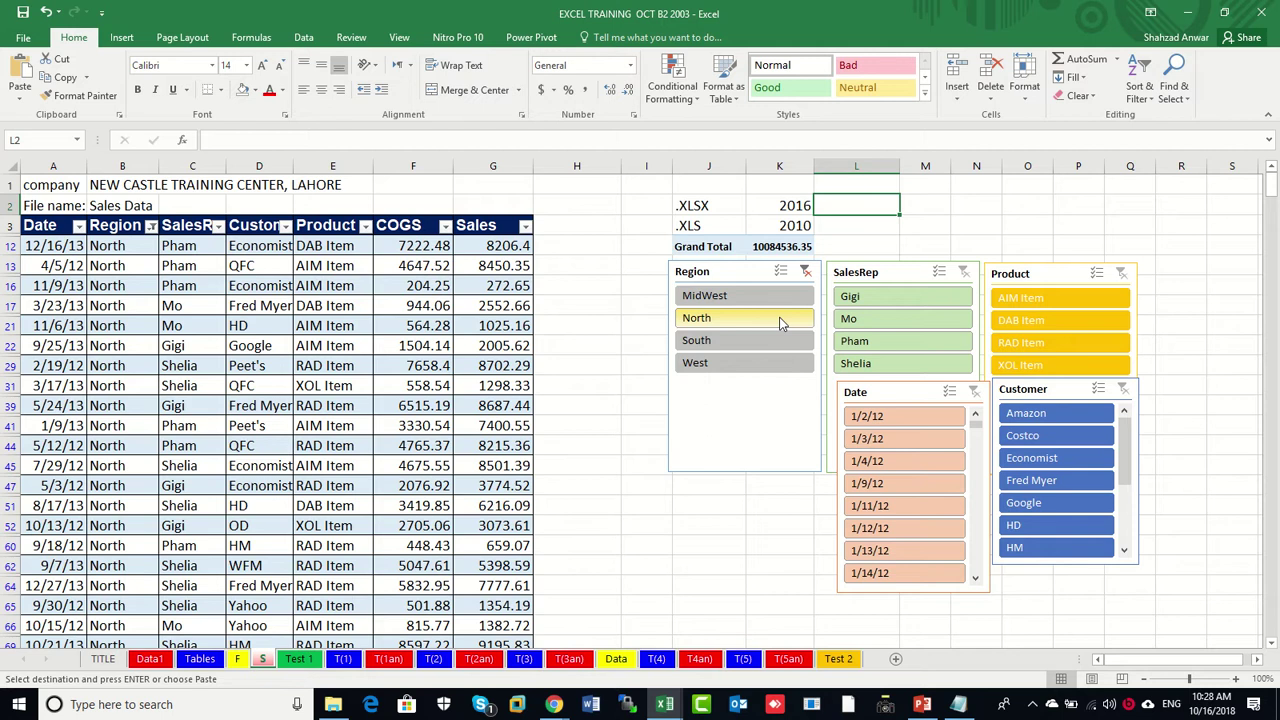
left_click(773, 295)
left_click(872, 298)
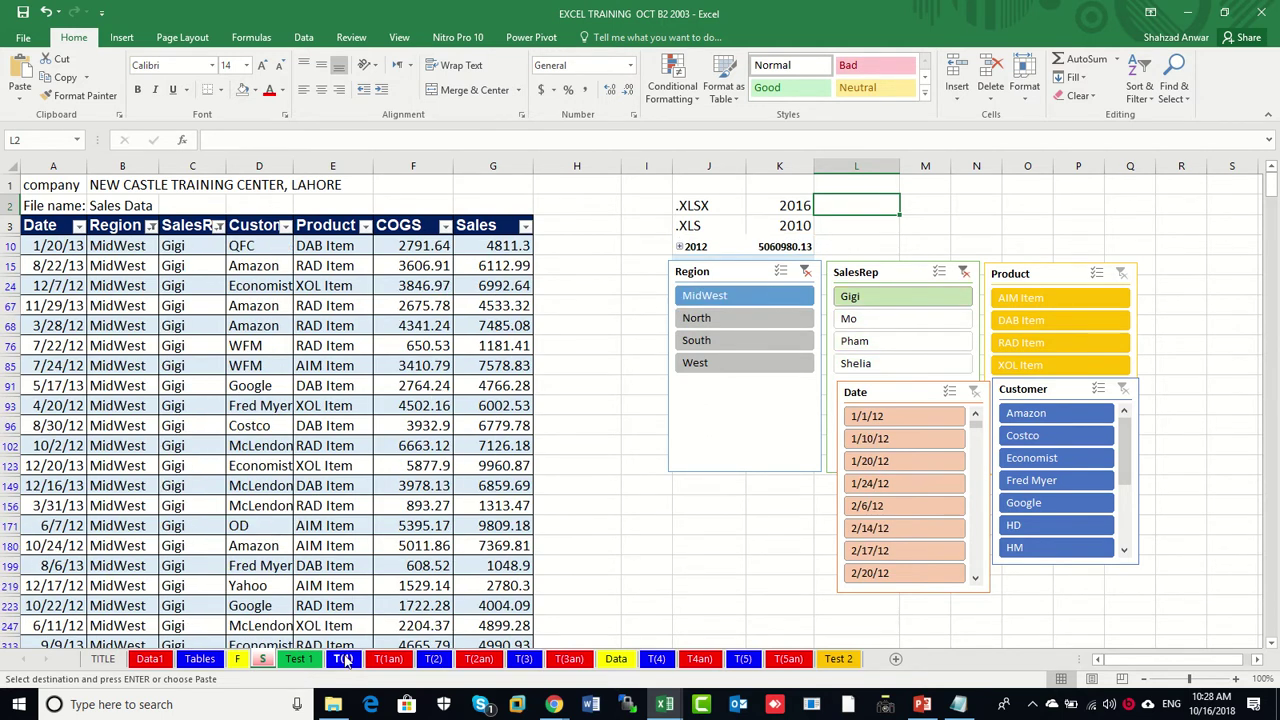
On the Data1 sheet, enter DATA SET / DATA RANGE in cell I3 and widen column I to fit it.
left_click(206, 665)
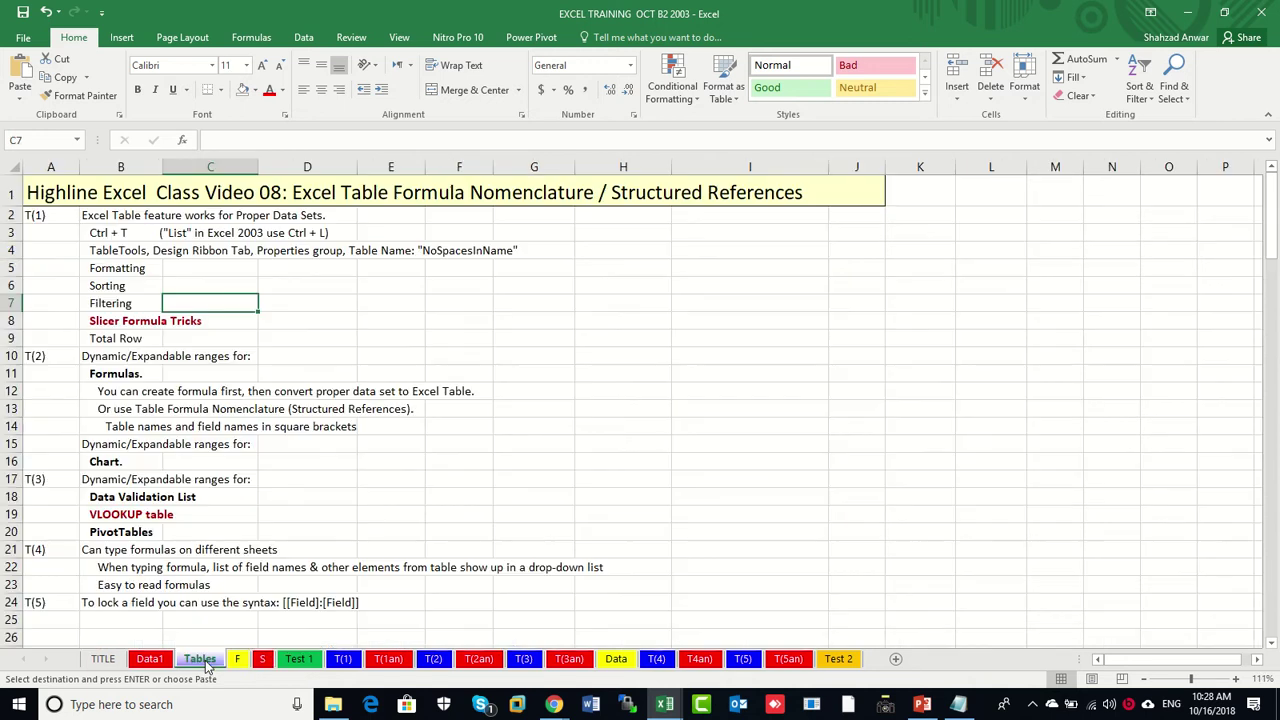
left_click(150, 663)
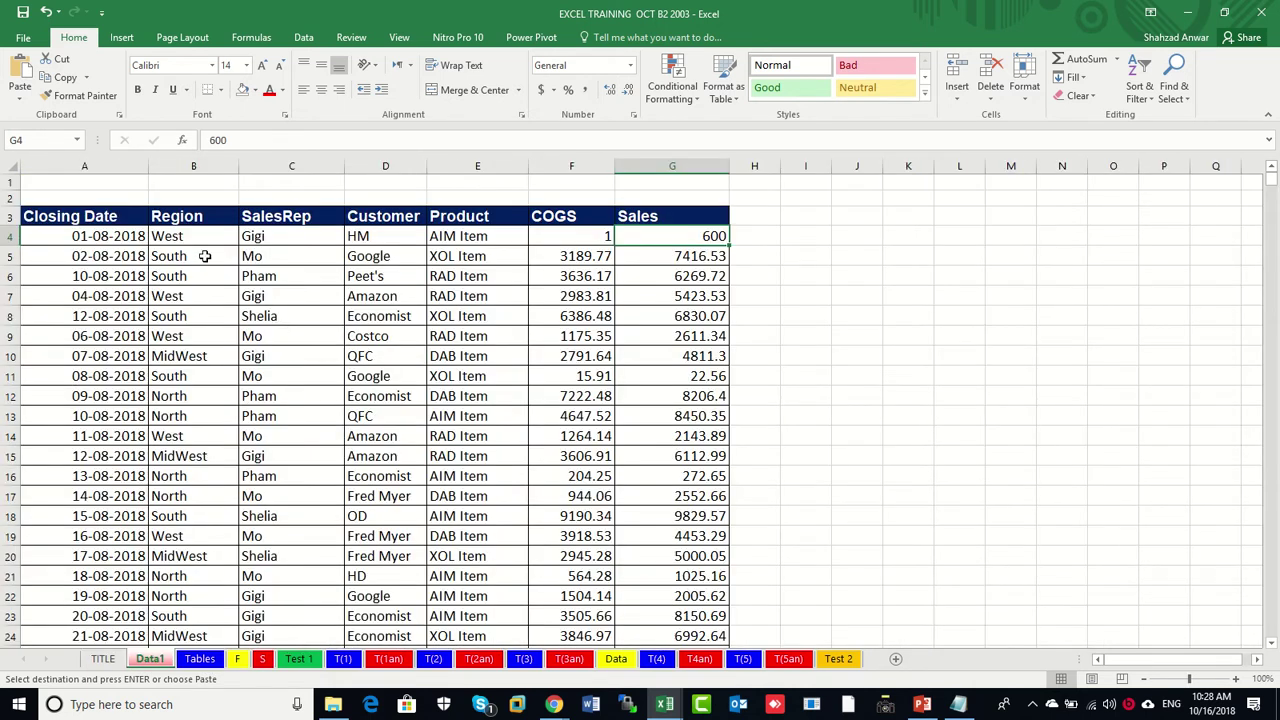
left_click(110, 215)
left_click(810, 207)
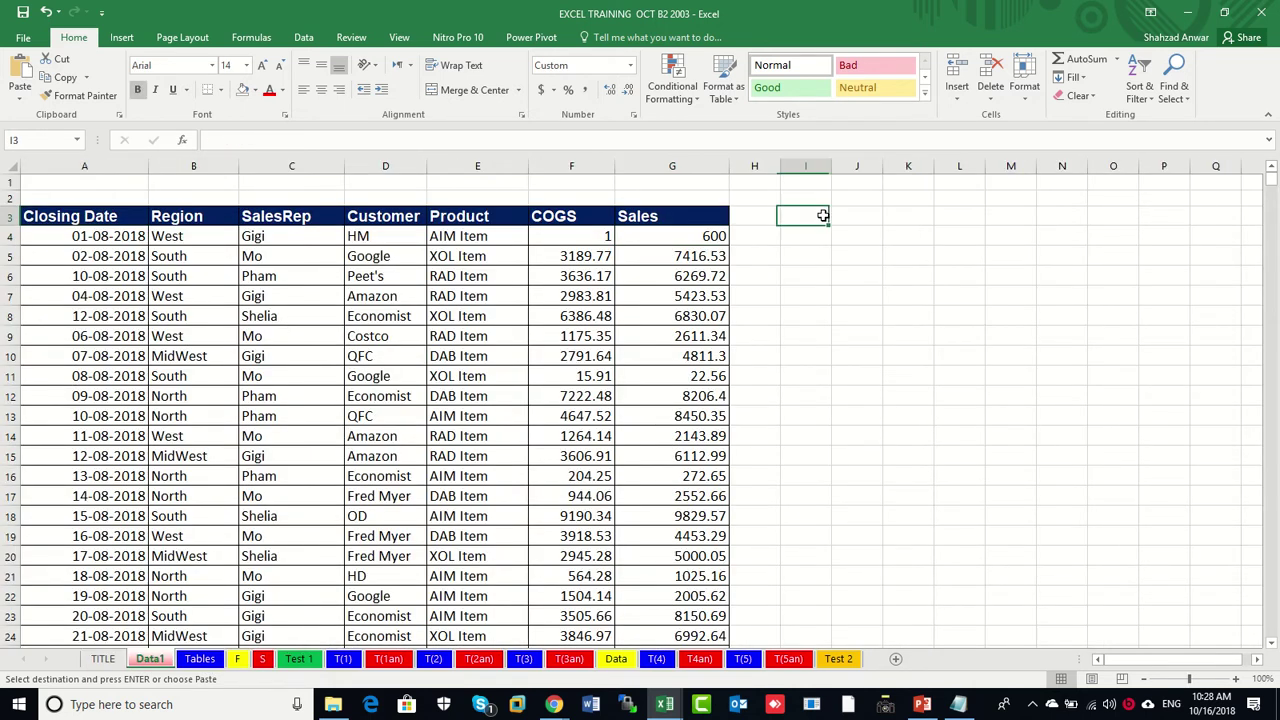
left_click_drag(838, 165, 876, 190)
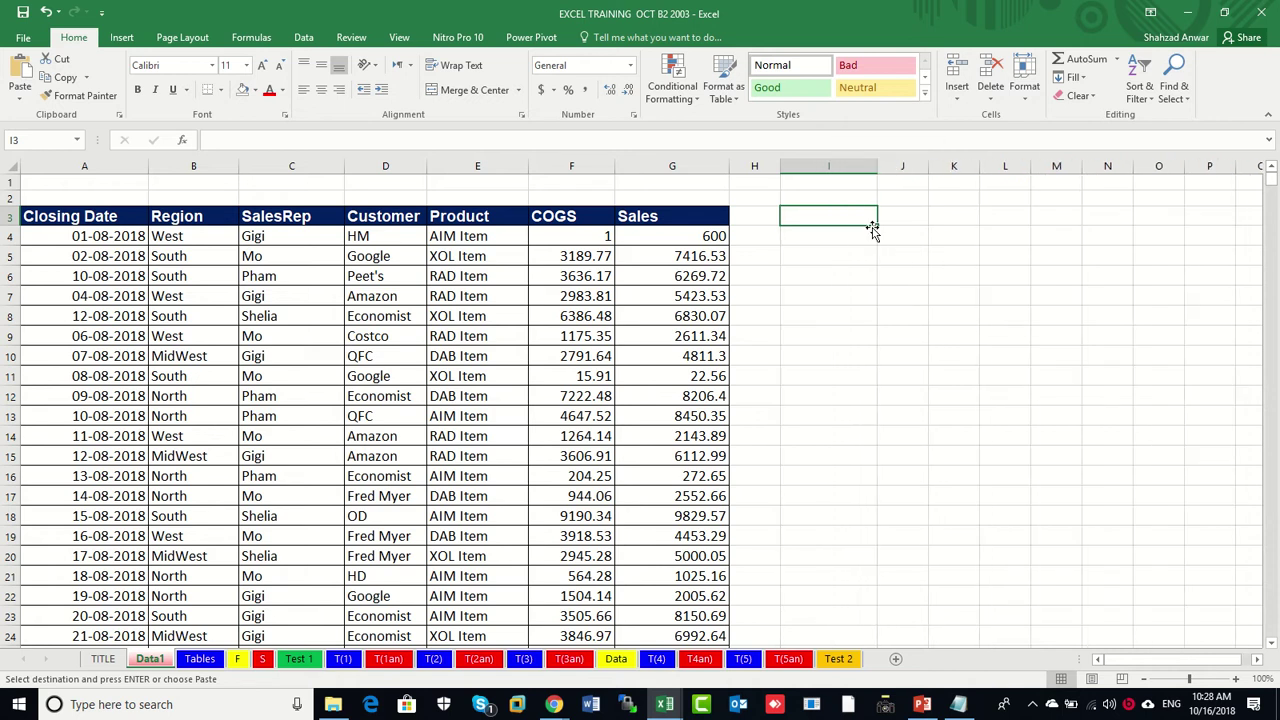
type("DA")
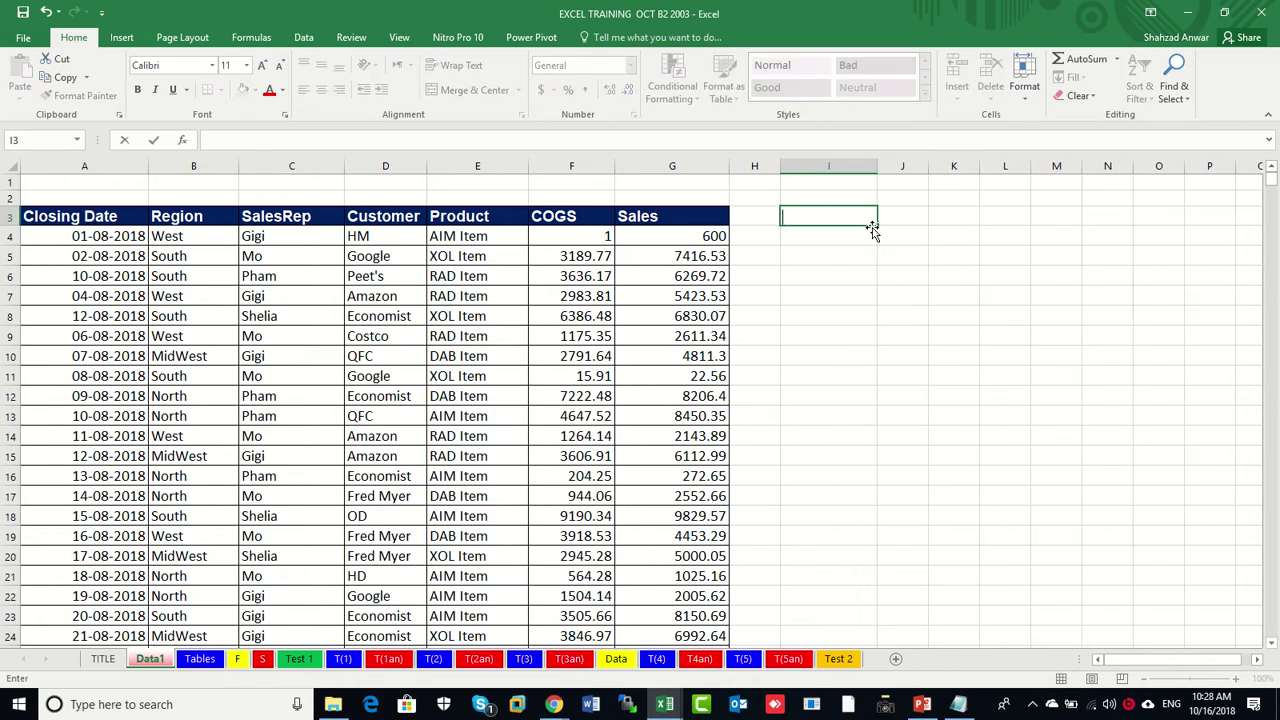
type("TA SET / DATA RANGE")
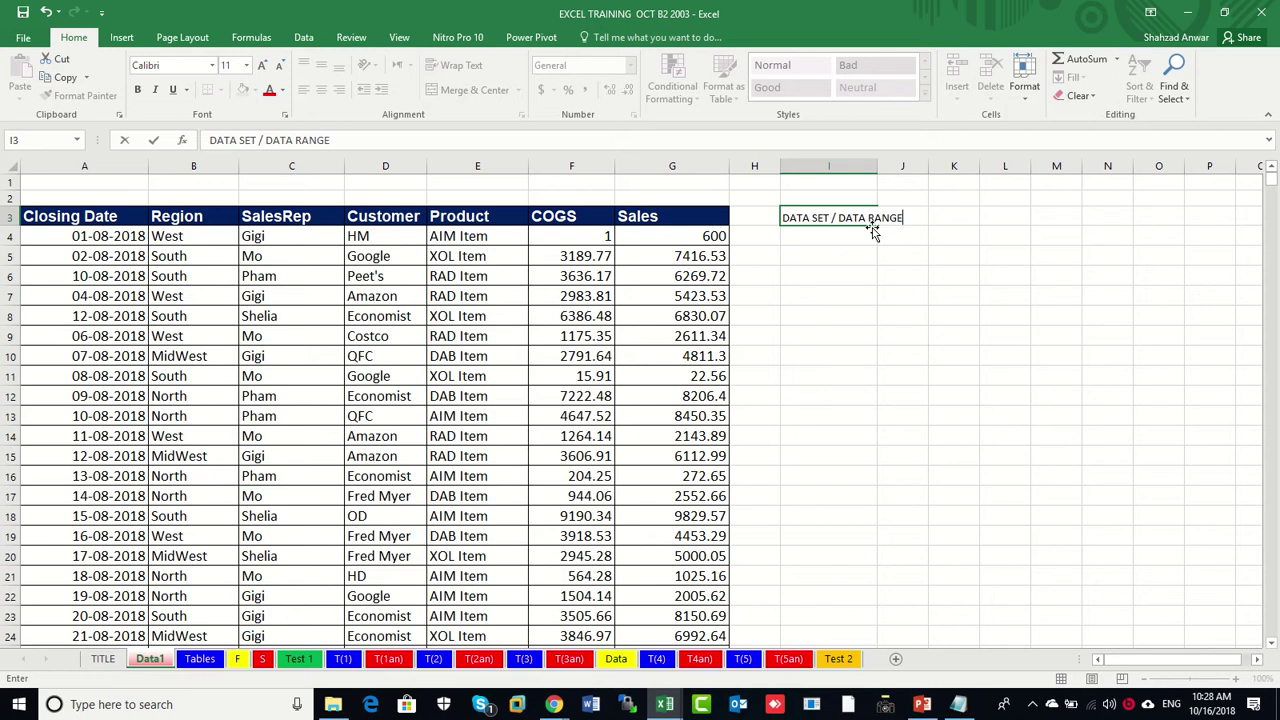
key("Return")
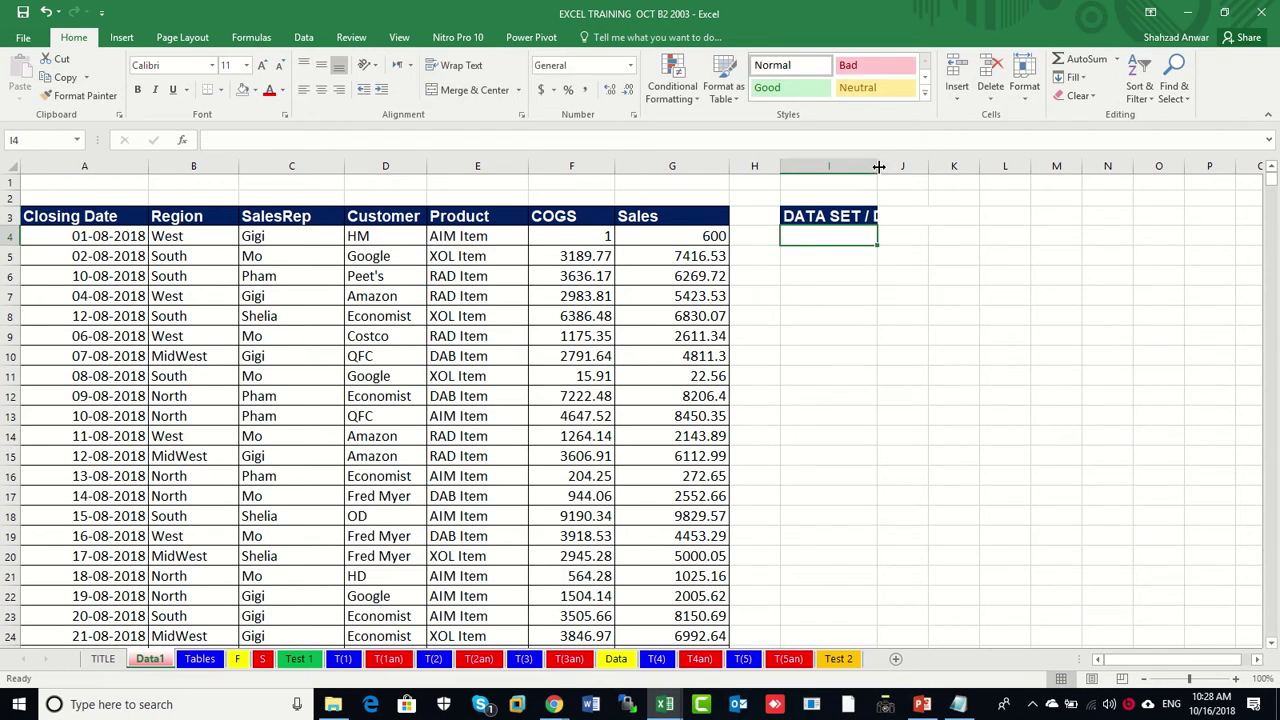
left_click_drag(877, 166, 1018, 167)
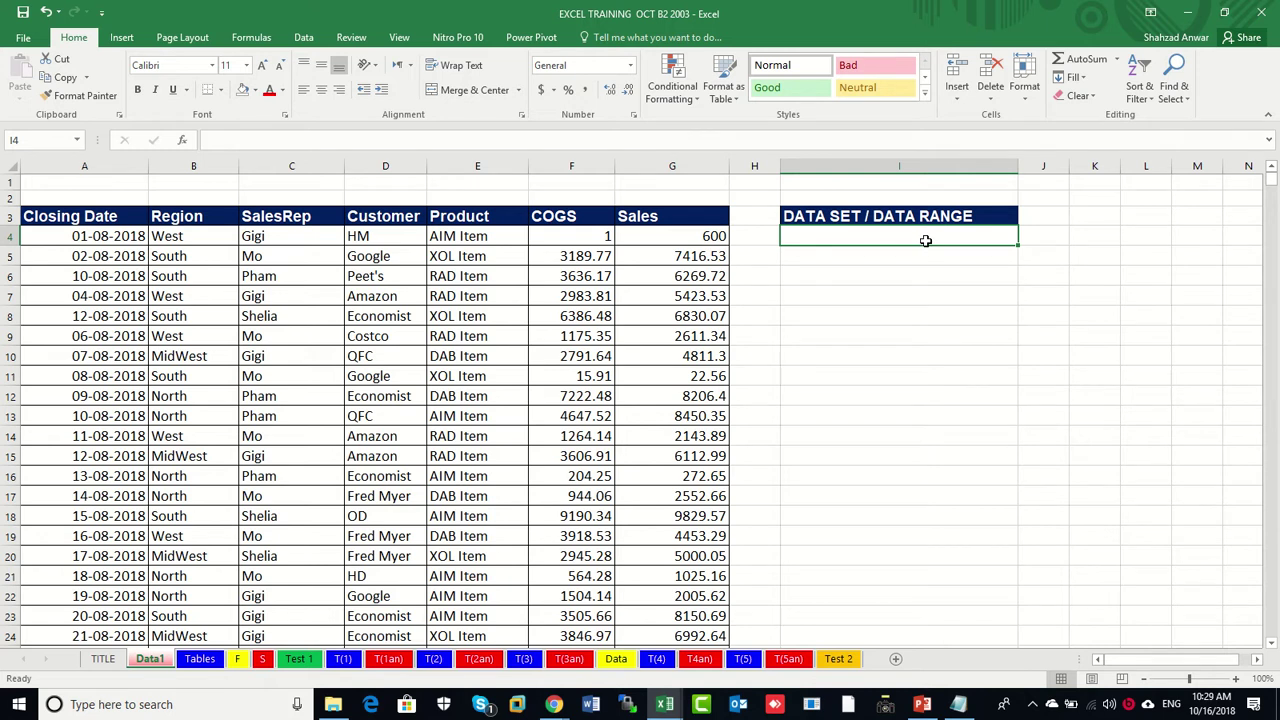
Enter TABLE FORMAT in cell I4, below the DATA SET / DATA RANGE label.
type("D")
key("BackSpace")
key("BackSpace")
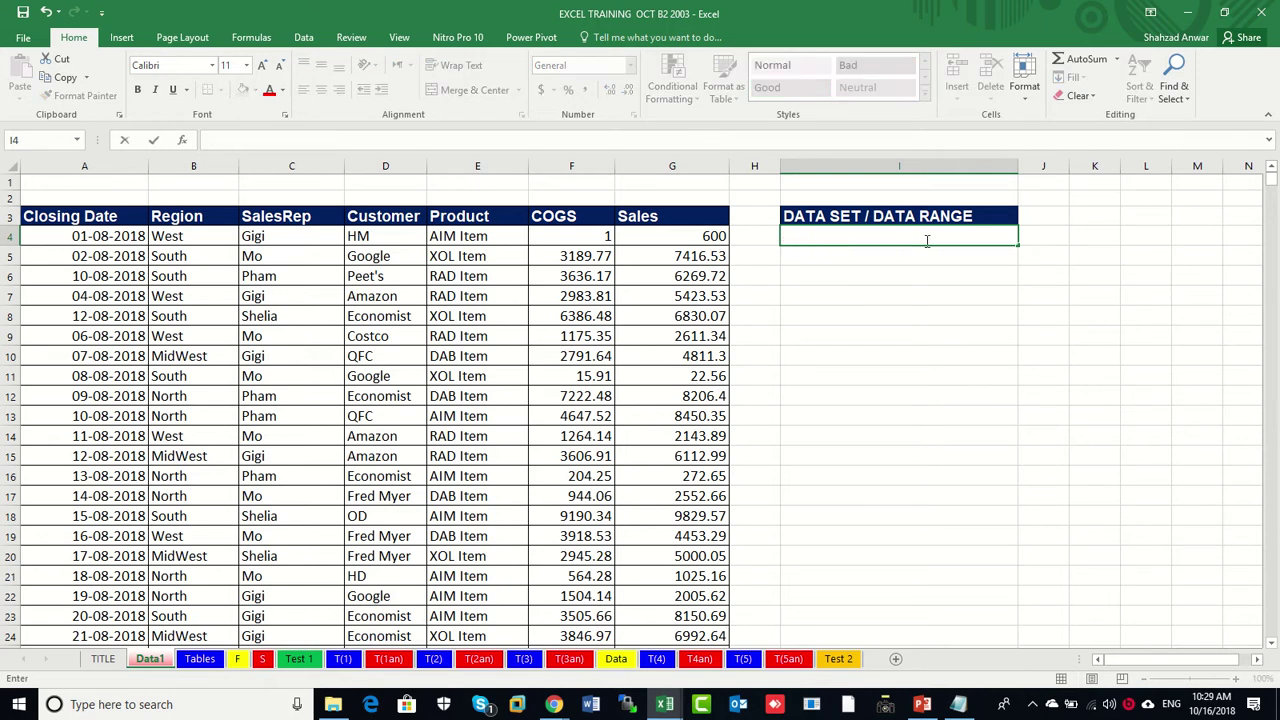
type("TABLE FORMAT")
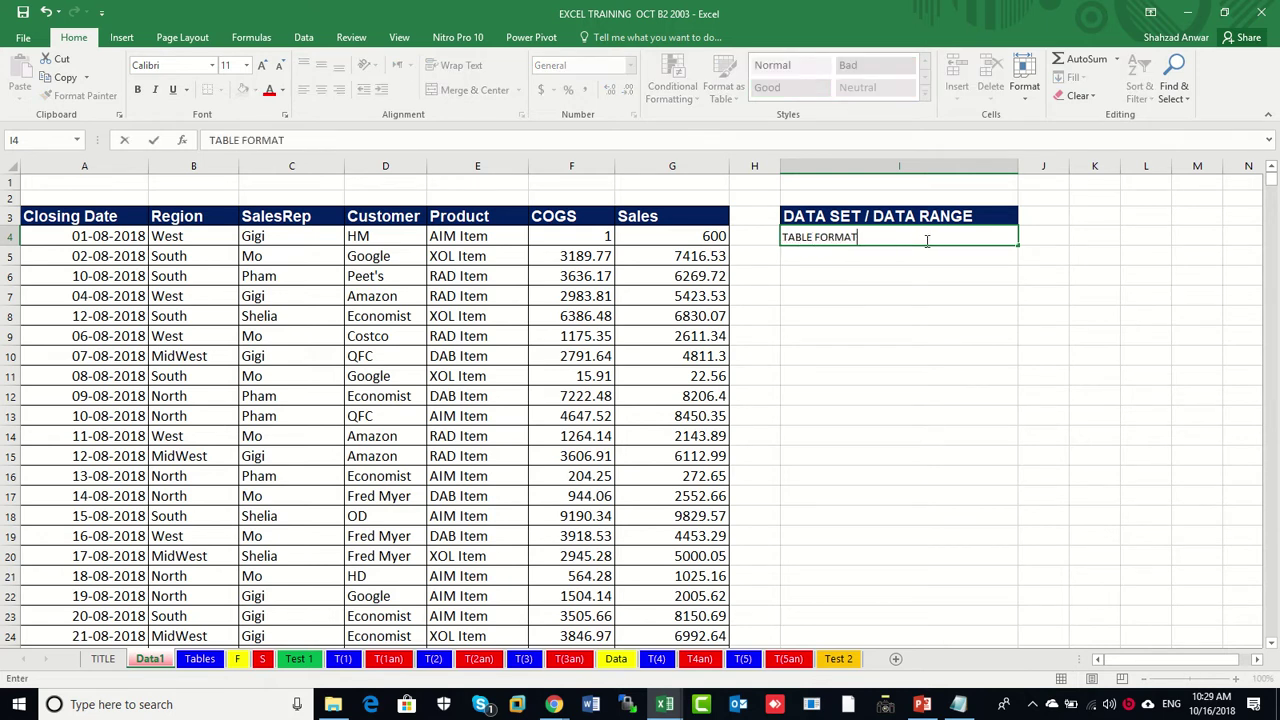
key("Return")
Copy the formatting of cell I4 onto I3 and enlarge the font of both labels to 18.
key("Up")
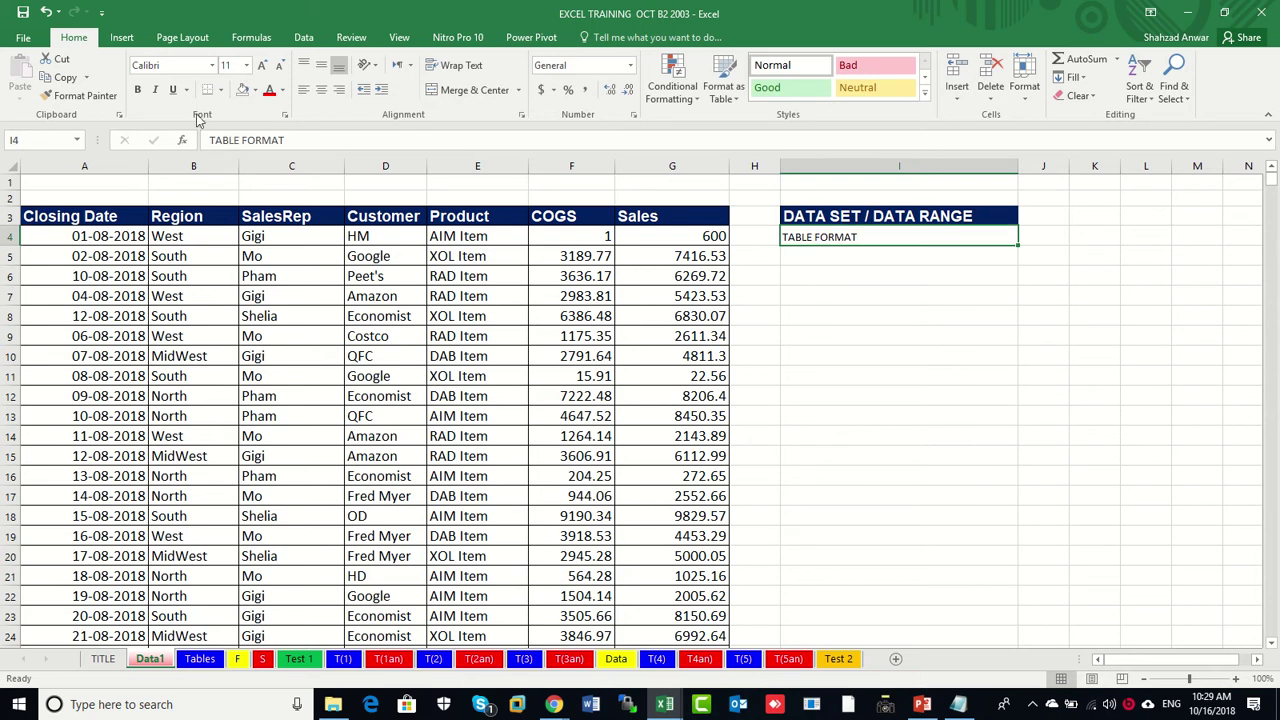
left_click(78, 95)
left_click(820, 216)
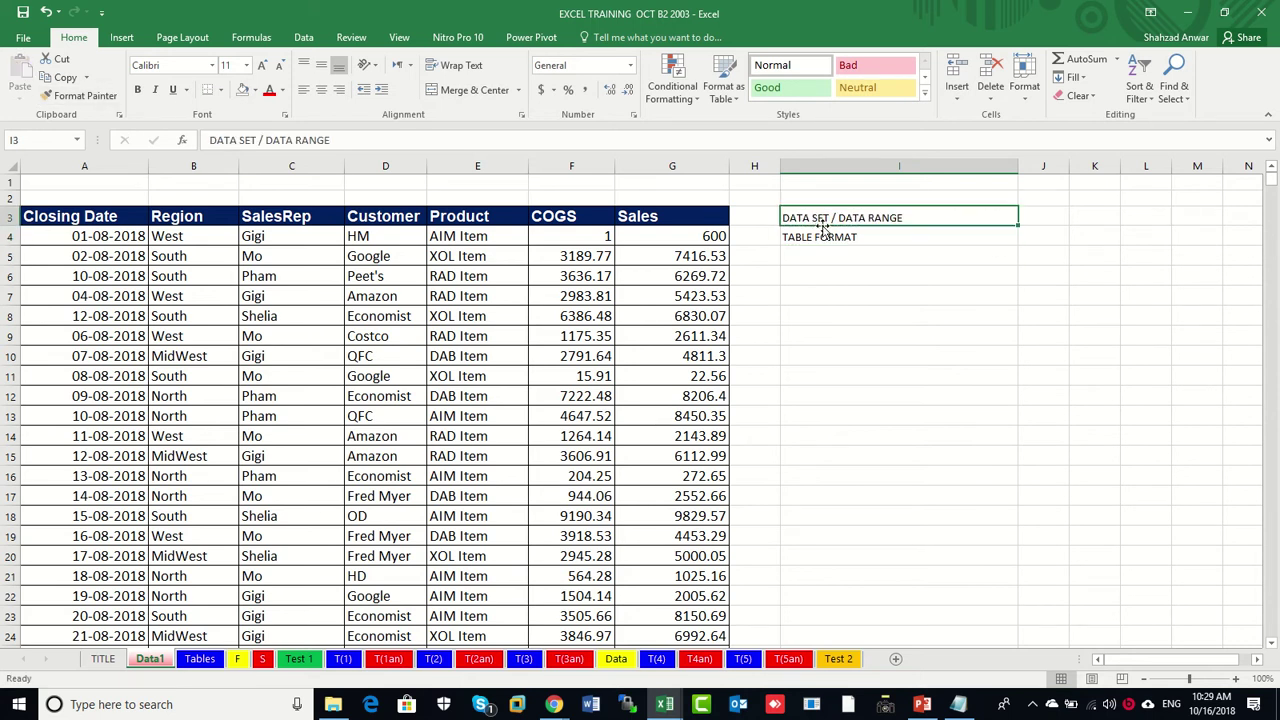
left_click(828, 237, "shift")
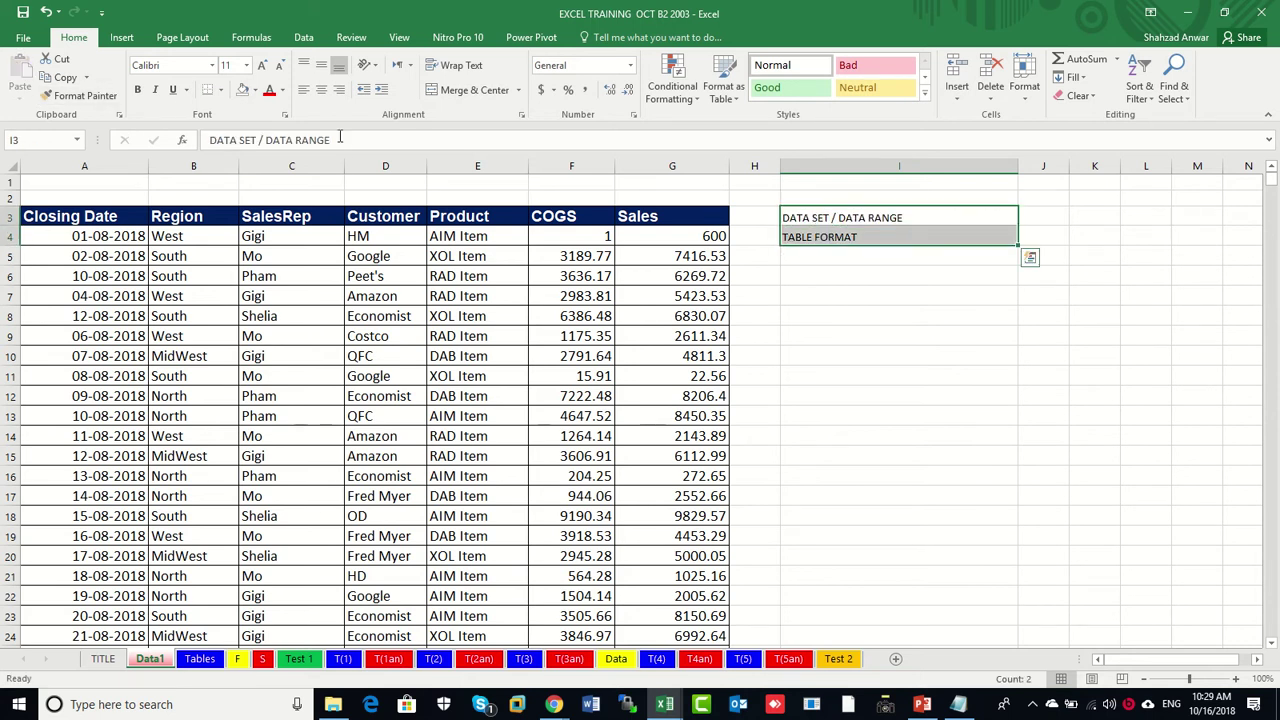
left_click(263, 65)
left_click(826, 288)
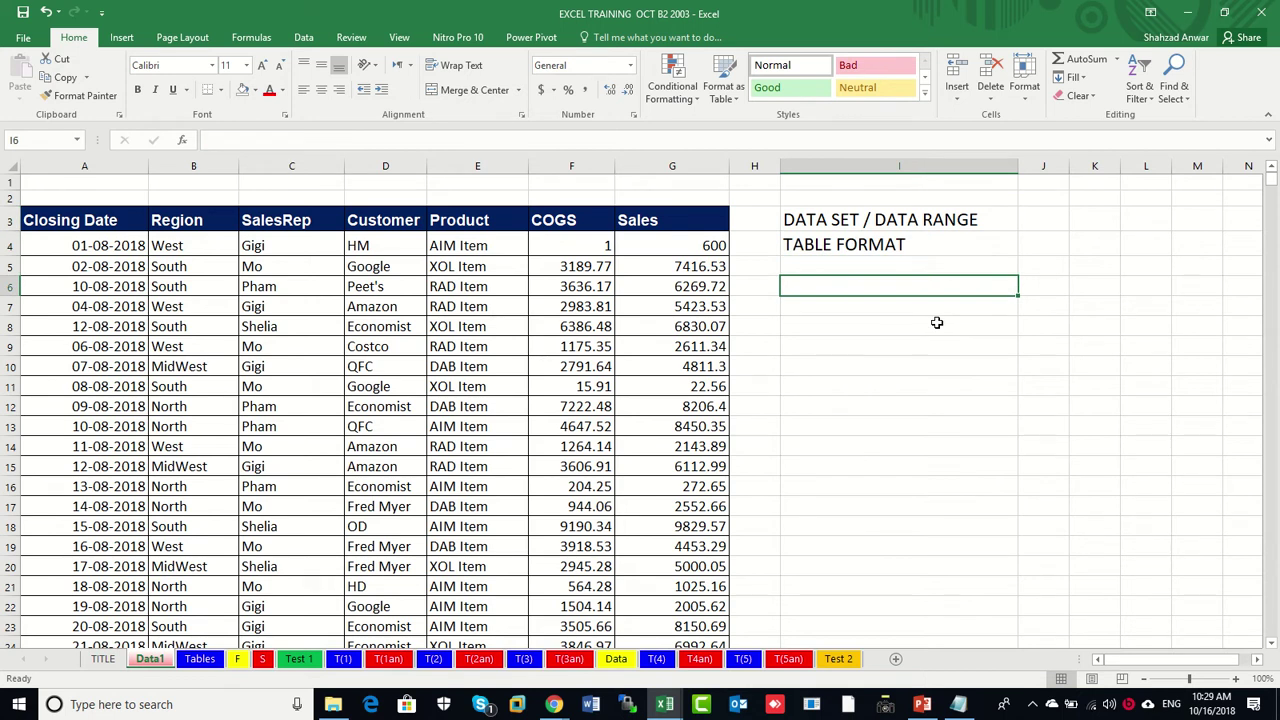
left_click(861, 245)
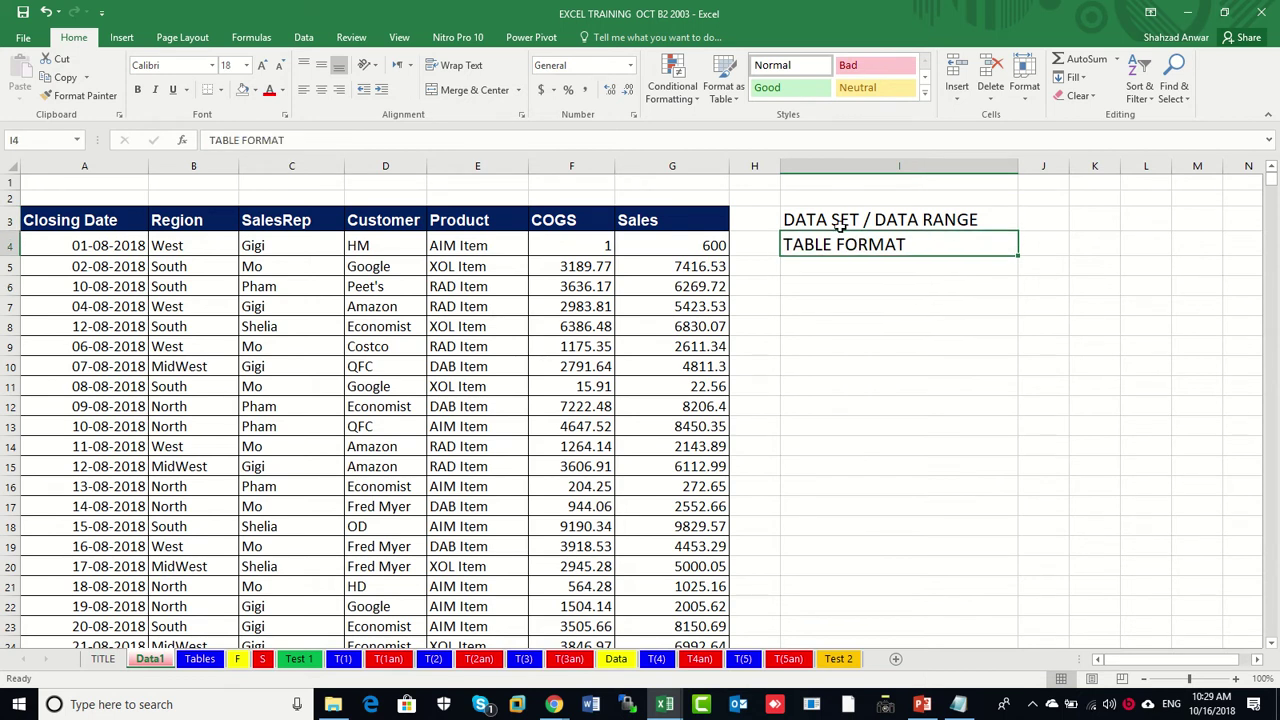
left_click(836, 220)
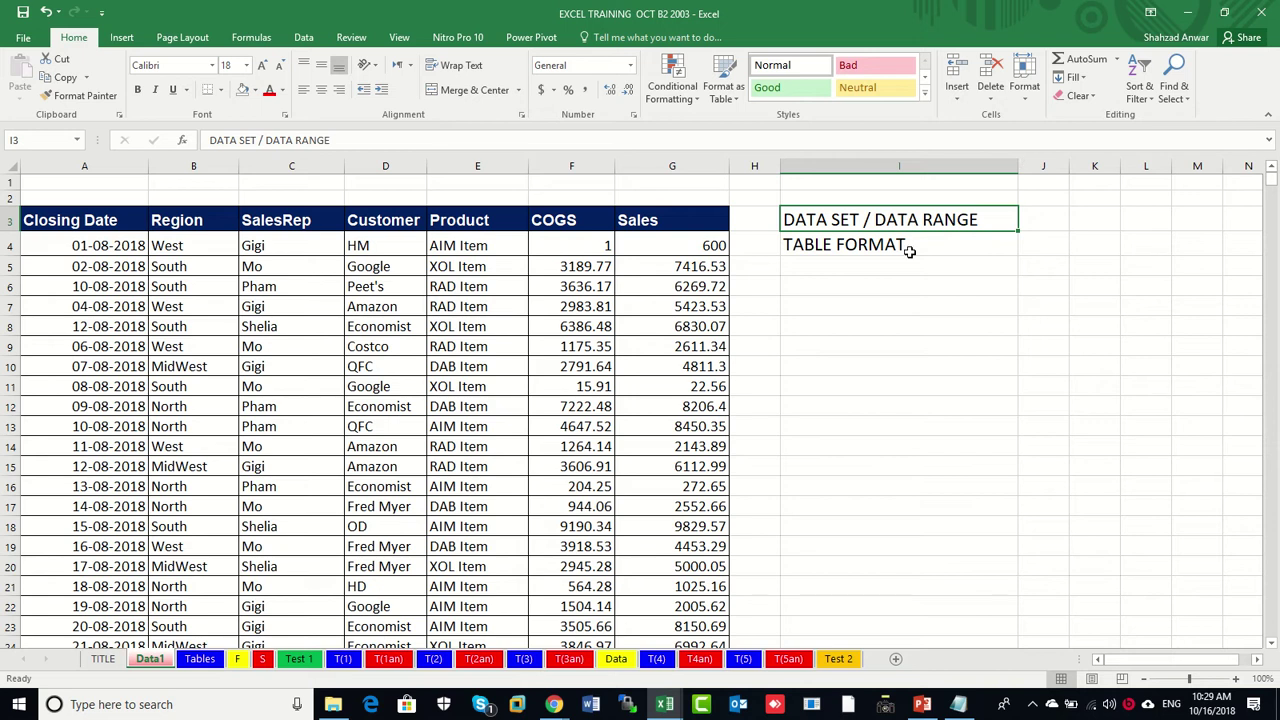
Sort the sales data successively by Closing Date oldest to newest, Region Z to A, and SalesRep A to Z.
left_click(85, 224)
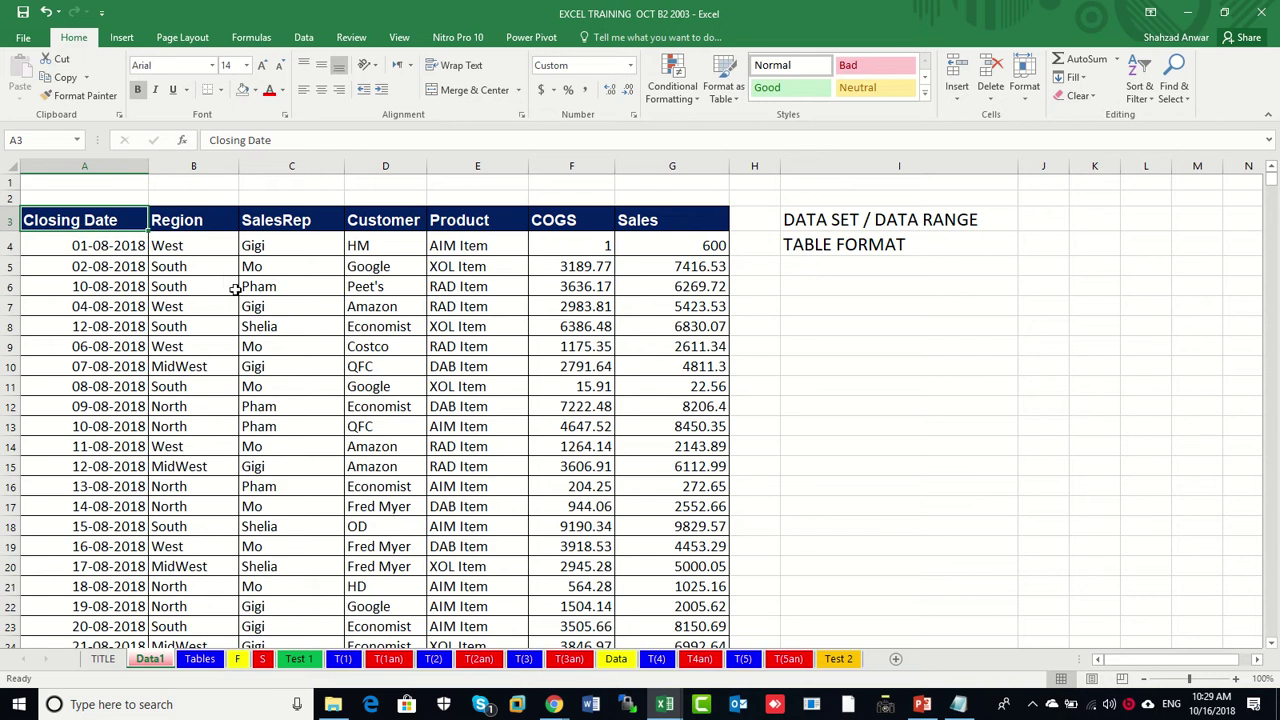
left_click(304, 40)
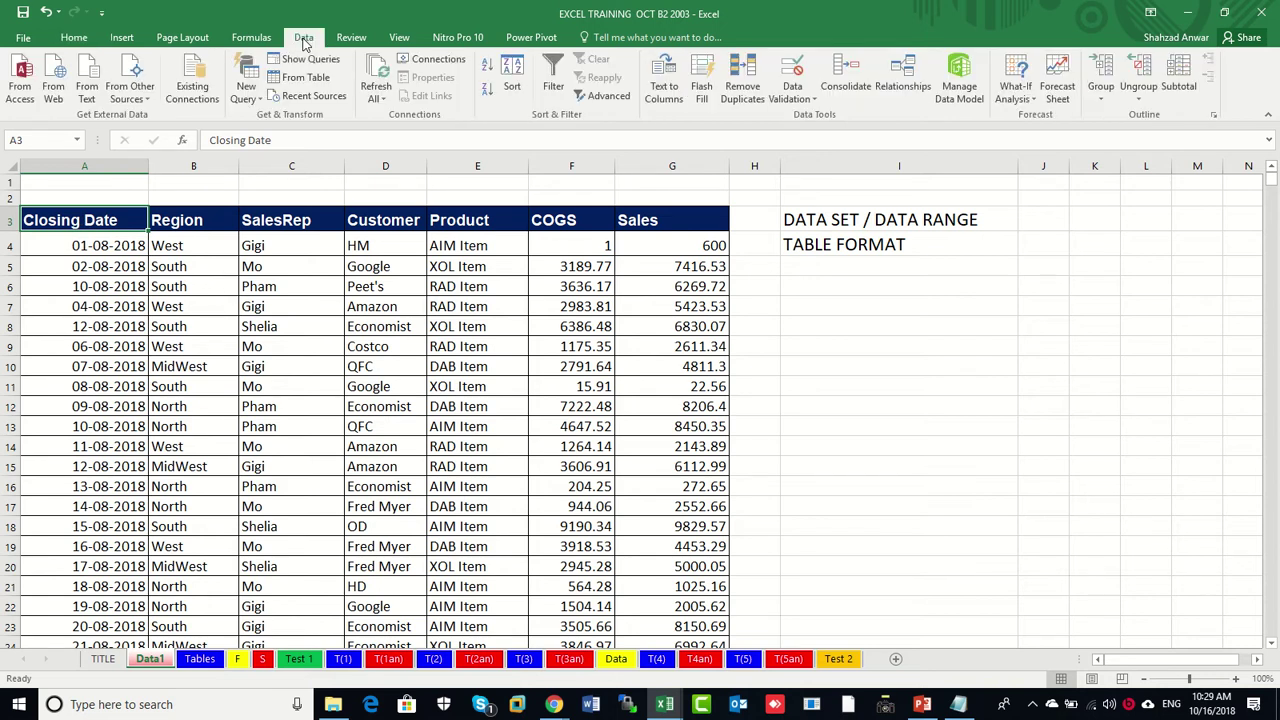
left_click(487, 67)
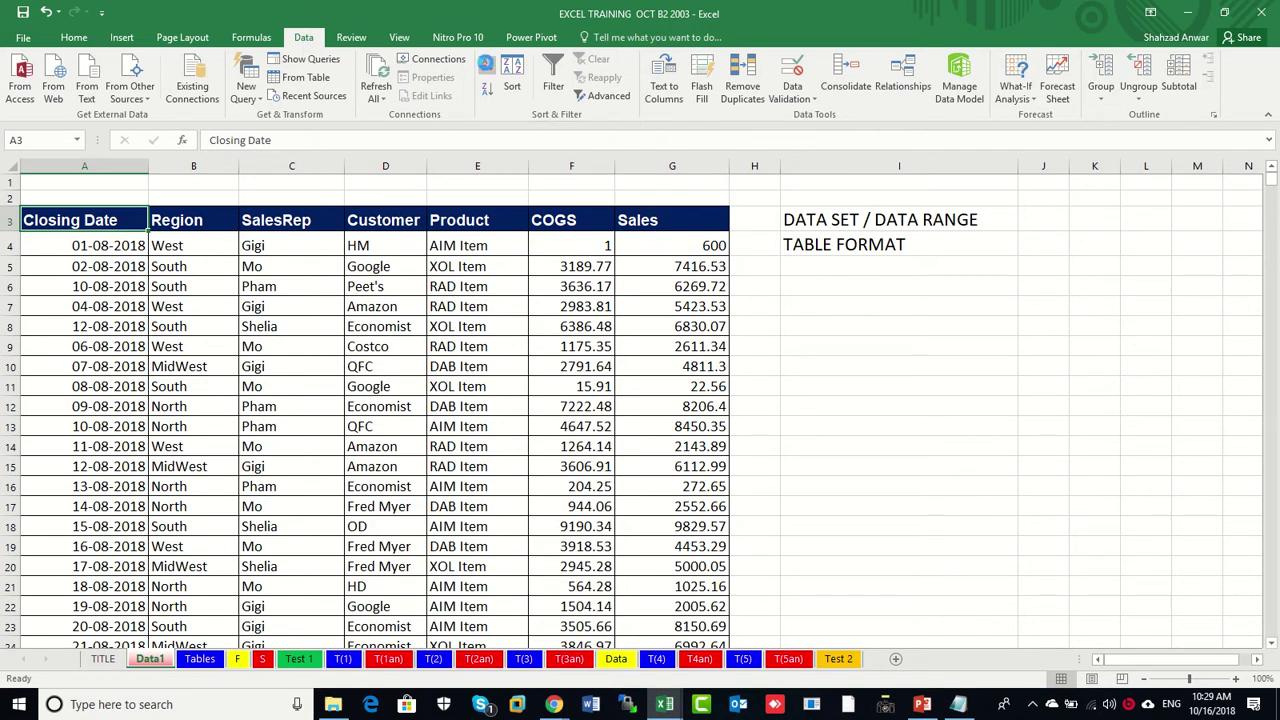
left_click(206, 220)
left_click(487, 92)
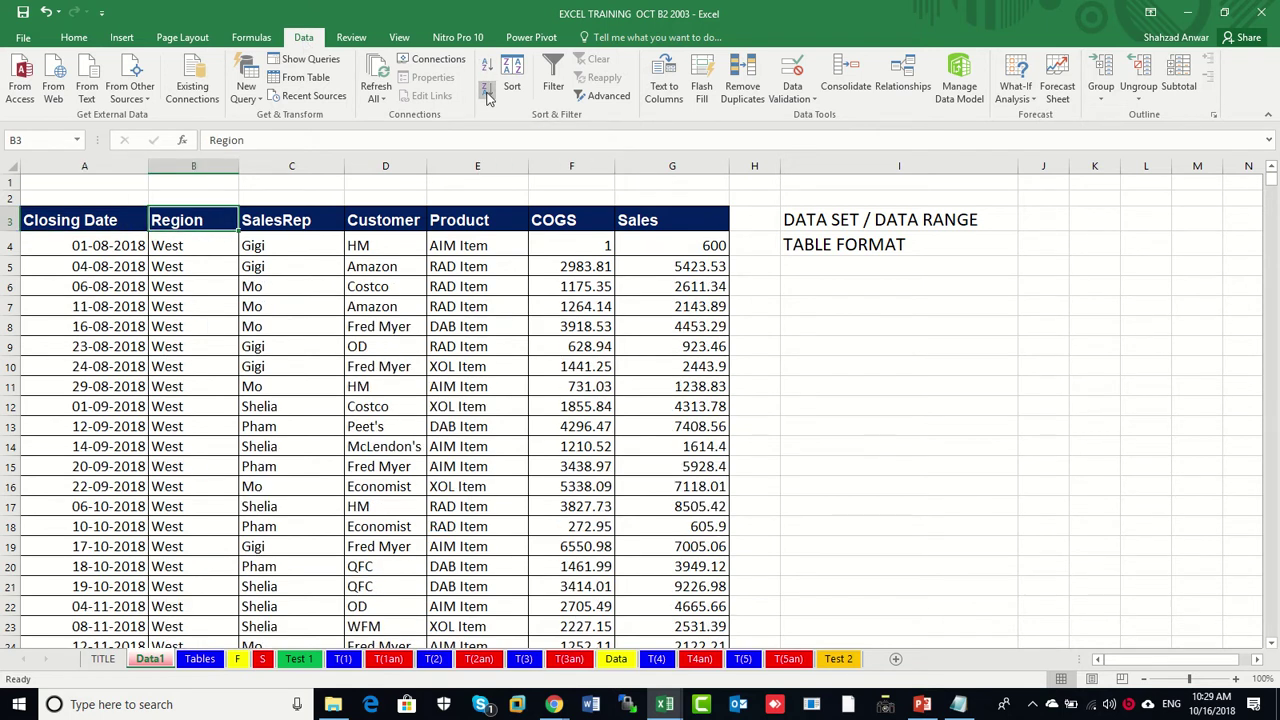
left_click(316, 219)
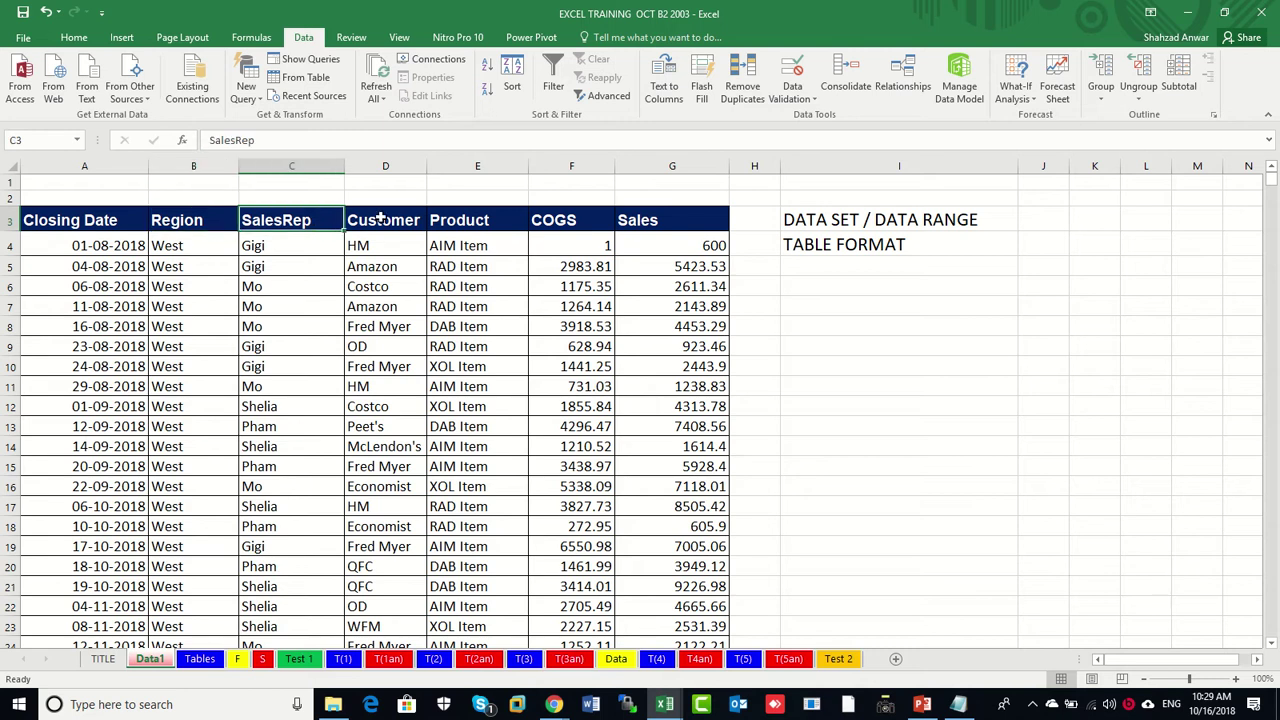
left_click(487, 67)
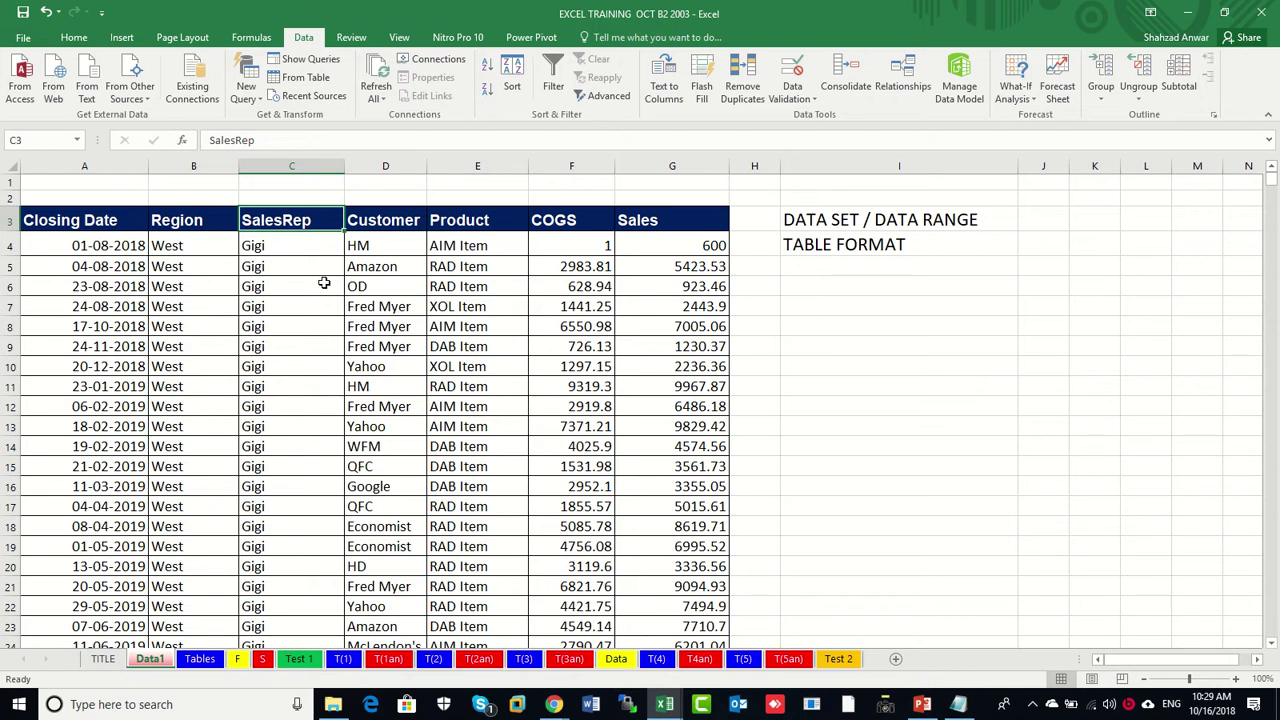
Turn on filtering for the sales data and filter the Region column to show only North.
left_click(560, 90)
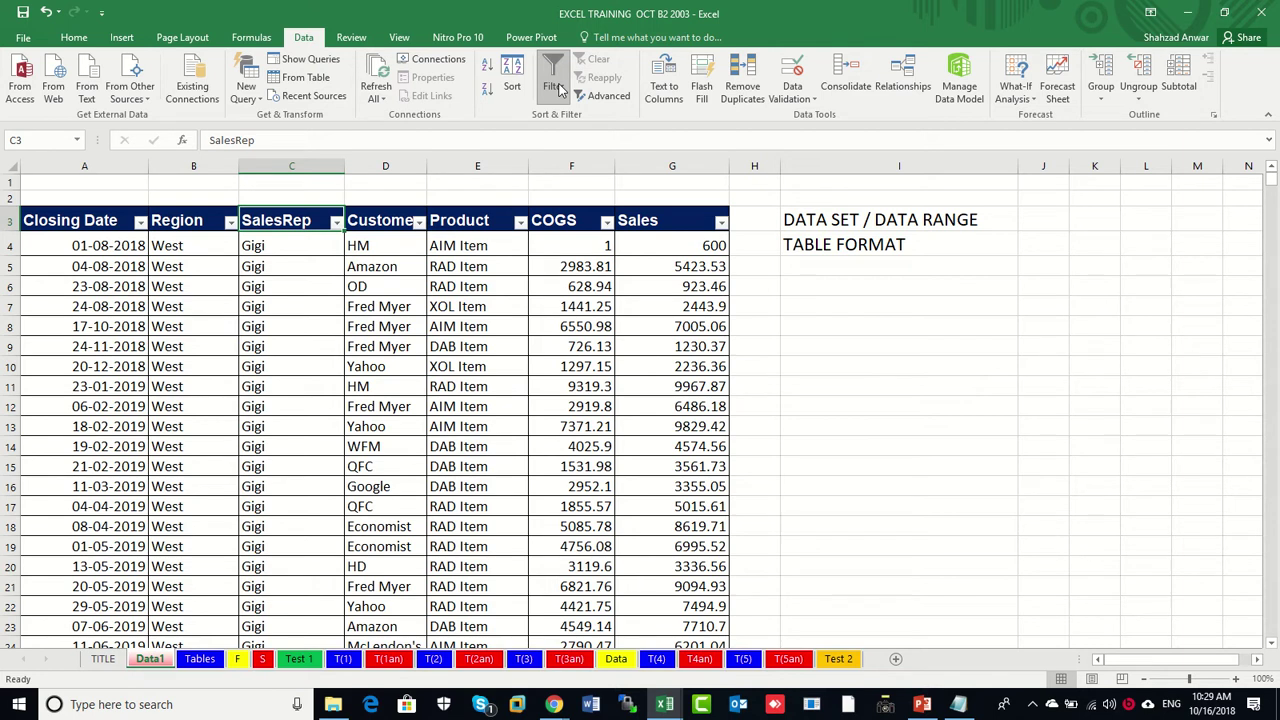
left_click(231, 224)
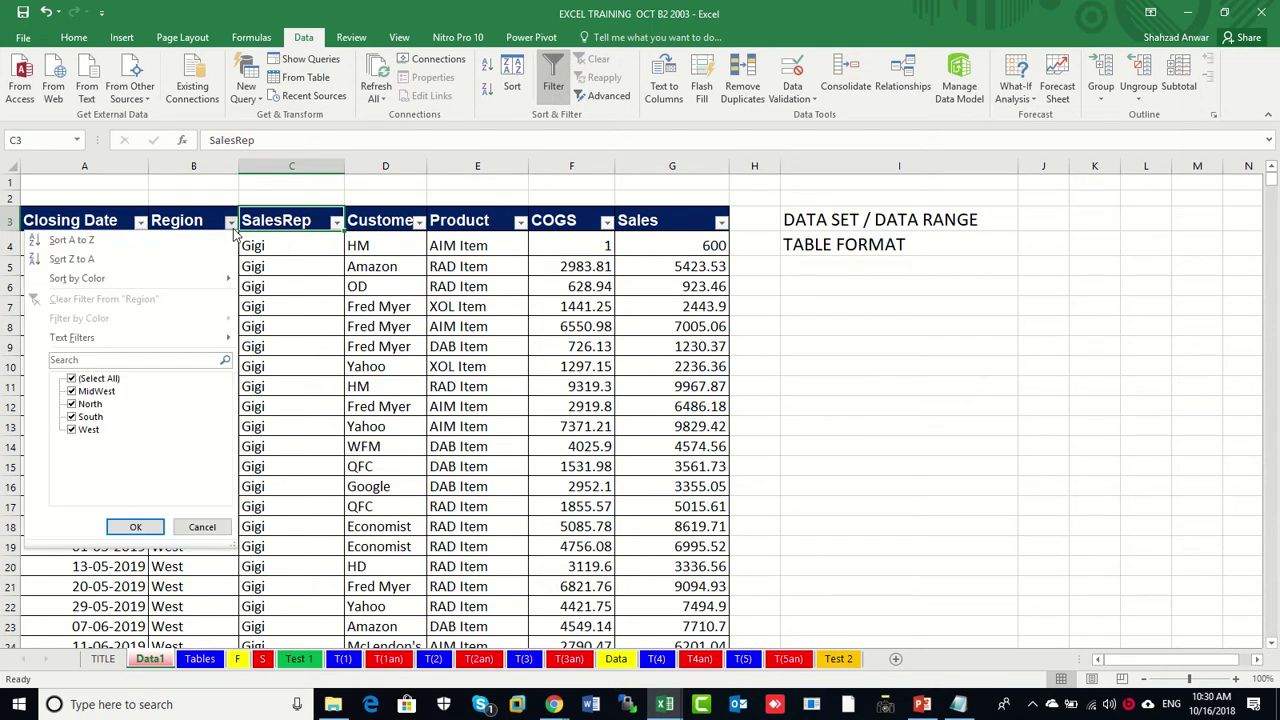
left_click(72, 380)
left_click(71, 404)
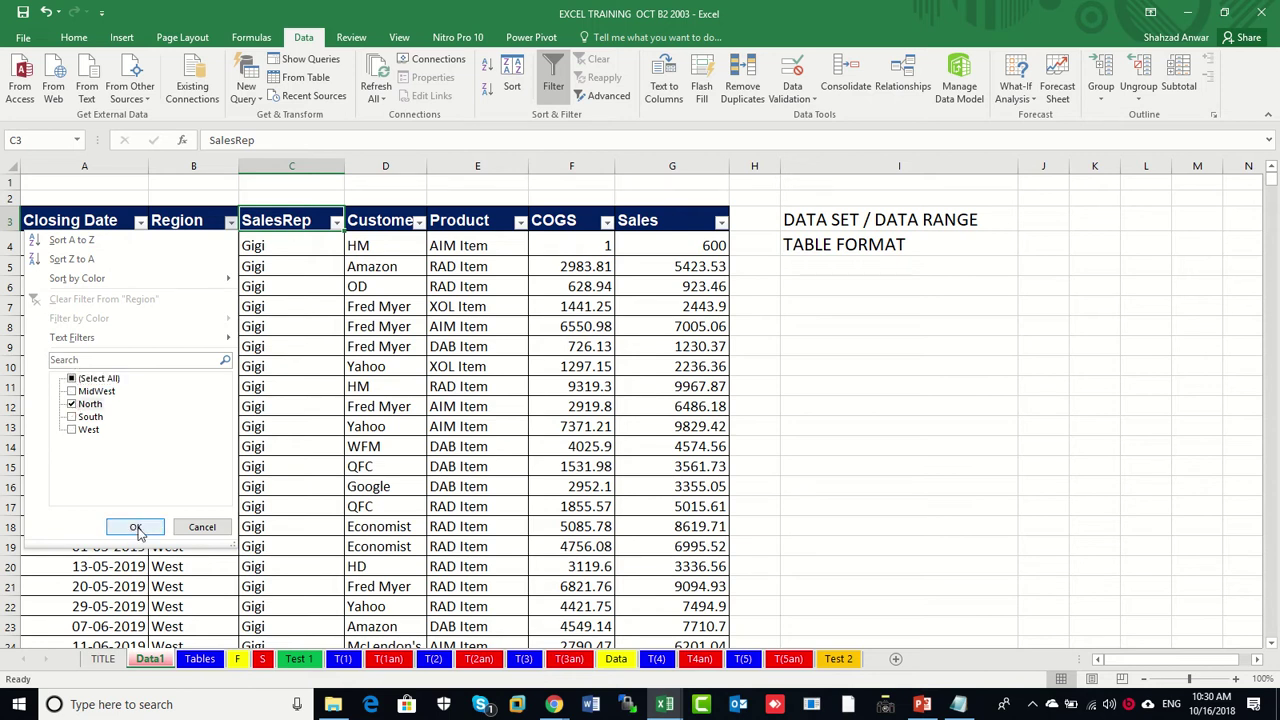
left_click(136, 527)
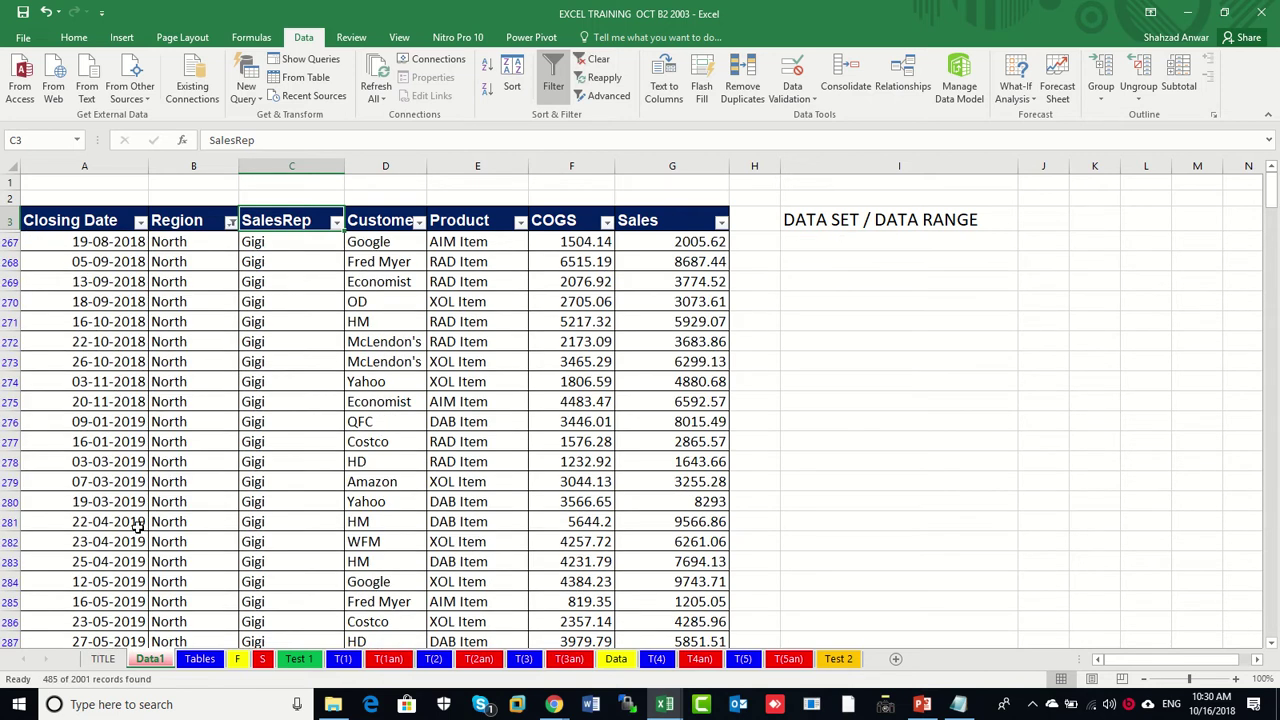
scroll(242, 438, "down", 3)
scroll(257, 320, "up", 3)
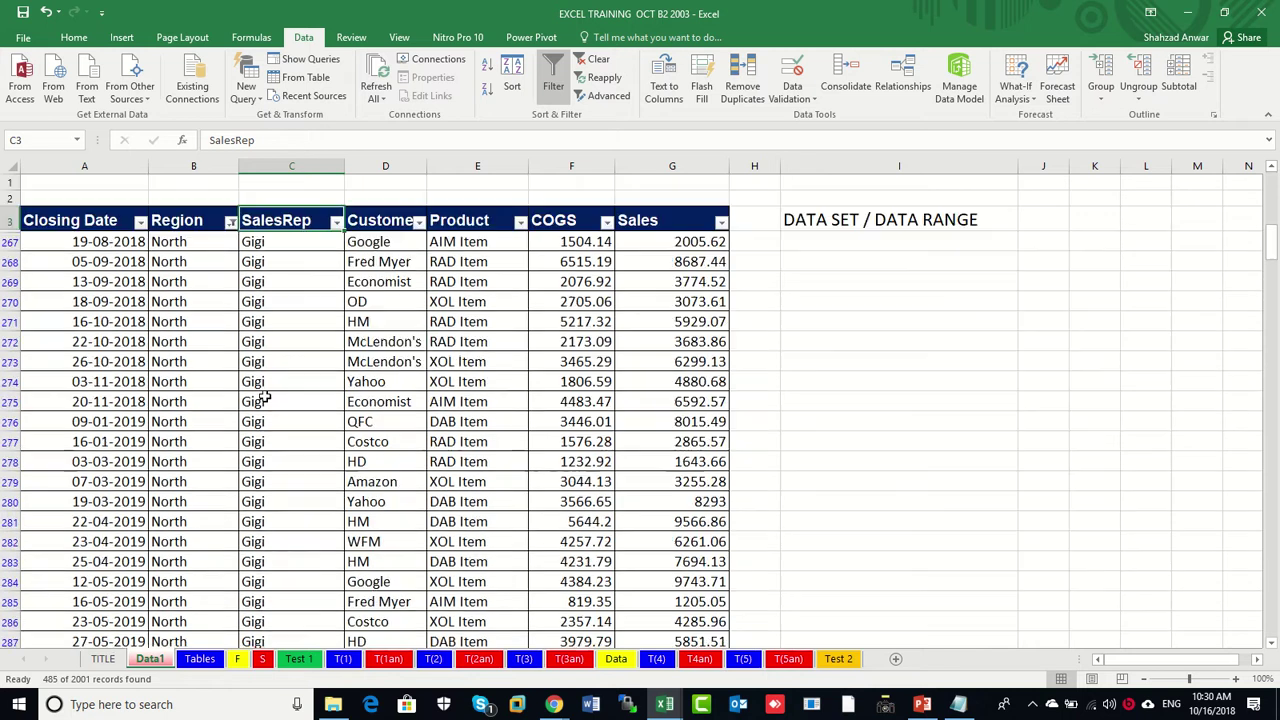
Narrow the filtered data to only the first sales representative listed in the SalesRep column.
left_click(337, 222)
left_click(178, 380)
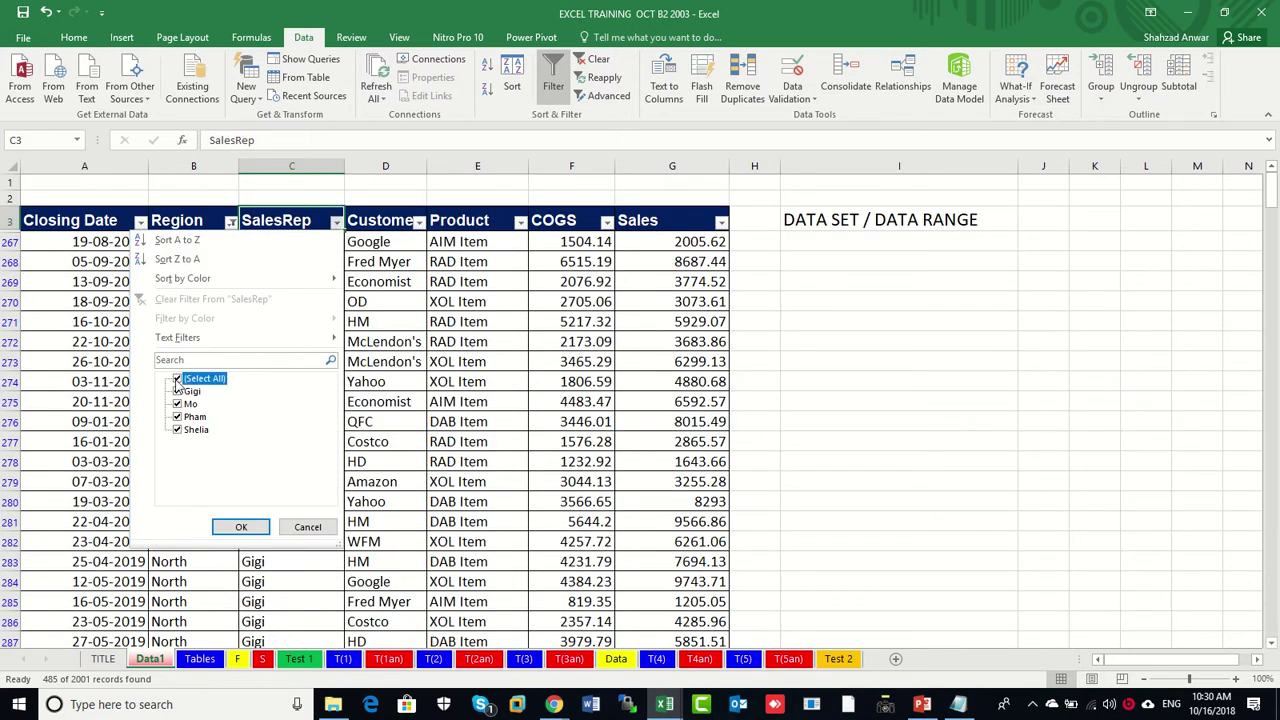
left_click(178, 392)
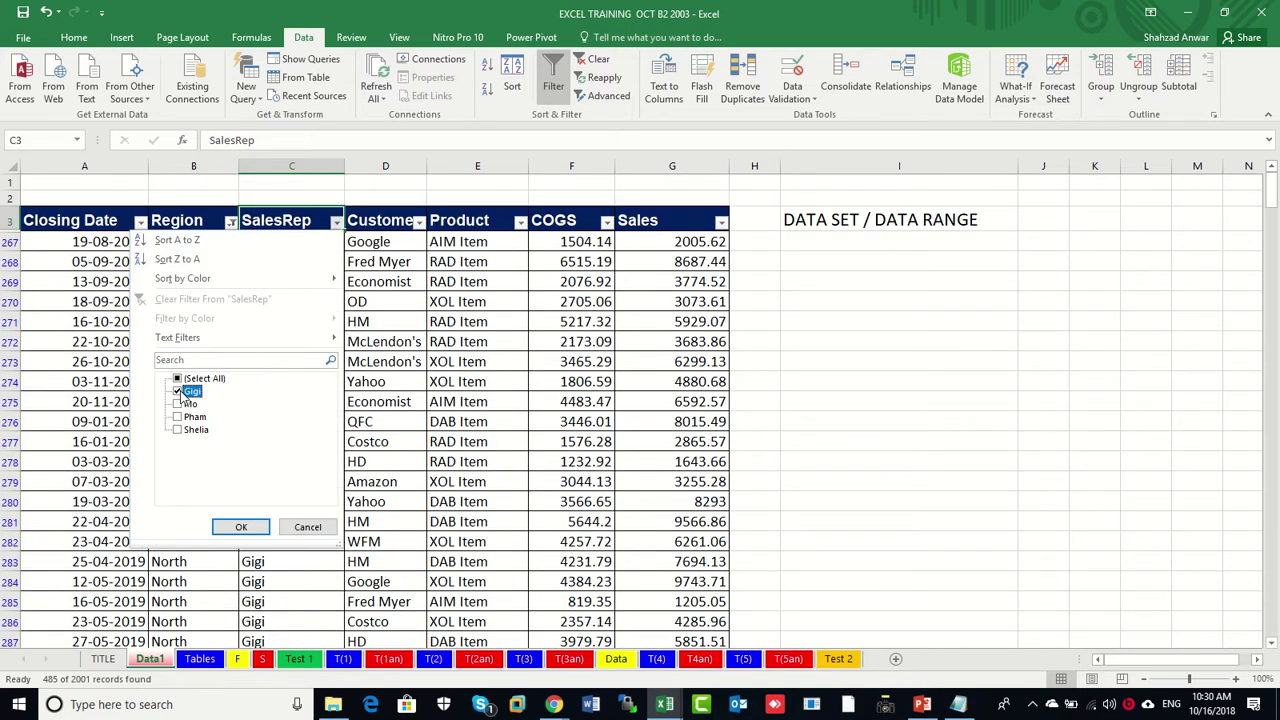
left_click(253, 528)
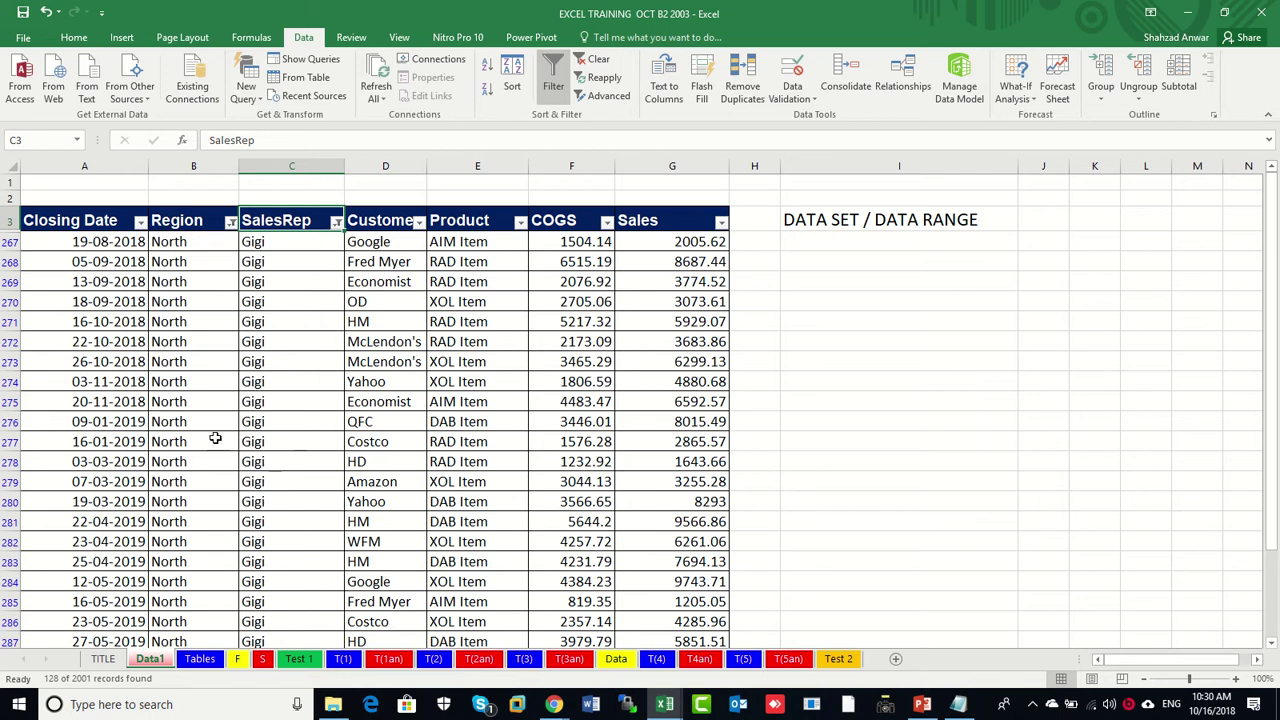
Filter the Customer column to show only Amazon and Google.
left_click(420, 226)
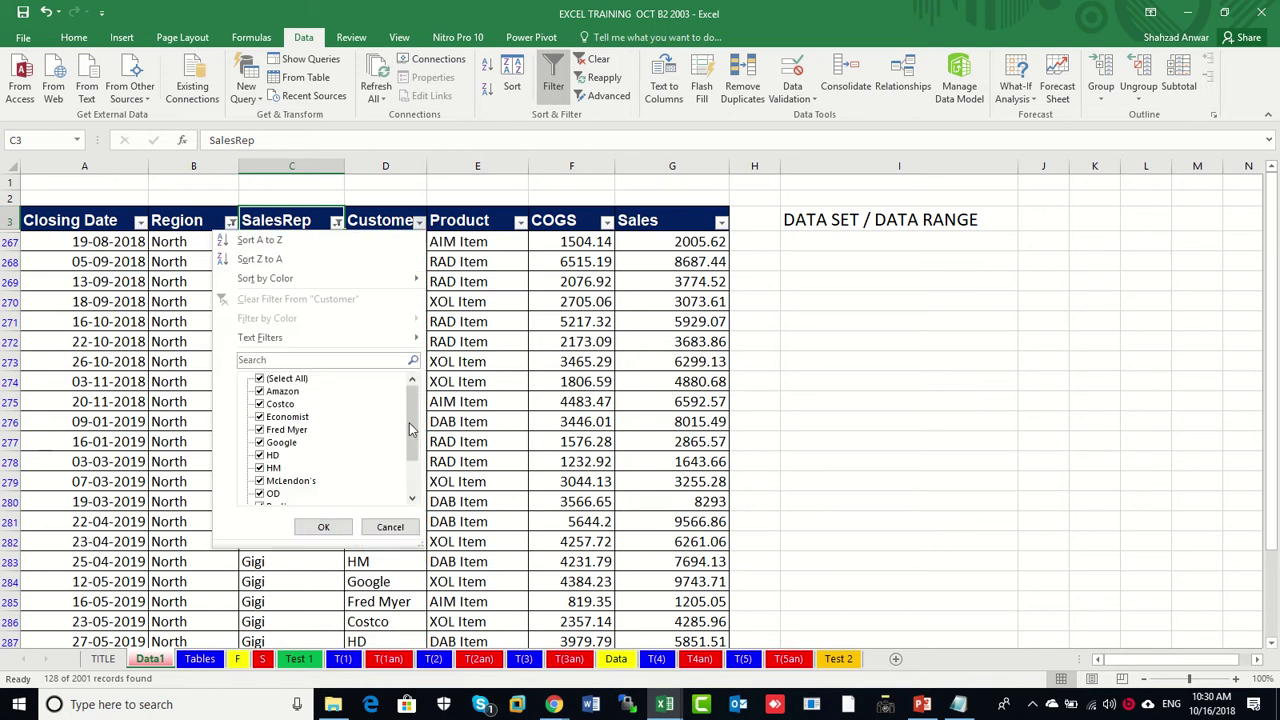
scroll(422, 440, "down", 2)
scroll(422, 447, "up", 2)
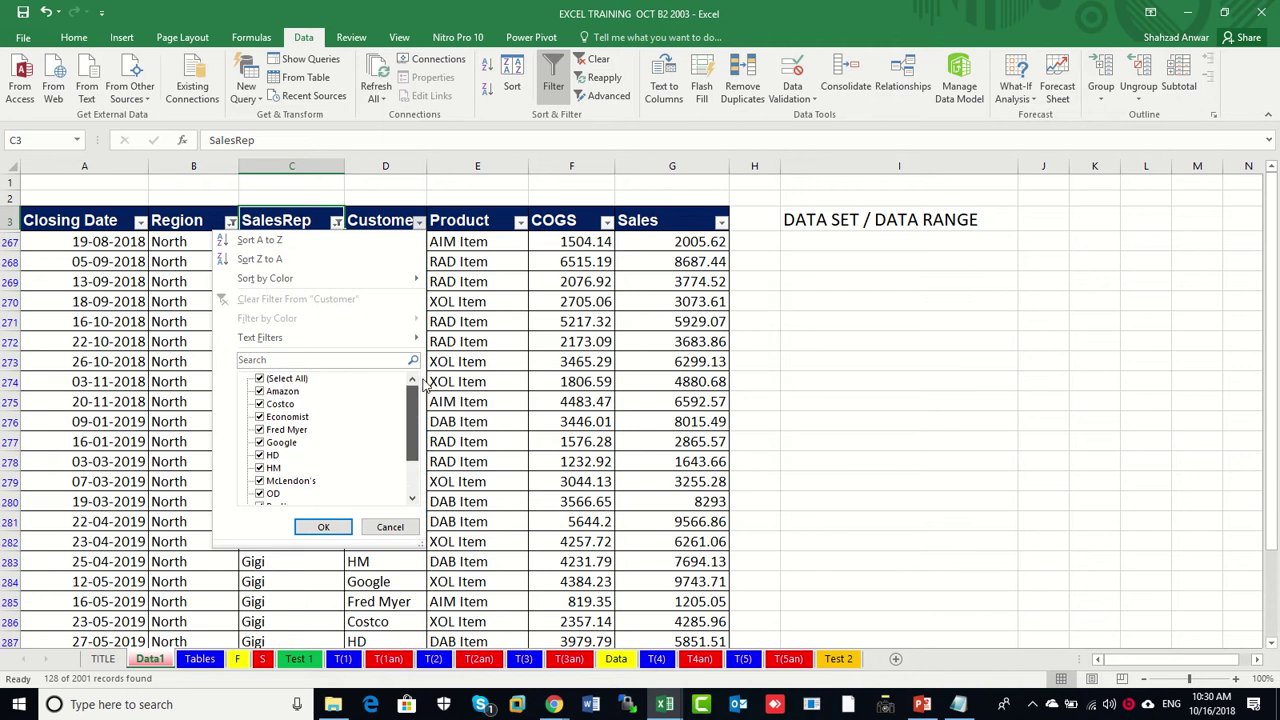
left_click(260, 380)
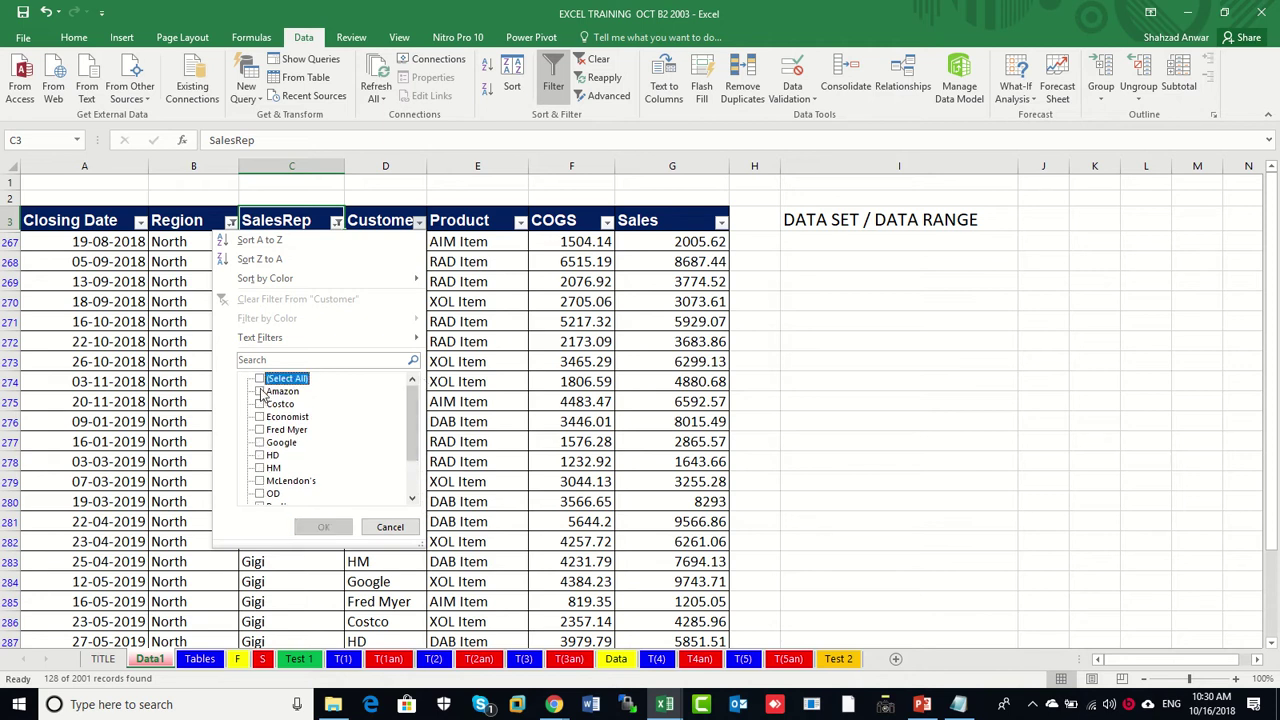
left_click(260, 391)
left_click(260, 443)
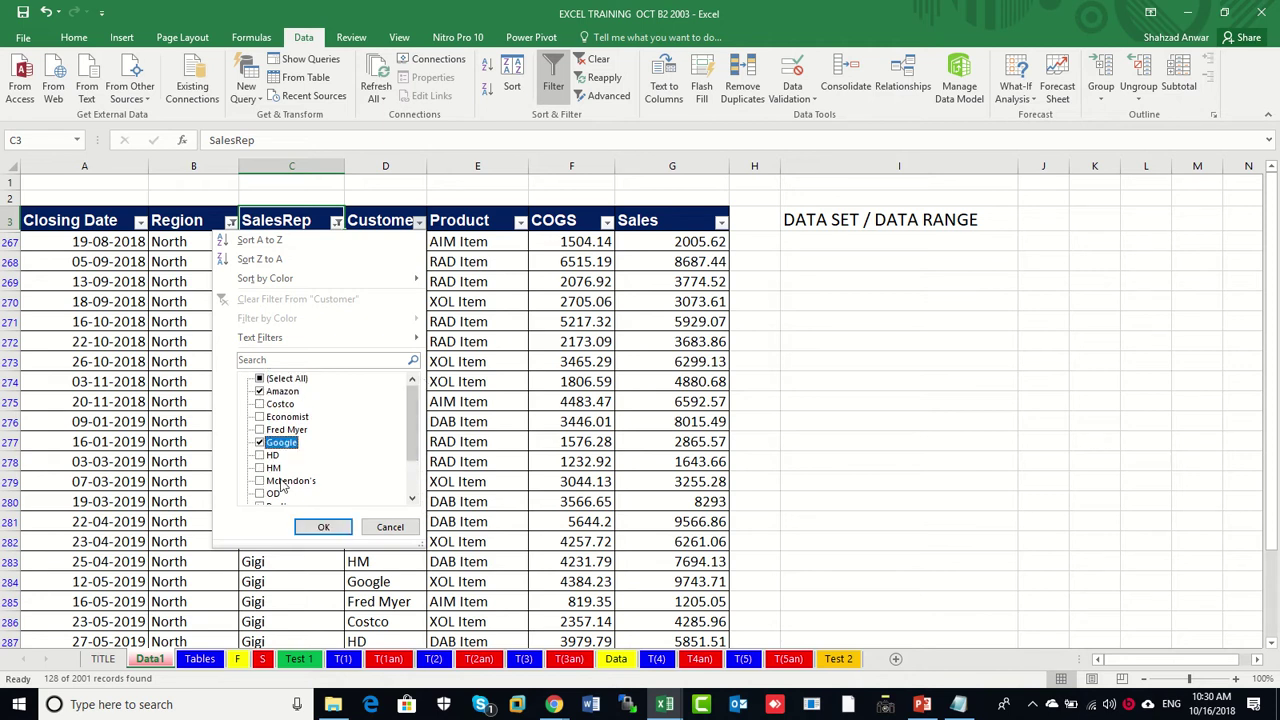
left_click(320, 526)
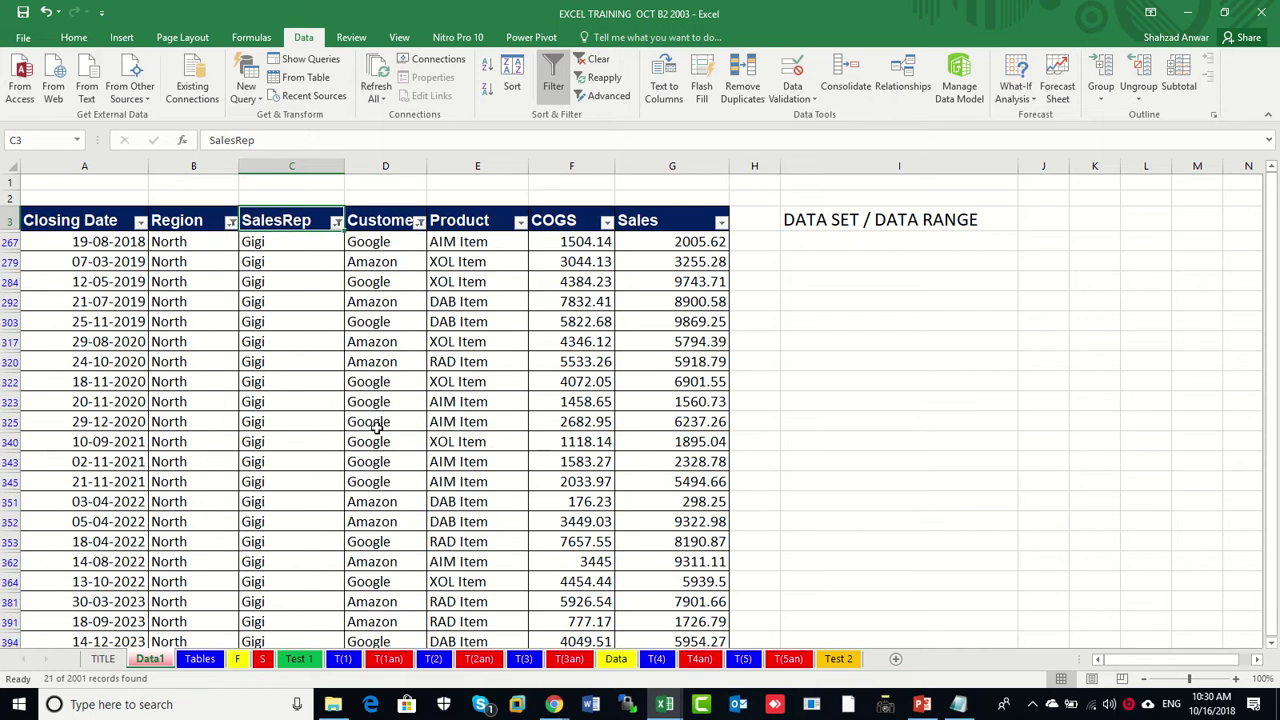
Examine the filtered sales records from the header row down to the last matching row.
scroll(378, 425, "down", 2)
scroll(378, 425, "up", 2)
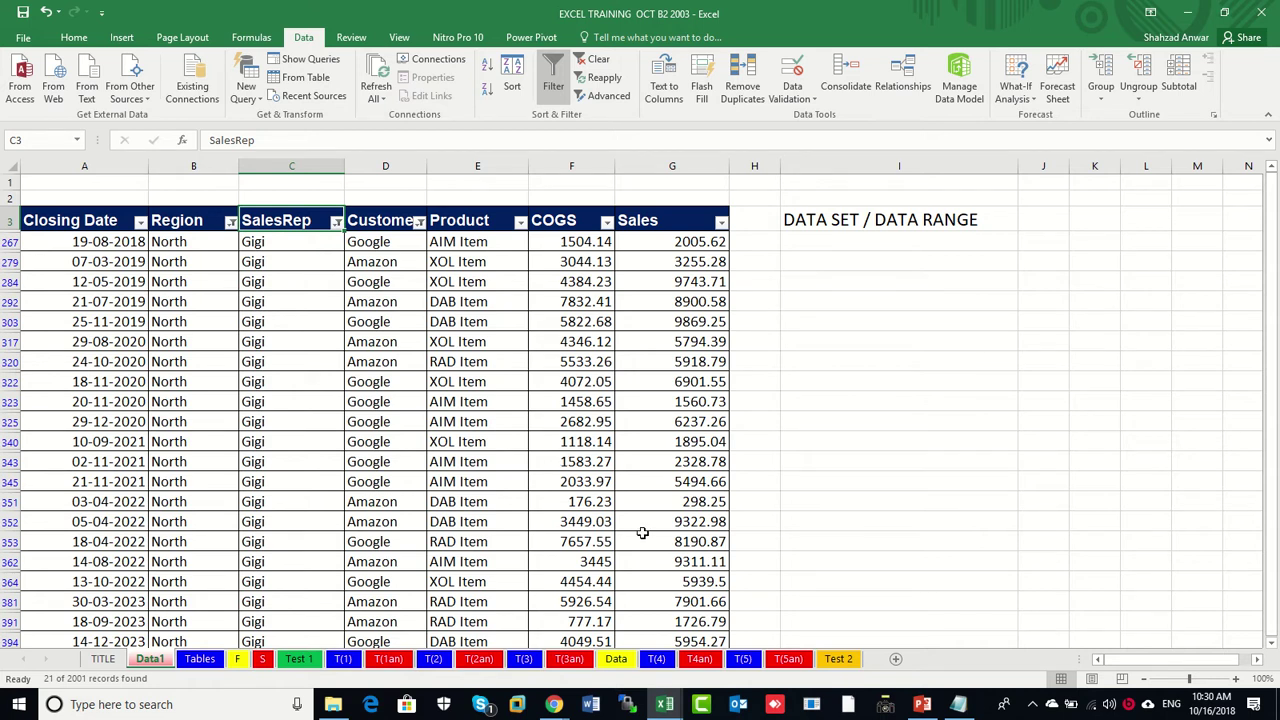
left_click(607, 84)
scroll(690, 345, "down", 3)
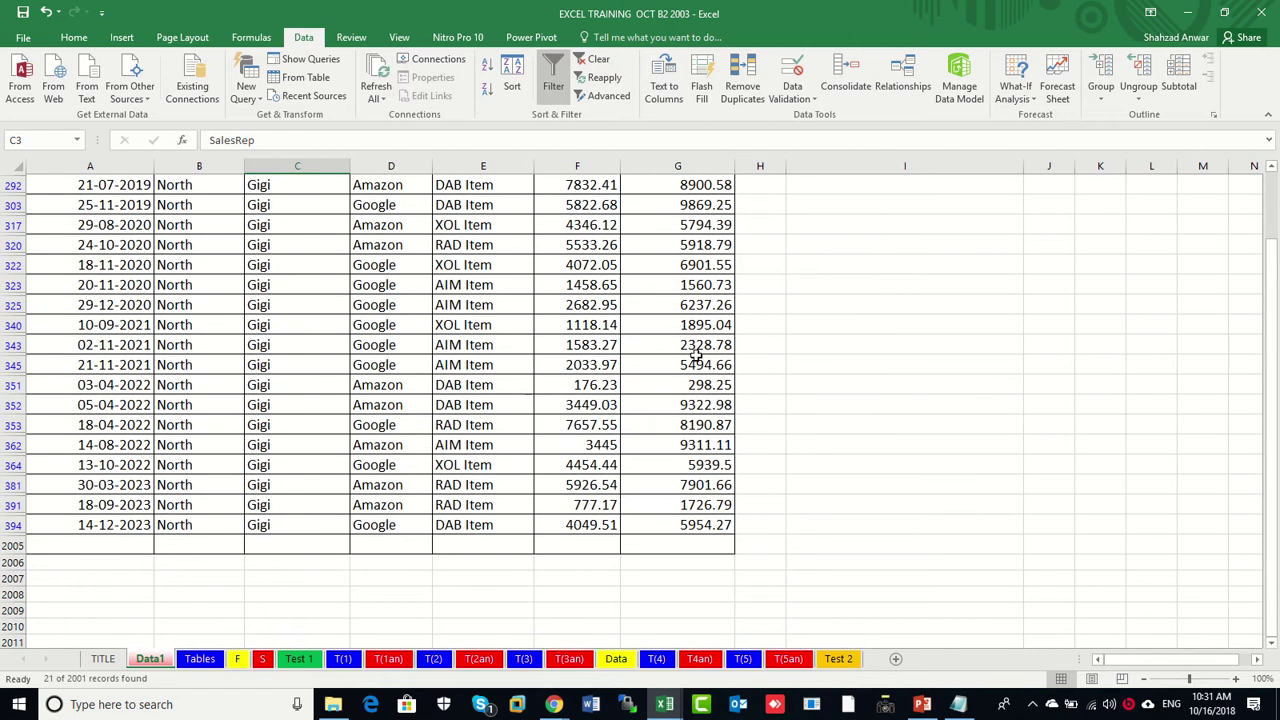
scroll(686, 340, "up", 3)
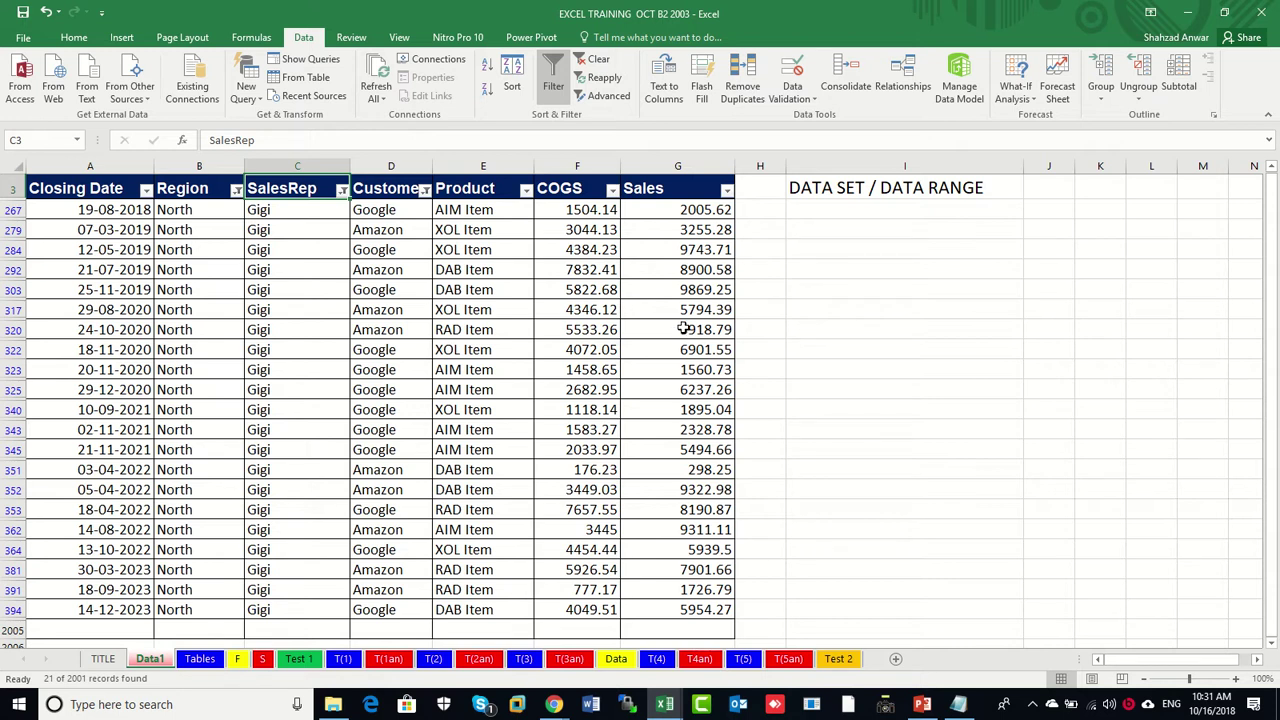
left_click(207, 232)
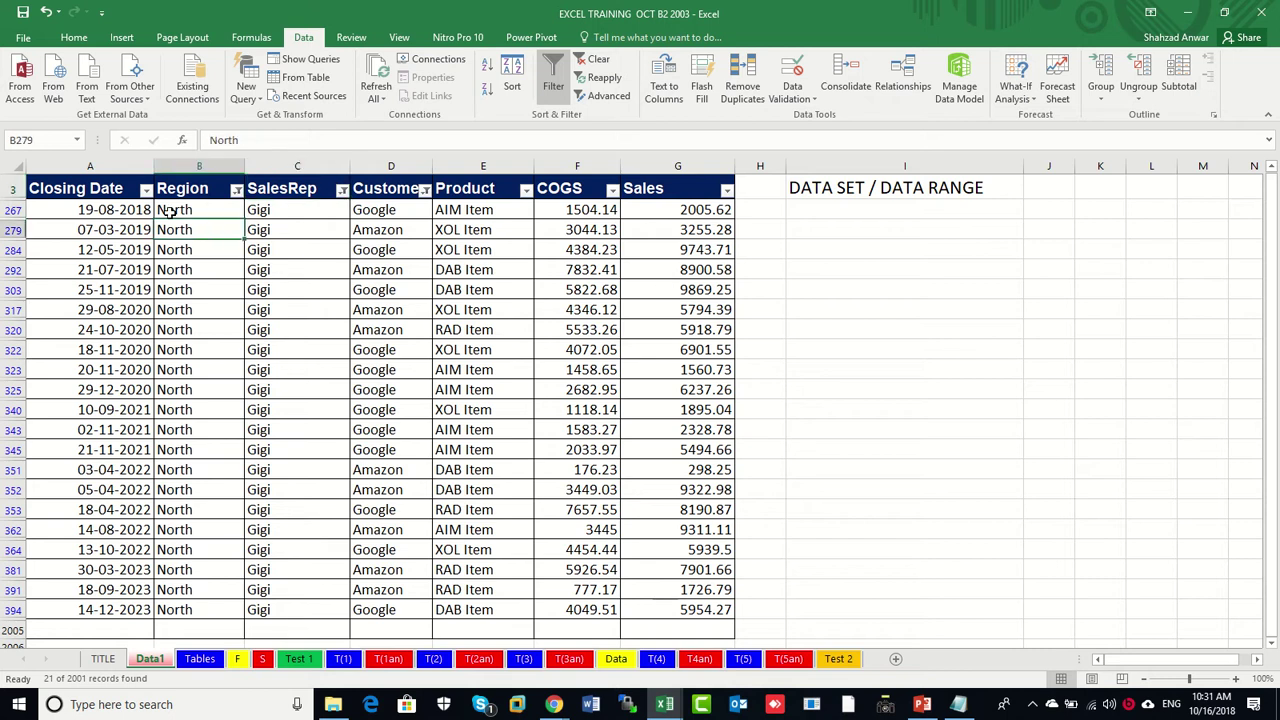
left_click(127, 193)
scroll(250, 300, "up", 1)
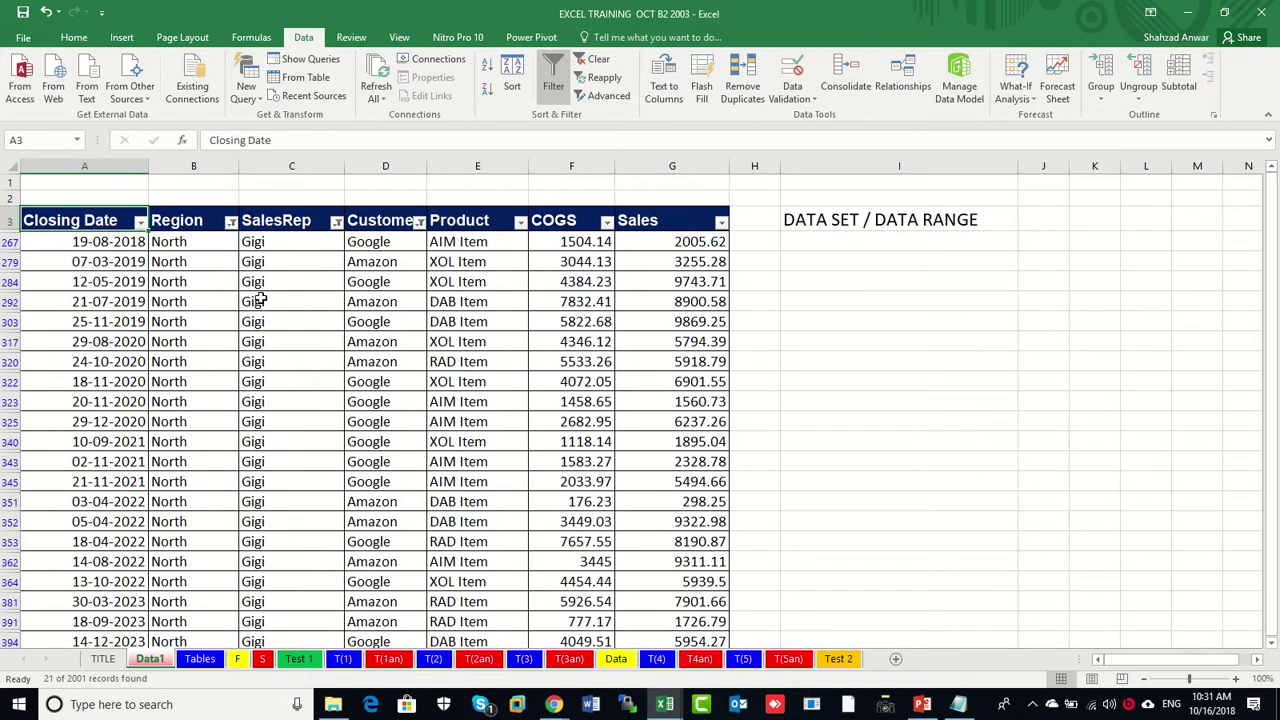
Clear all column filters so every sales record is displayed, keeping the filter controls on.
left_click(852, 216)
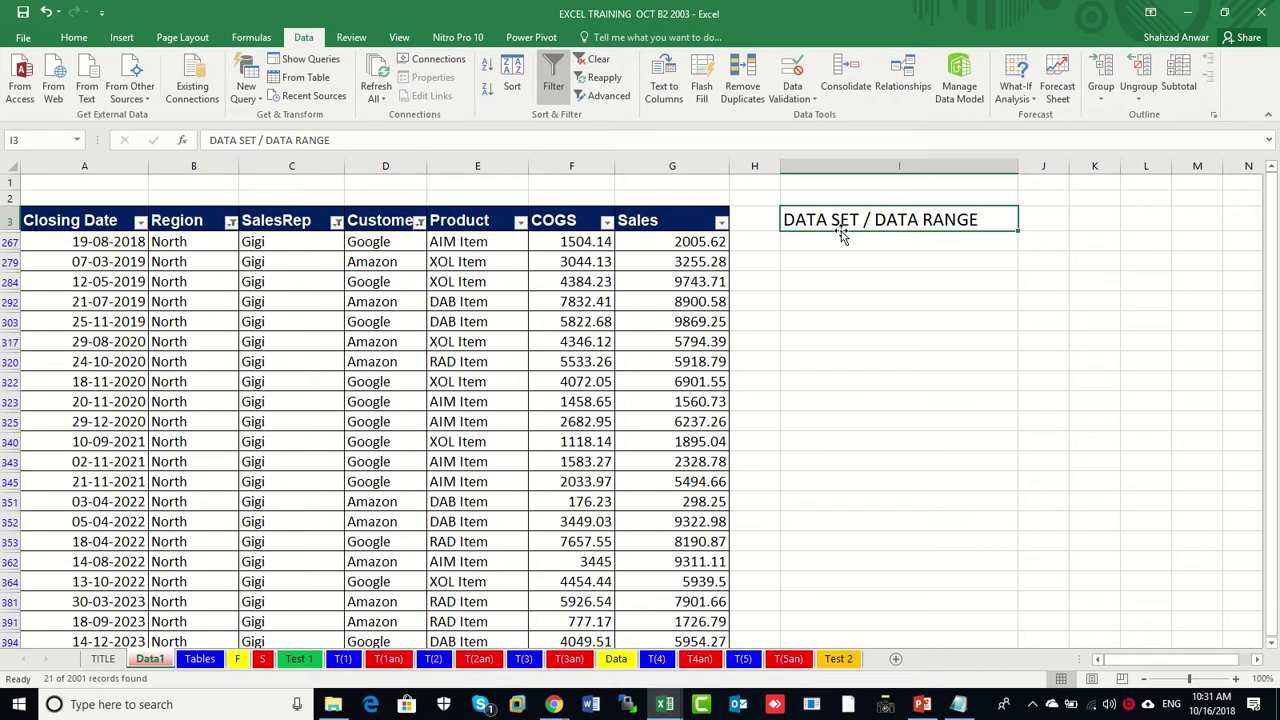
left_click(585, 62)
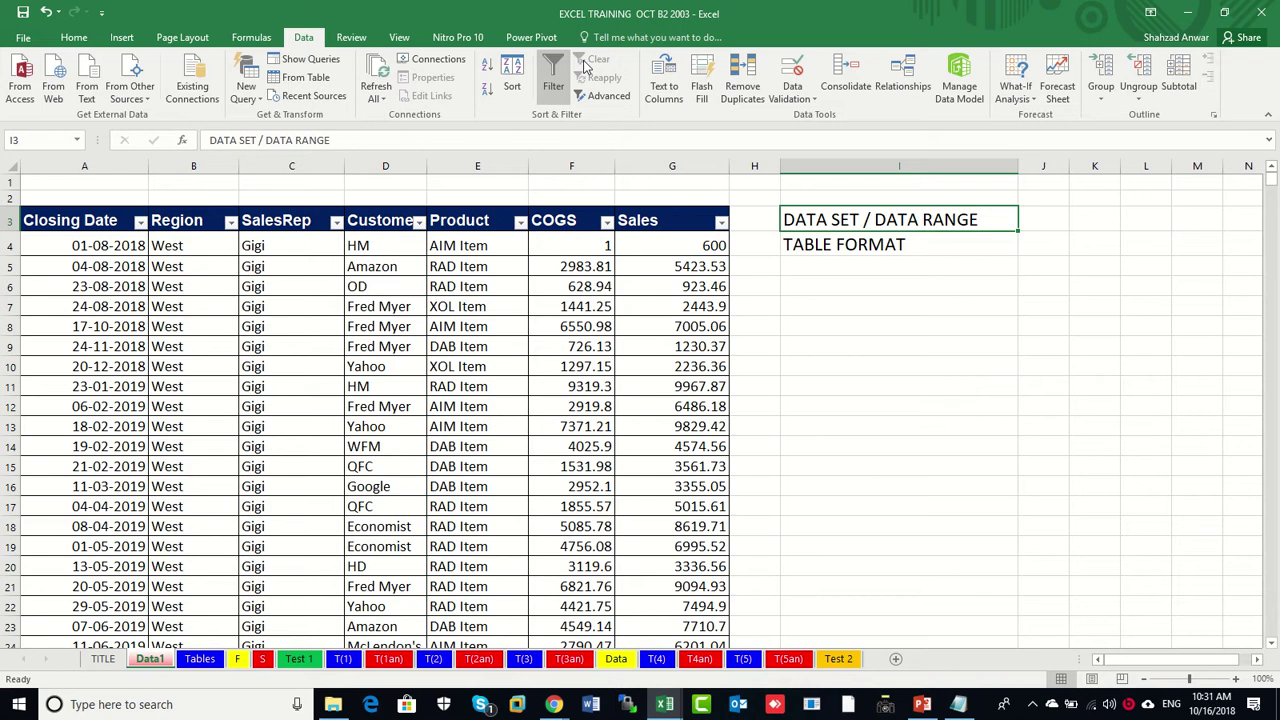
Convert the sales data range A3:G2004 into an Excel table whose first row serves as headers.
left_click(77, 222)
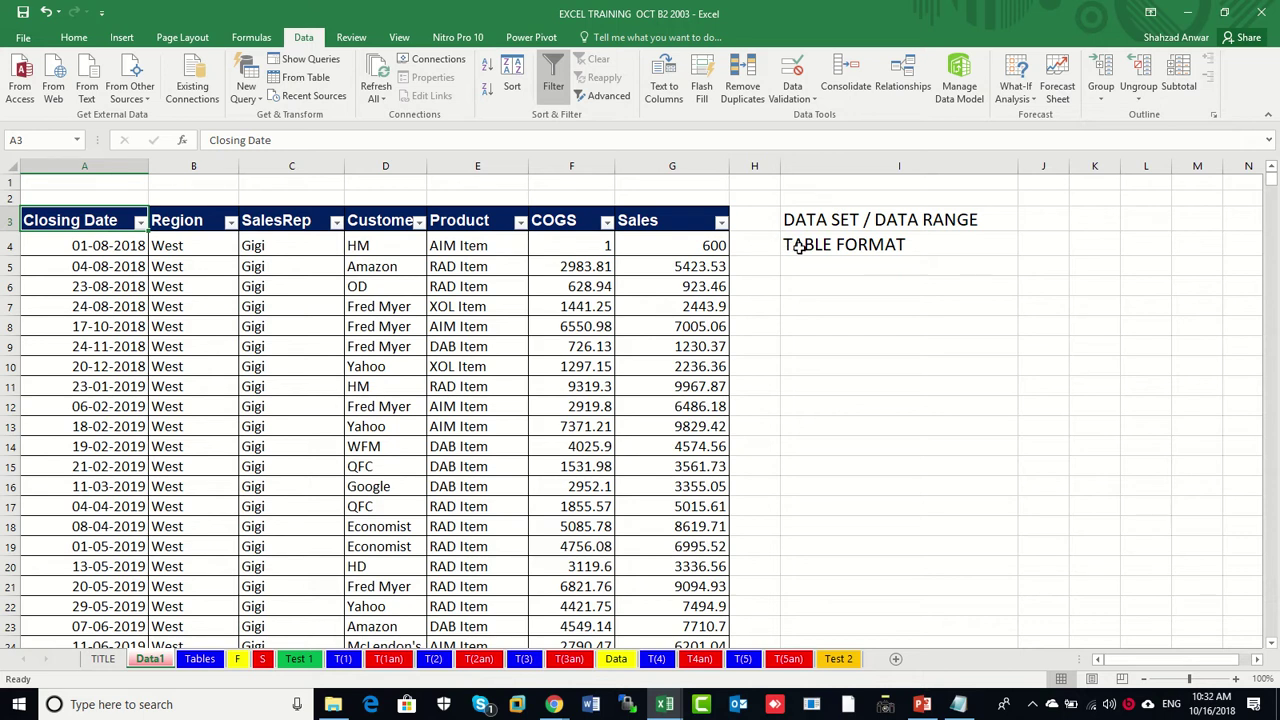
left_click(128, 258)
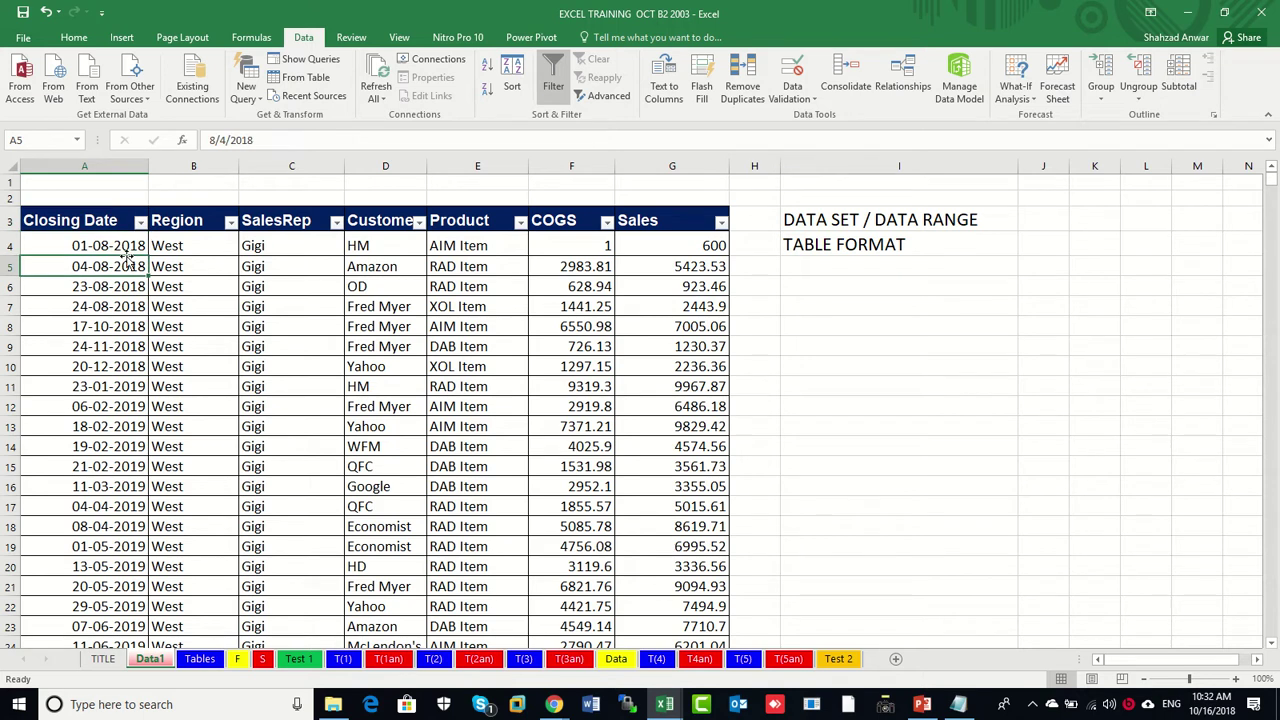
key("ctrl+t")
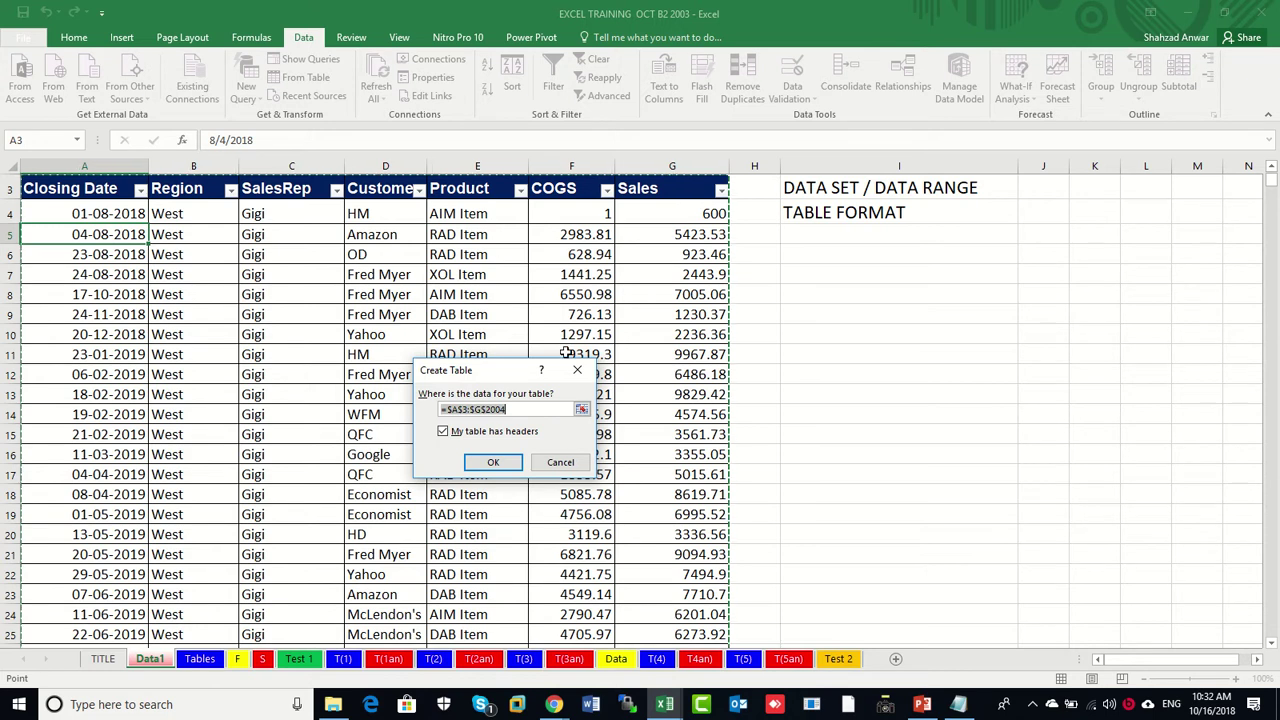
left_click(497, 462)
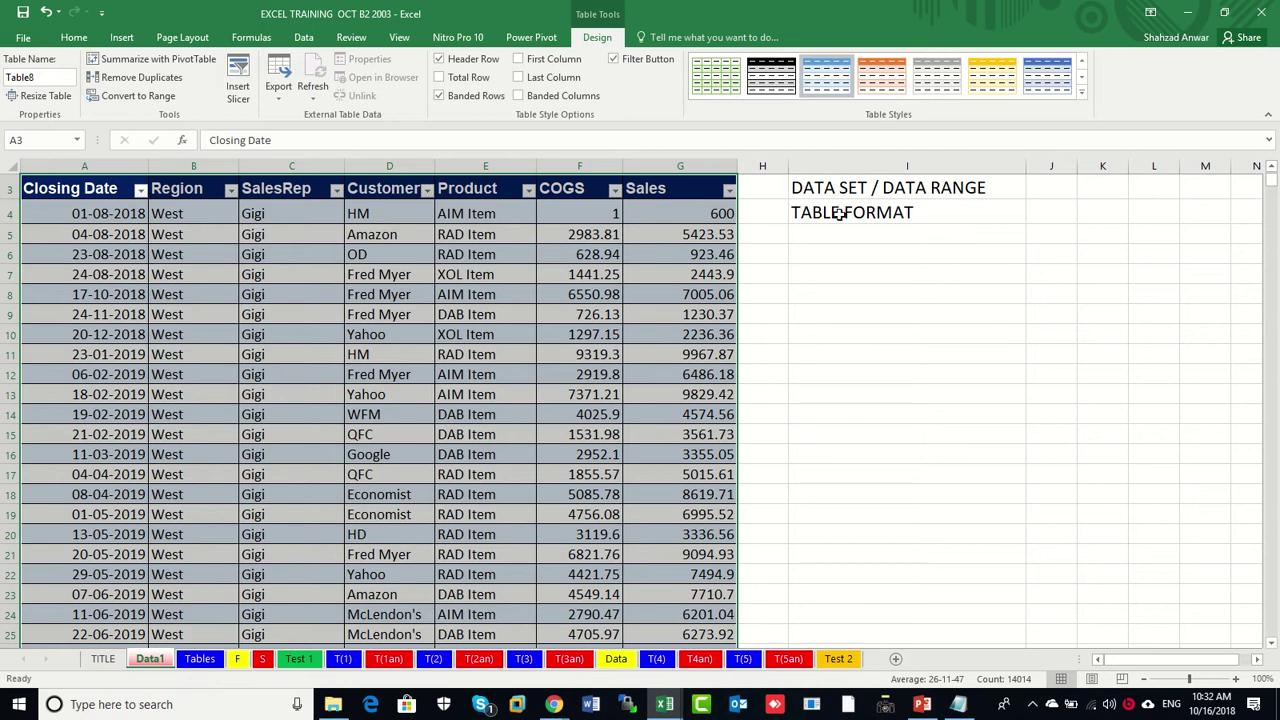
left_click(474, 314)
scroll(474, 314, "up", 1)
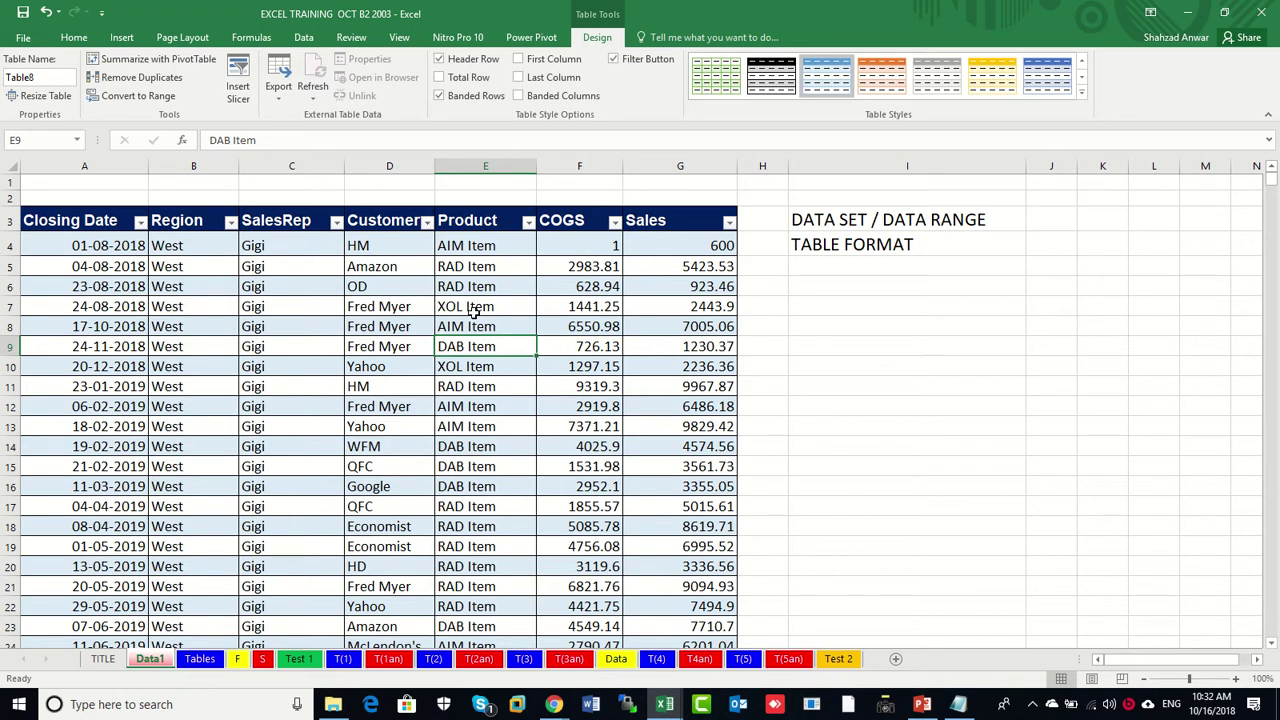
Try different colour styles on the sales table and apply the light orange banded style.
left_click(887, 91)
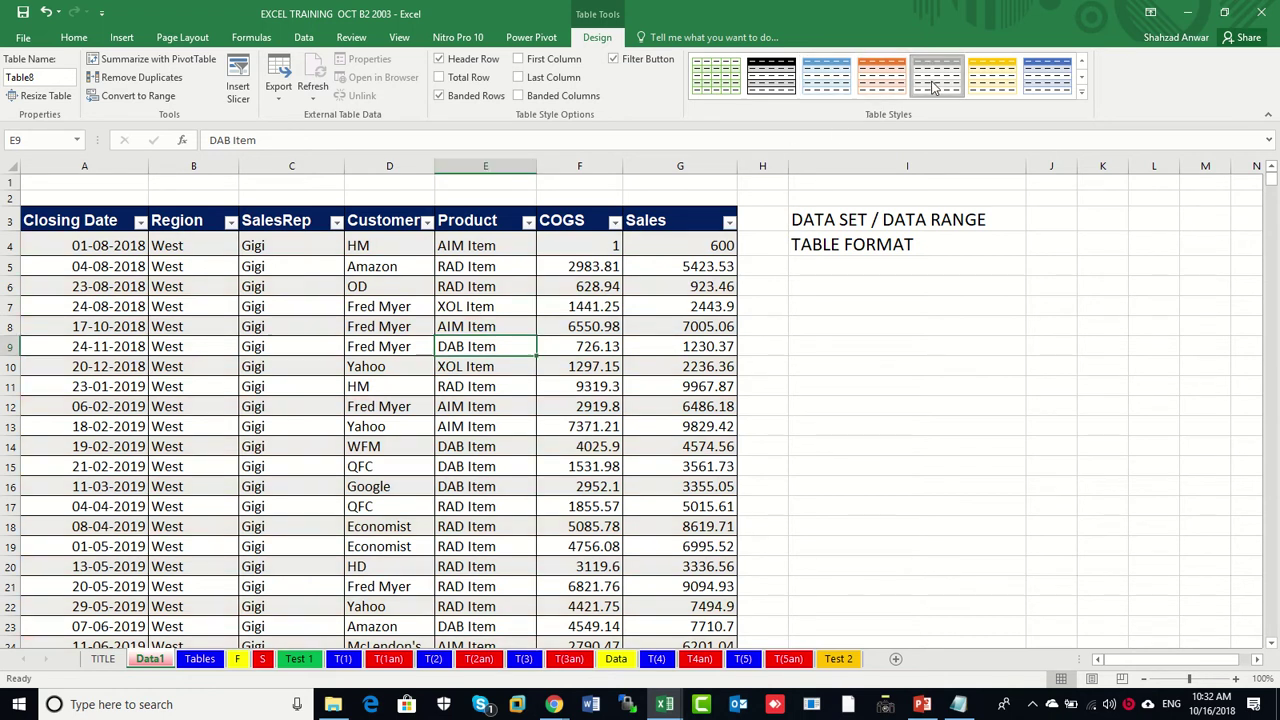
left_click(984, 89)
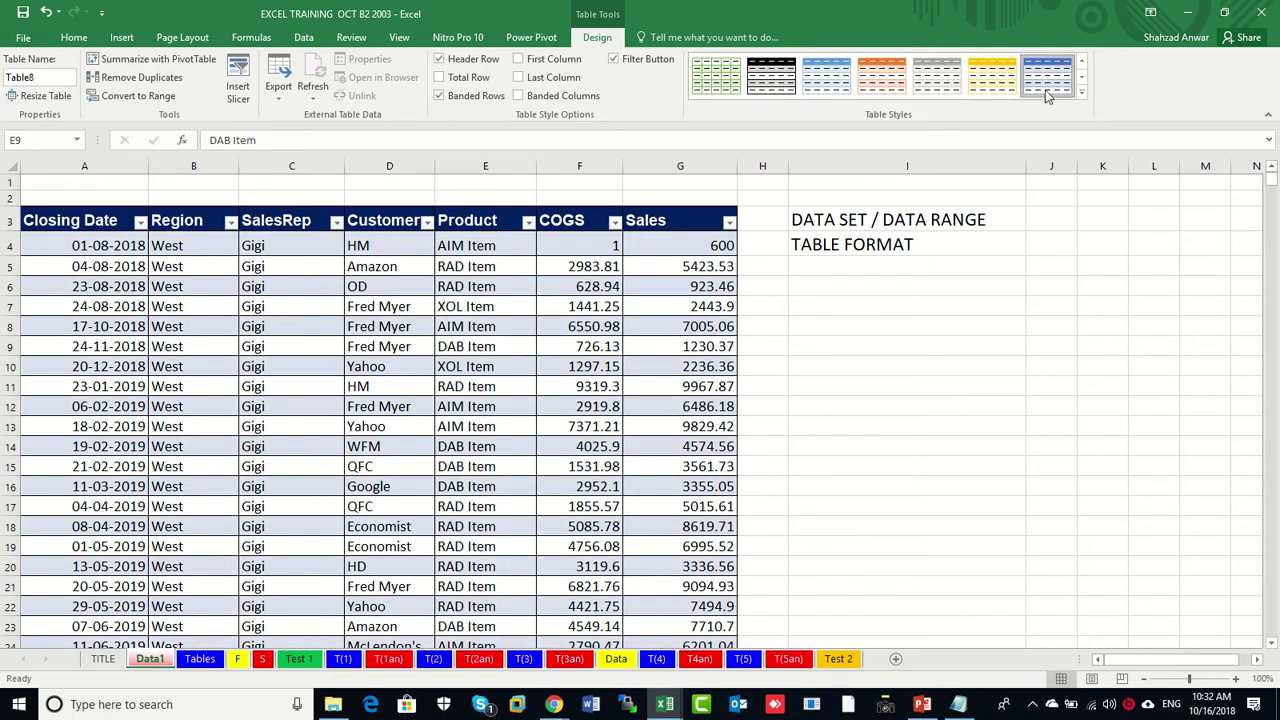
left_click(900, 87)
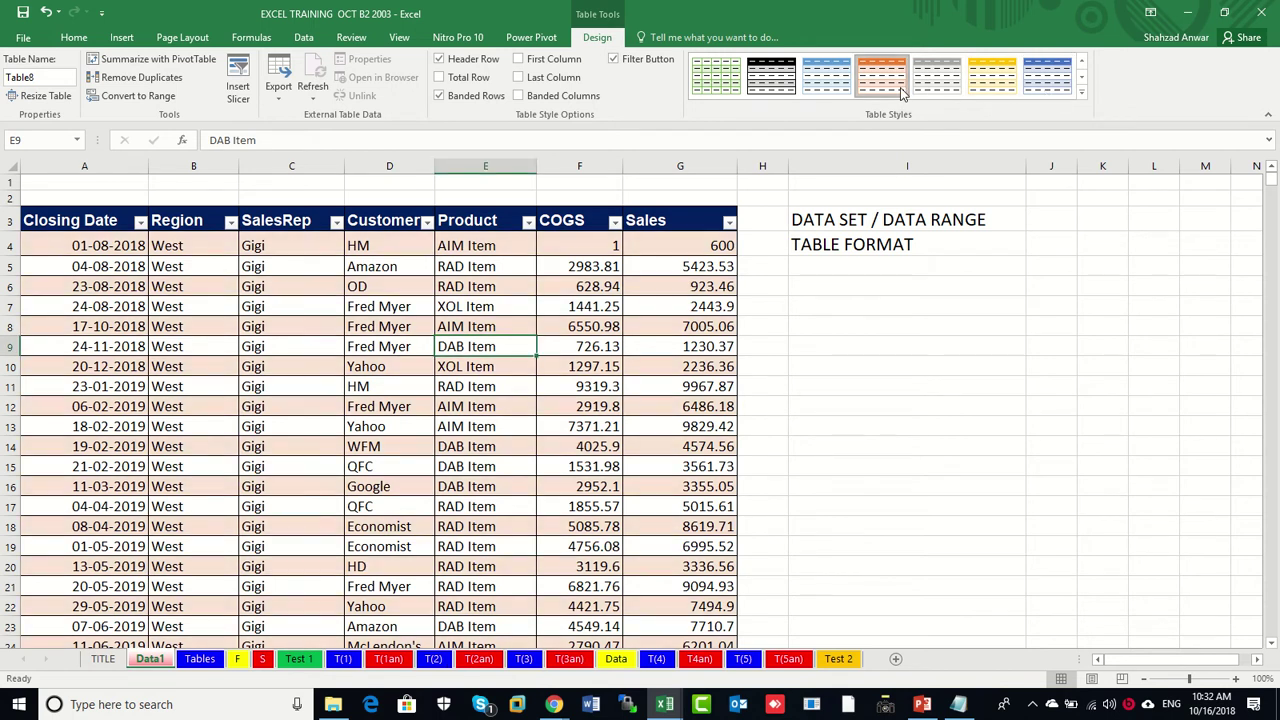
Switch the table's Header Row and Banded Rows options off and back on to compare their effect.
left_click(444, 62)
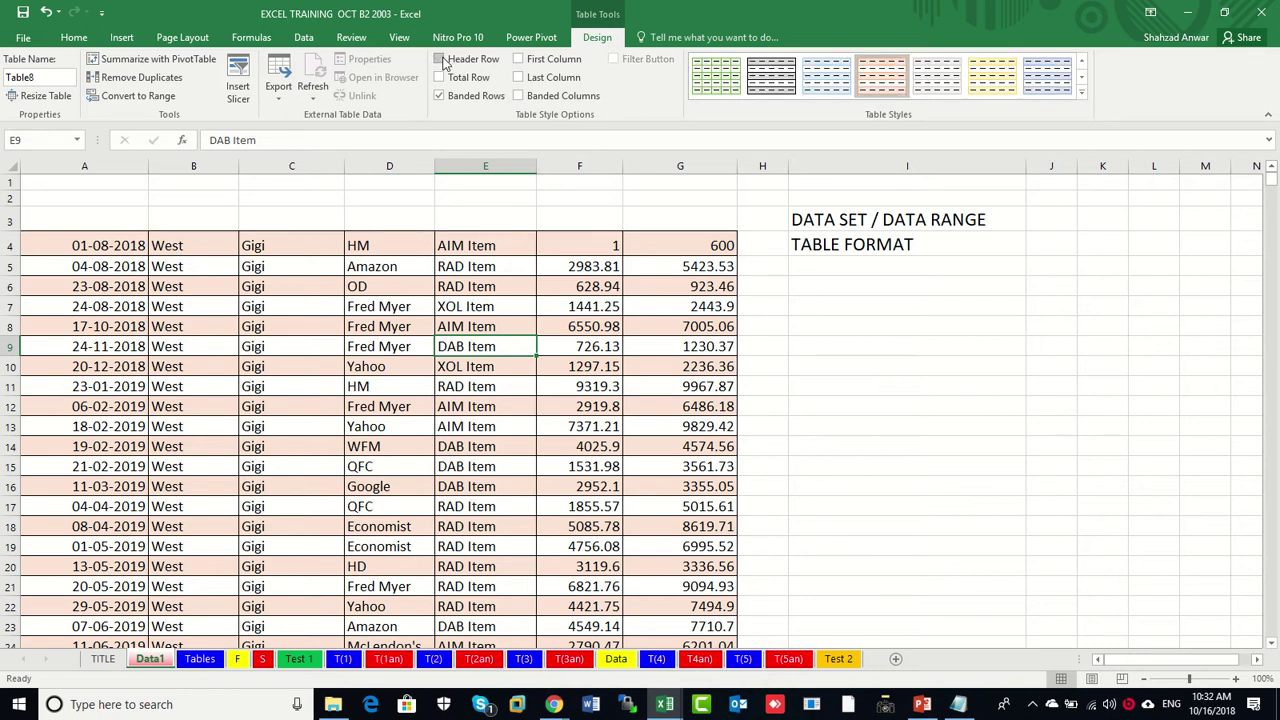
left_click(444, 62)
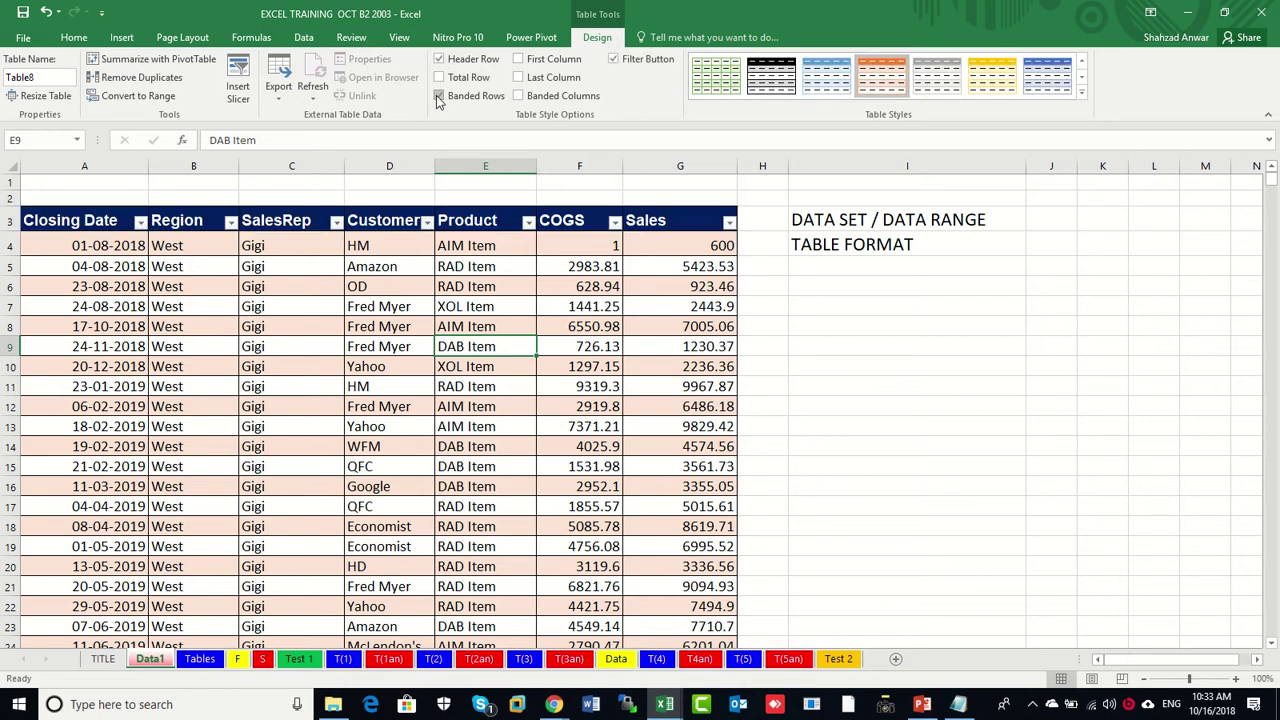
left_click(438, 96)
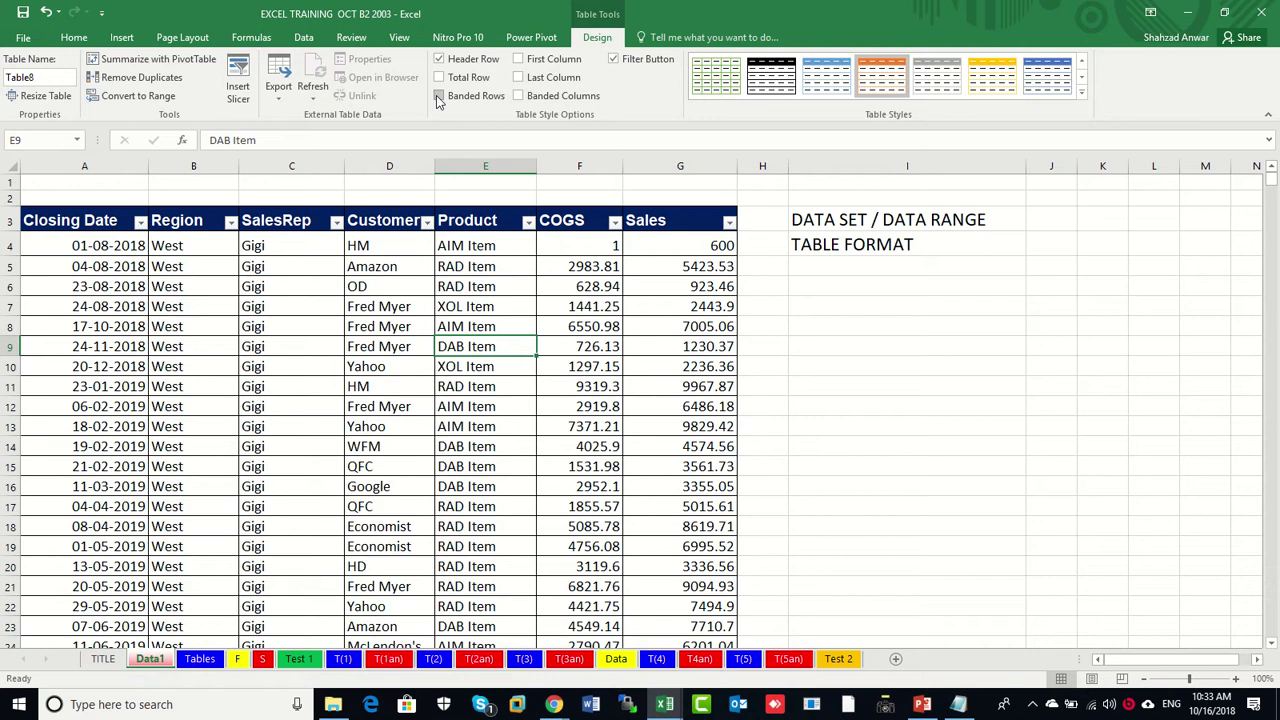
left_click(438, 96)
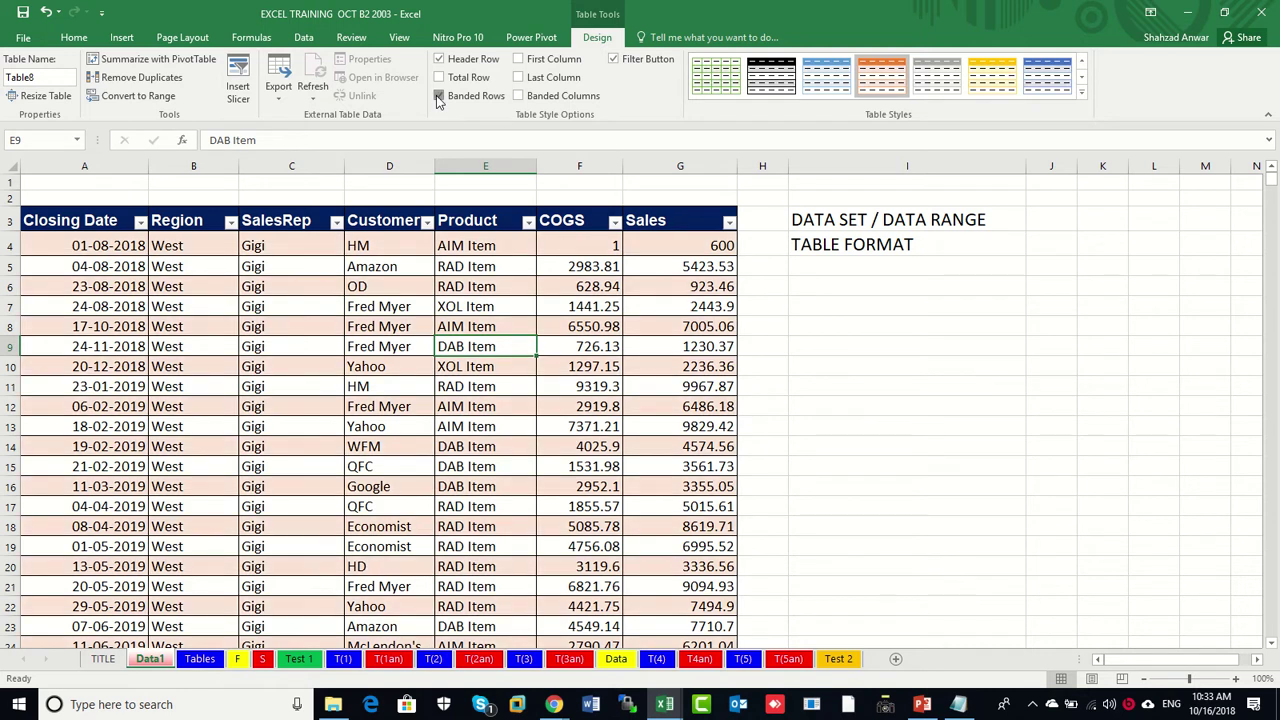
left_click(438, 96)
left_click(438, 96)
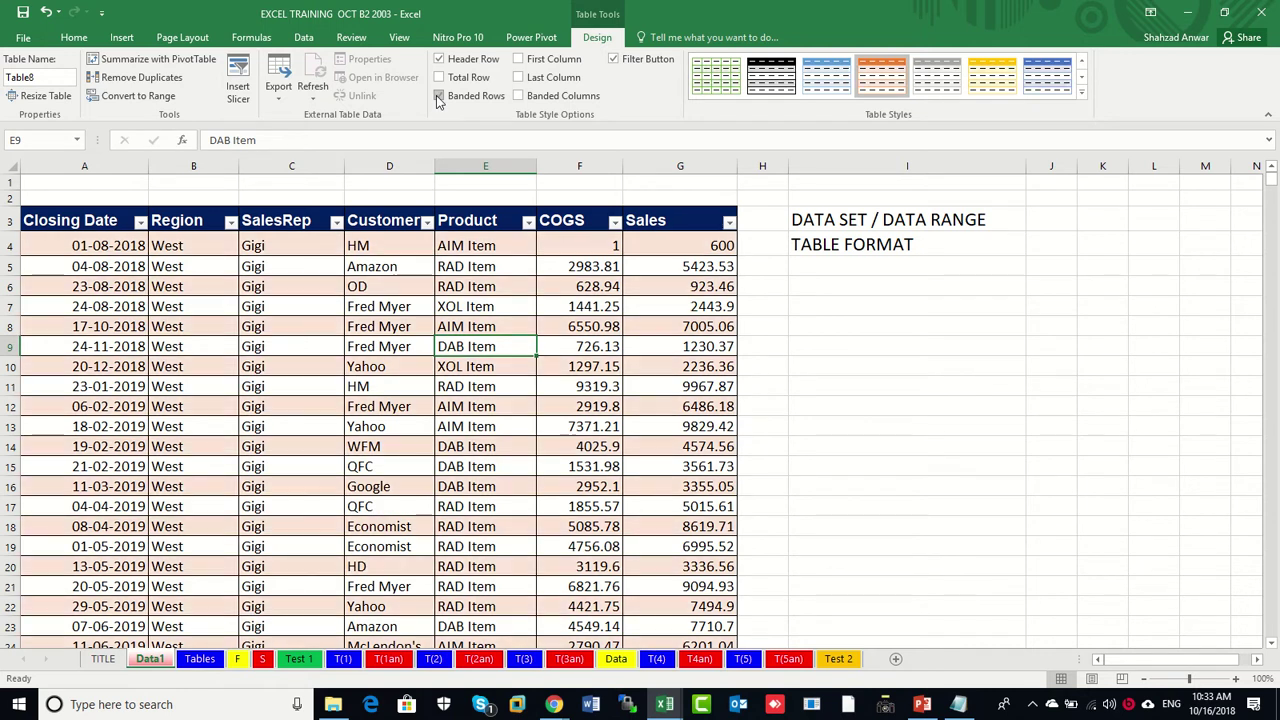
Try the First Column emphasis on the table, switch it off, and turn on the Last Column emphasis.
left_click(518, 60)
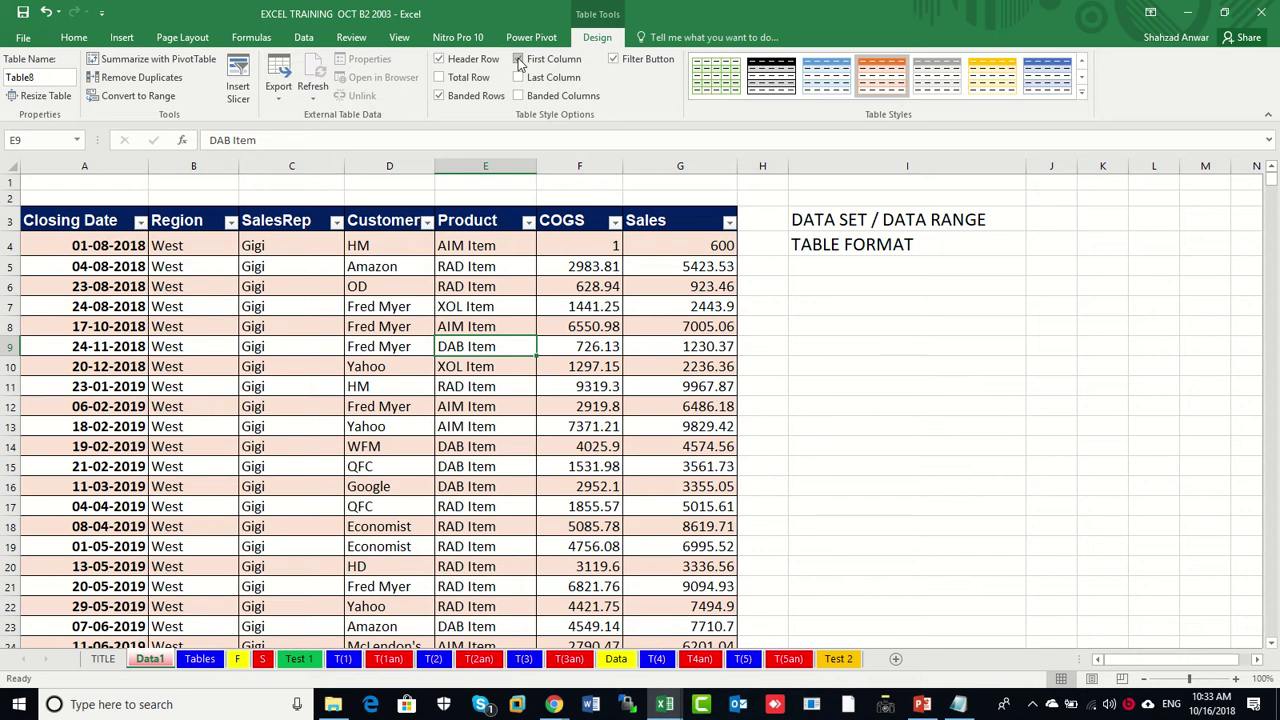
left_click(518, 60)
left_click(518, 78)
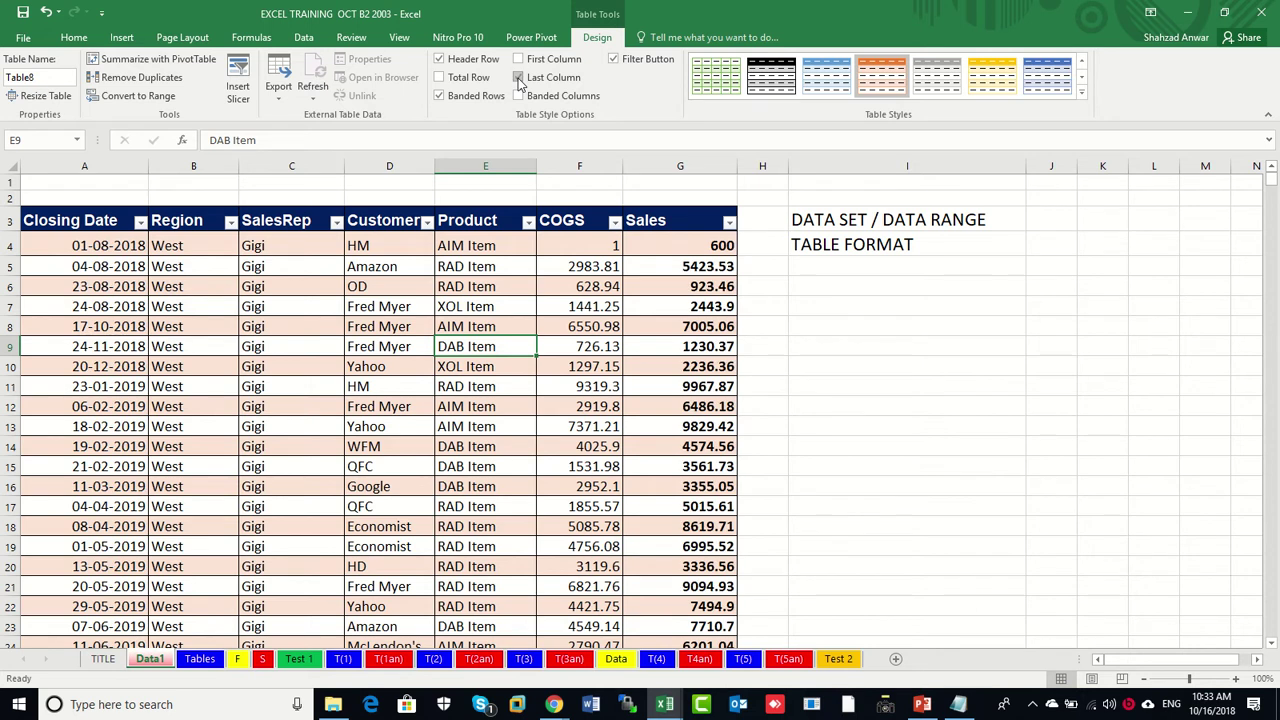
Turn off the table's Last Column emphasis and toggle Banded Rows, Banded Columns and Filter Button to compare their effects.
left_click(518, 78)
left_click(518, 96)
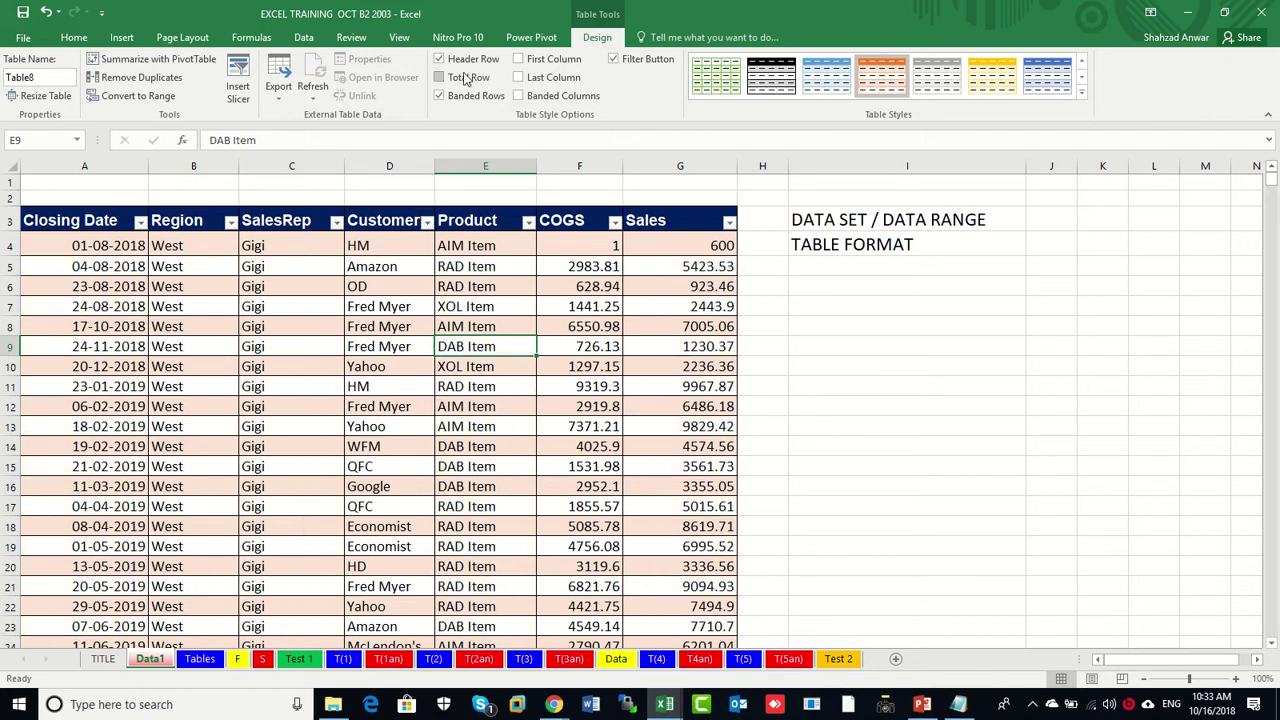
left_click(478, 96)
left_click(517, 97)
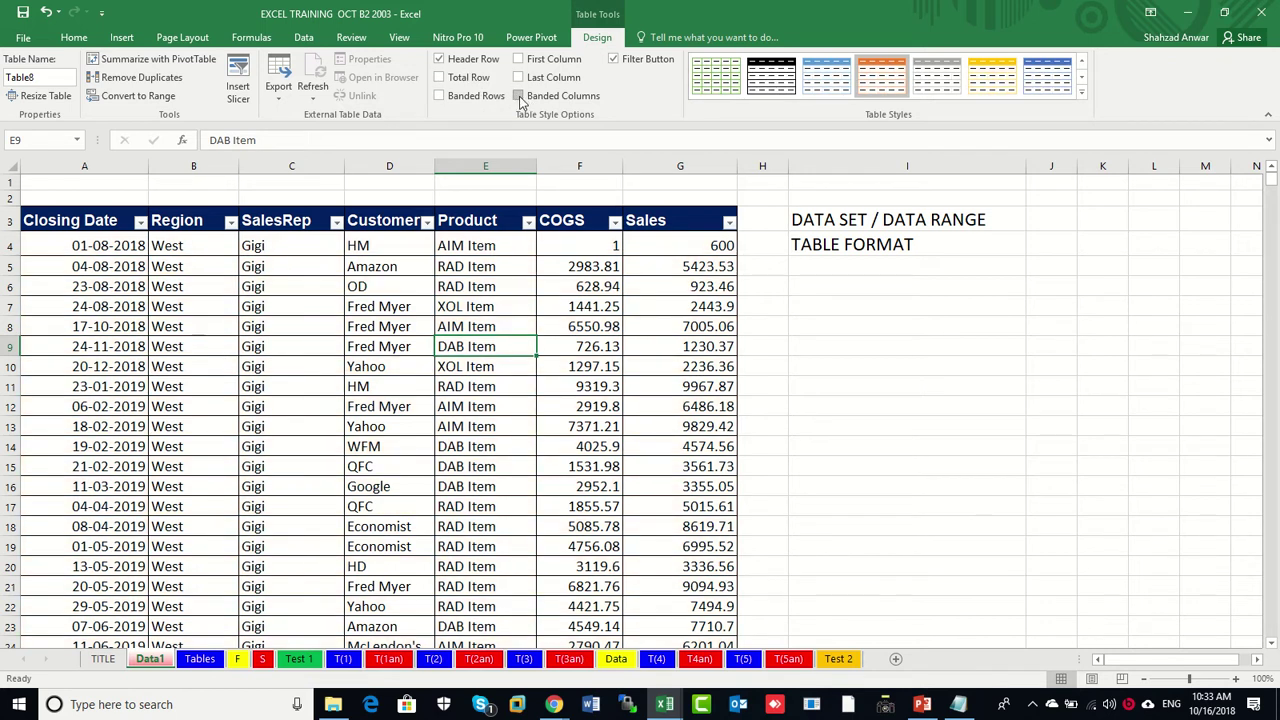
left_click(518, 97)
left_click(501, 98)
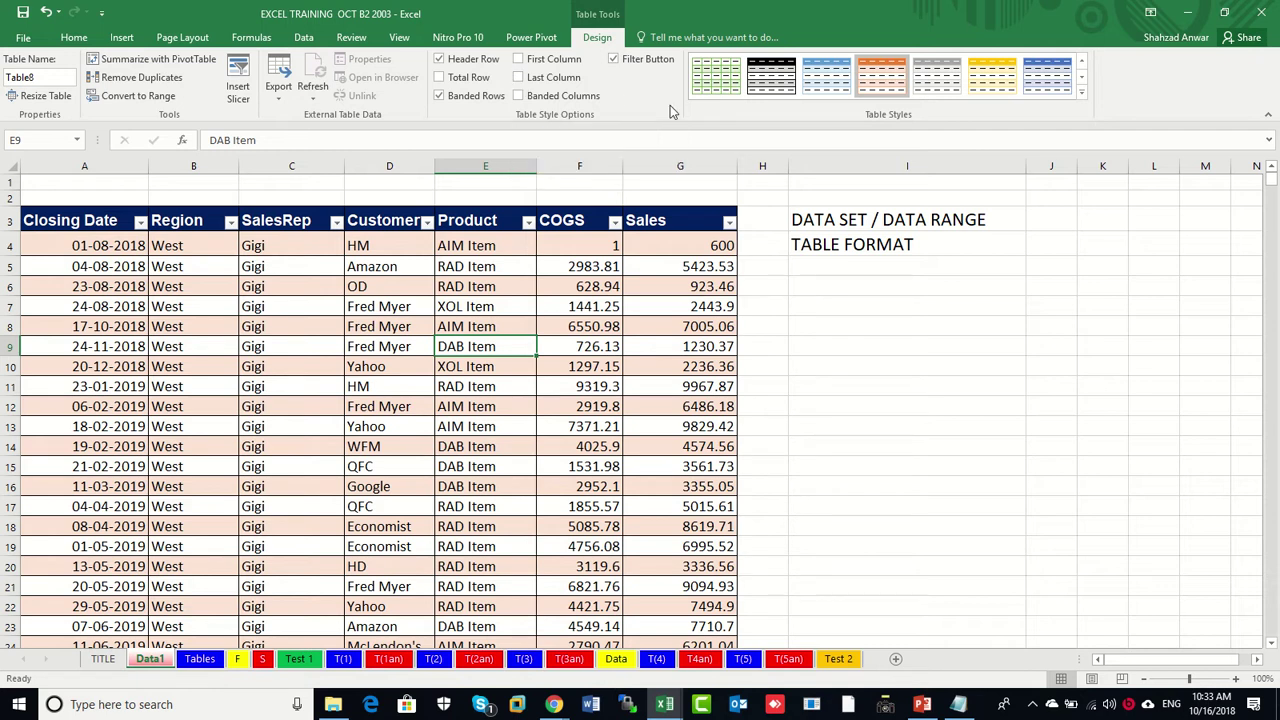
left_click(613, 59)
left_click(613, 59)
Insert Region and Customer slicers for the sales table and place them side by side in the empty area beside the data.
left_click(238, 80)
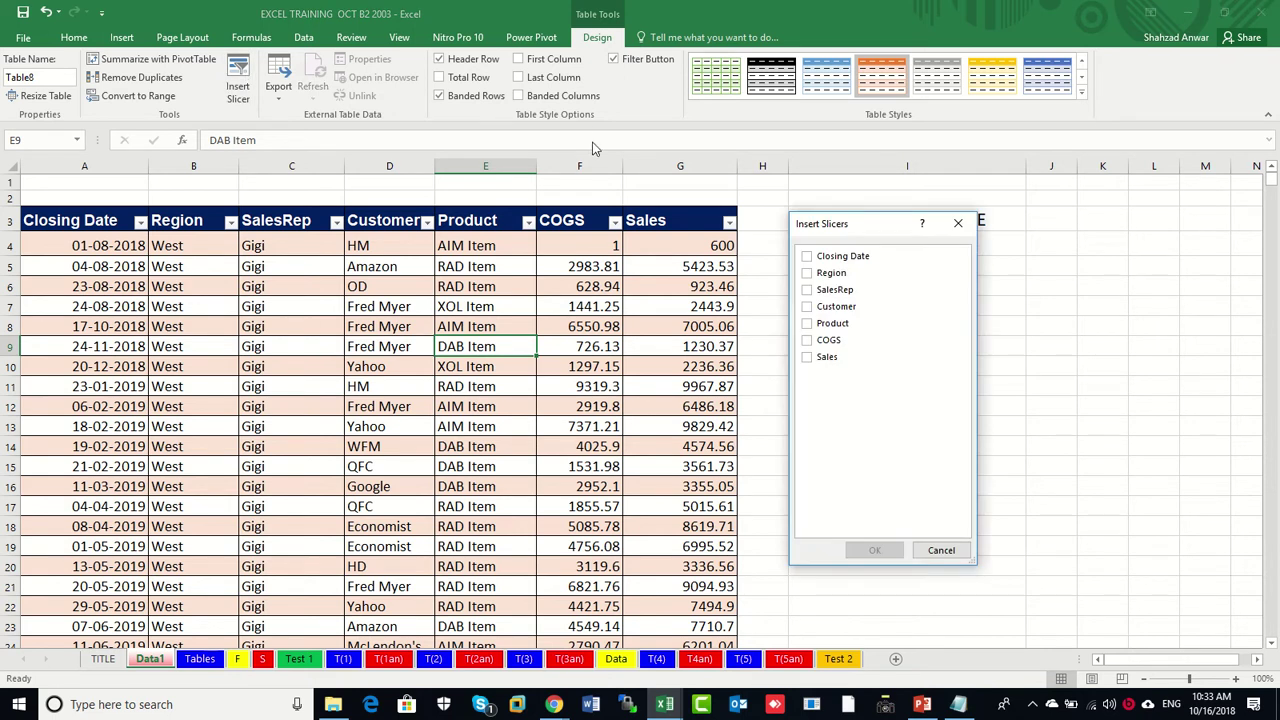
left_click_drag(831, 226, 928, 226)
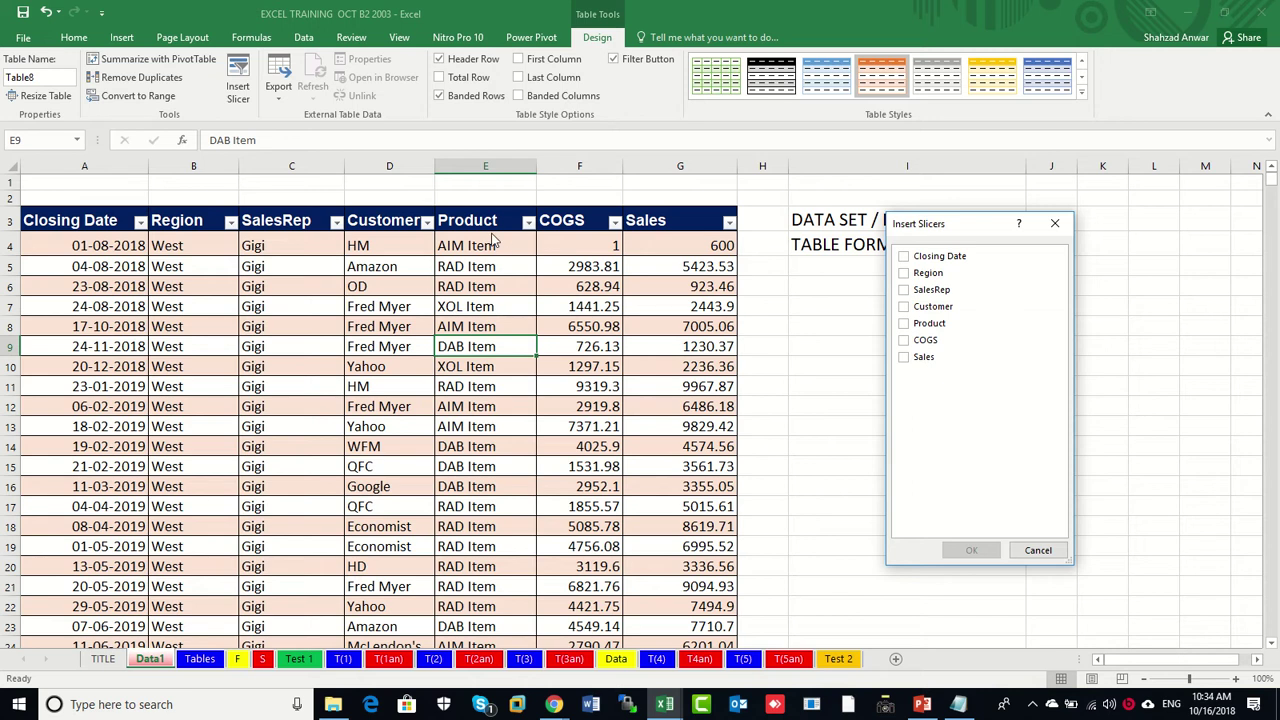
left_click(904, 307)
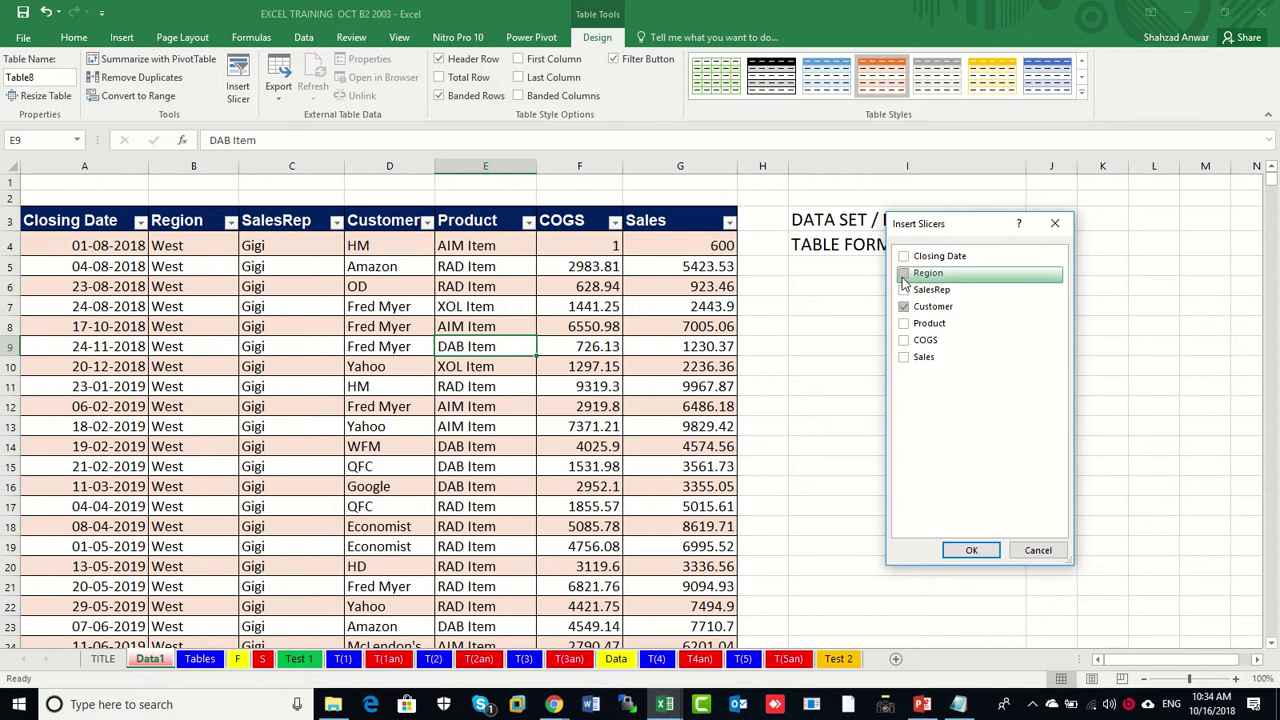
left_click(904, 274)
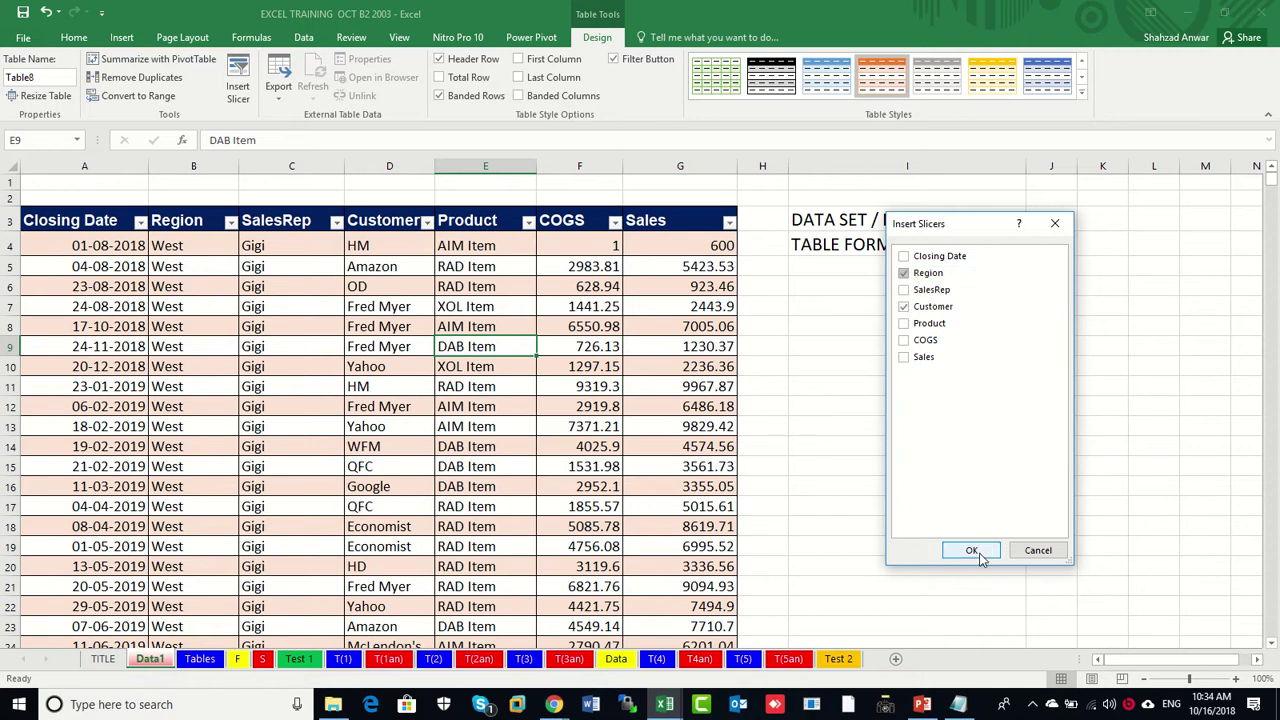
left_click(978, 551)
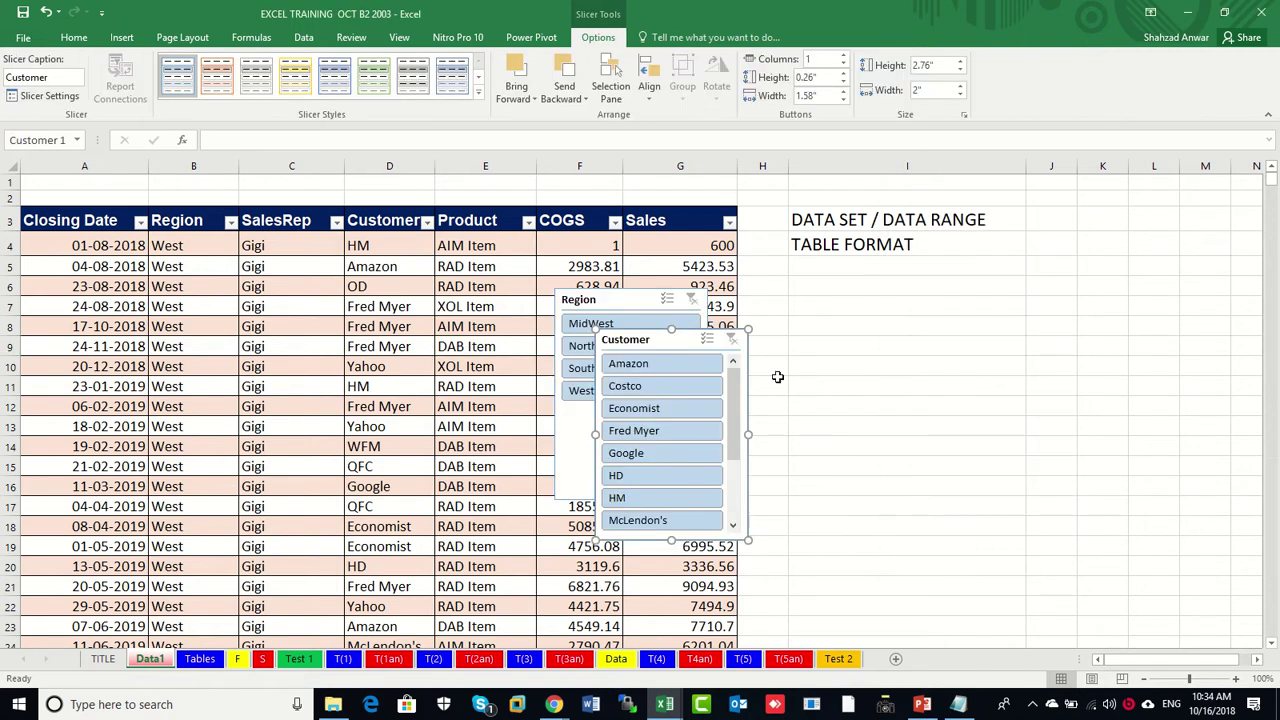
left_click_drag(700, 337, 1165, 276)
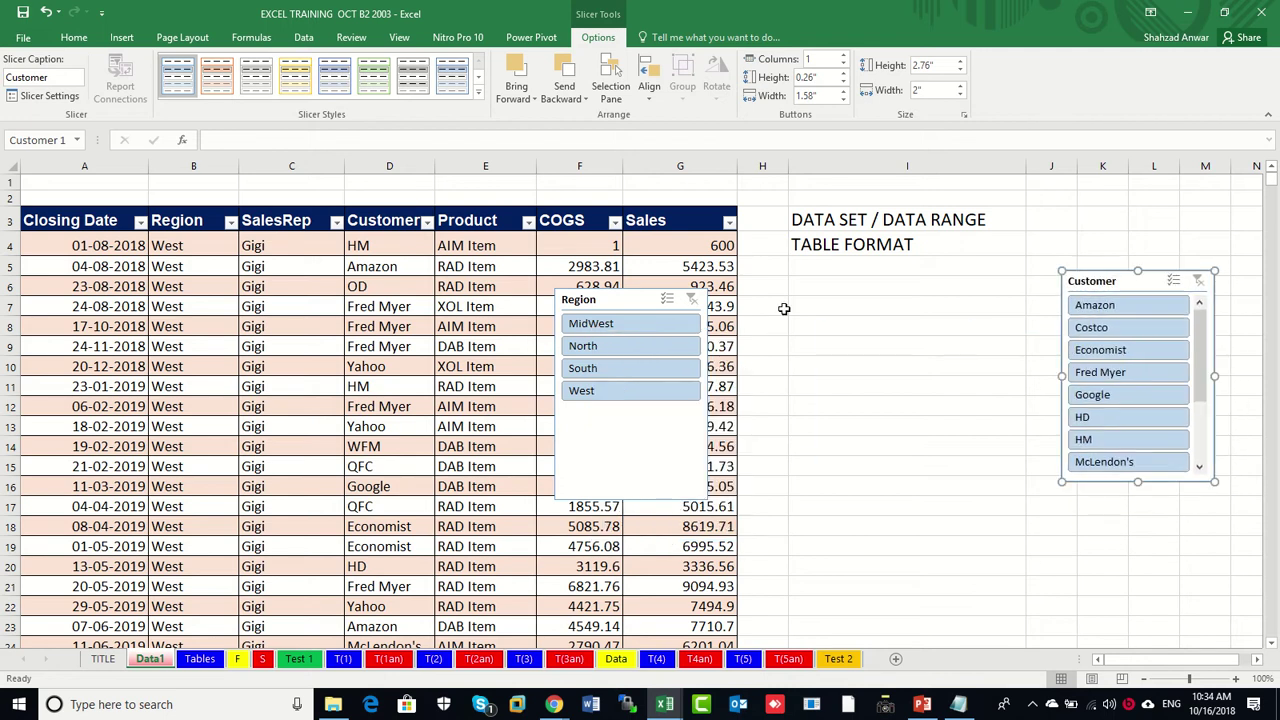
left_click_drag(600, 292, 938, 276)
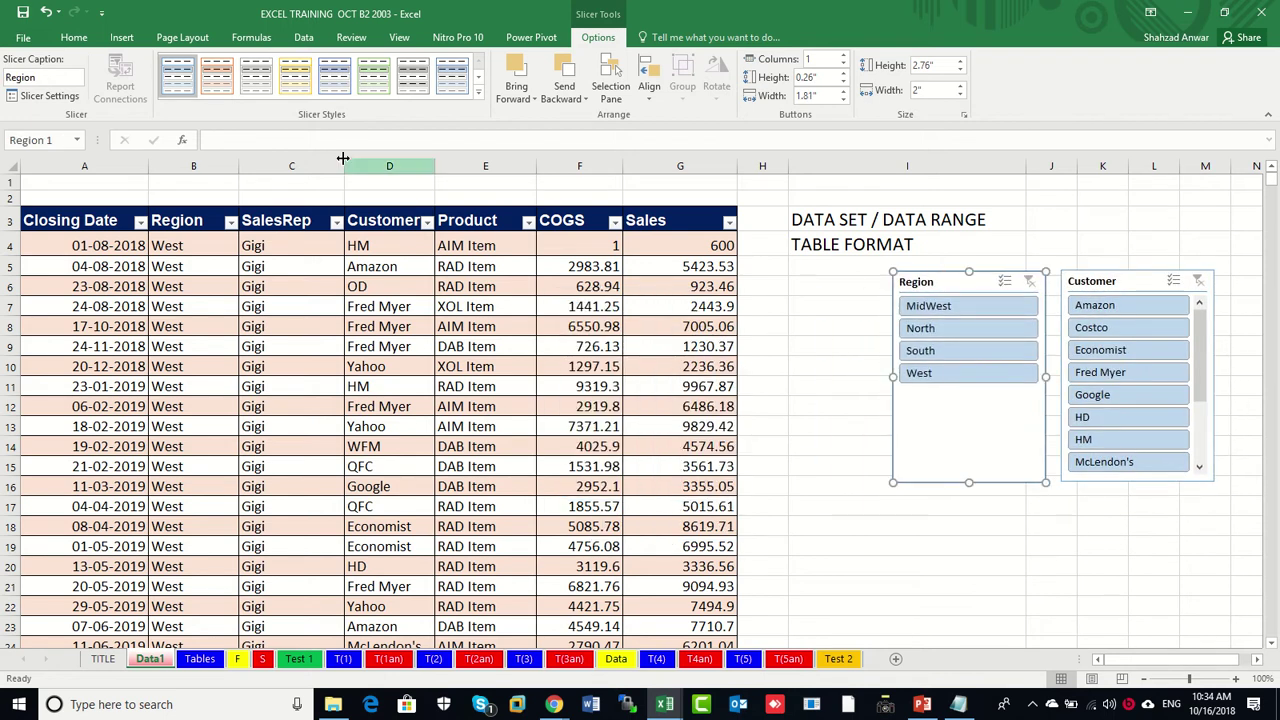
Apply the dark orange style to the Region slicer and the dark blue style to the Customer slicer.
left_click(218, 80)
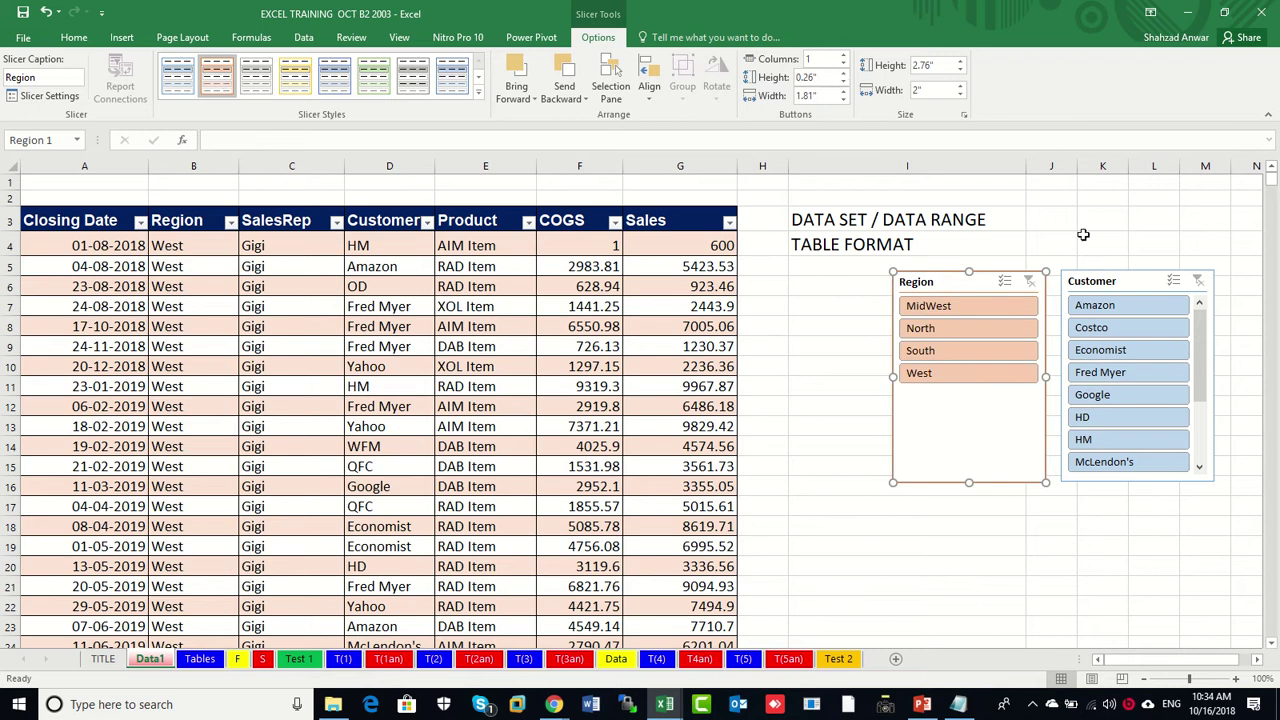
left_click(1105, 281)
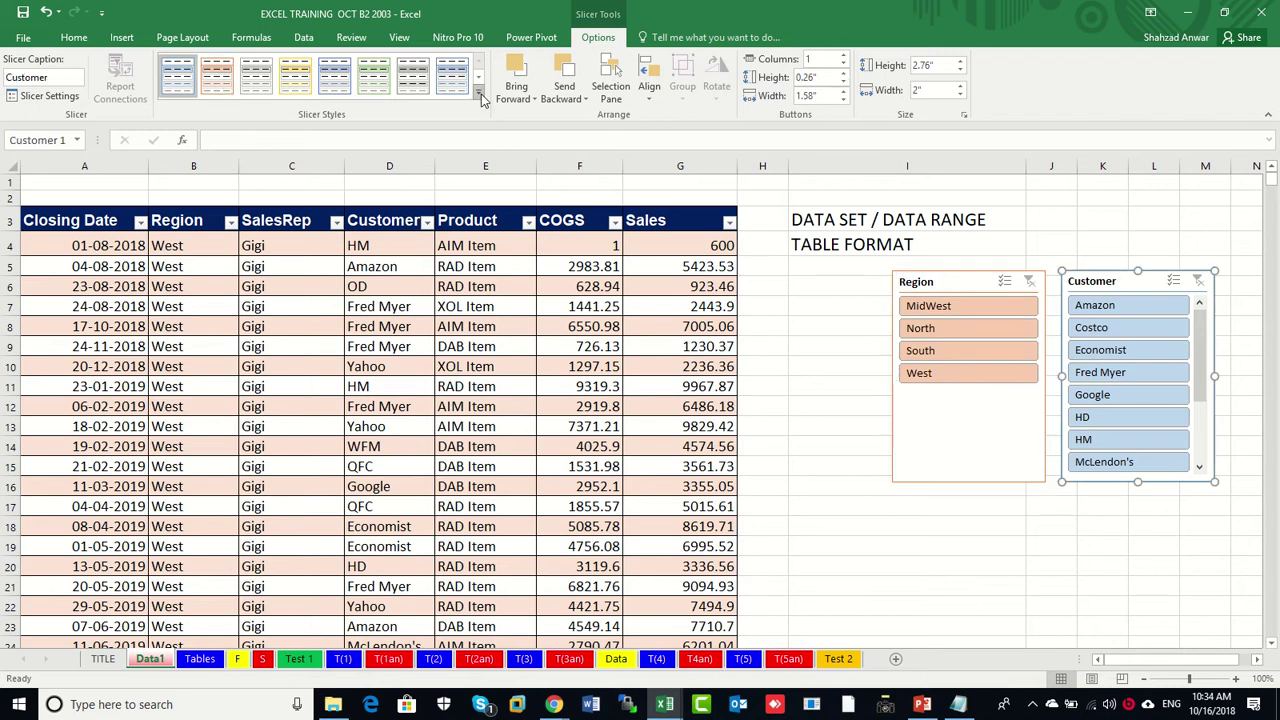
left_click(481, 94)
left_click(335, 155)
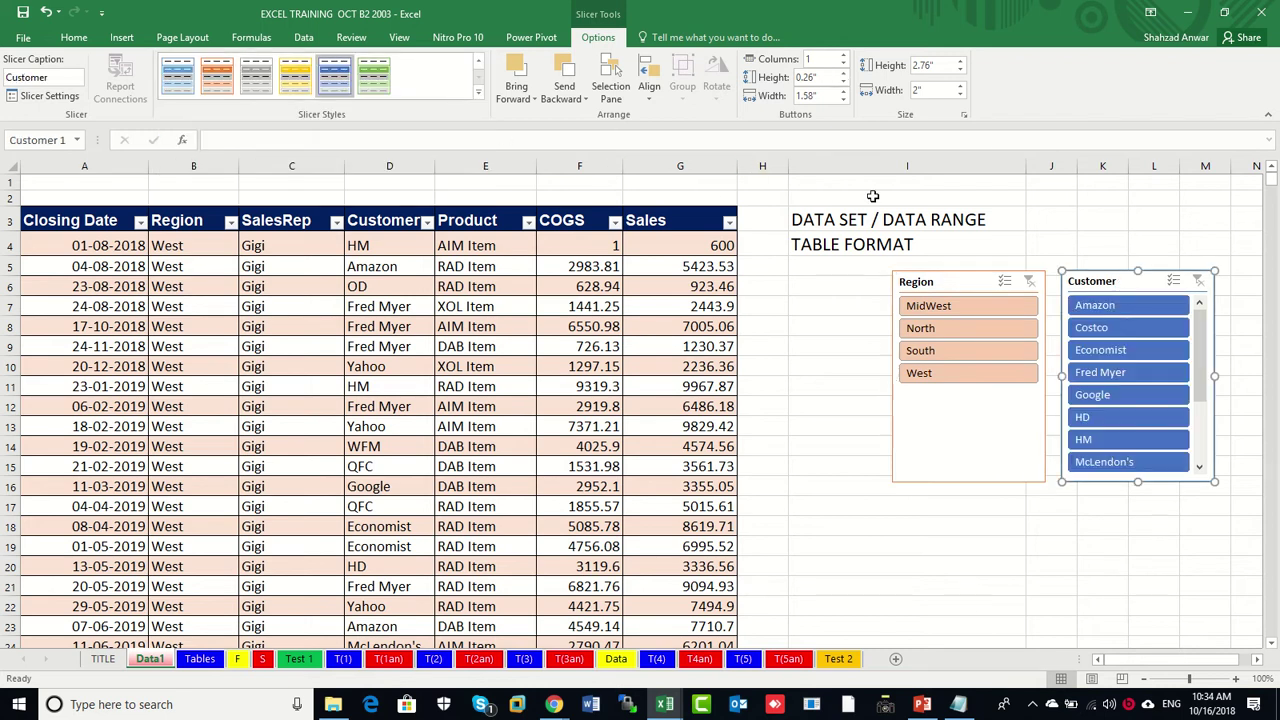
left_click(927, 281)
left_click(478, 93)
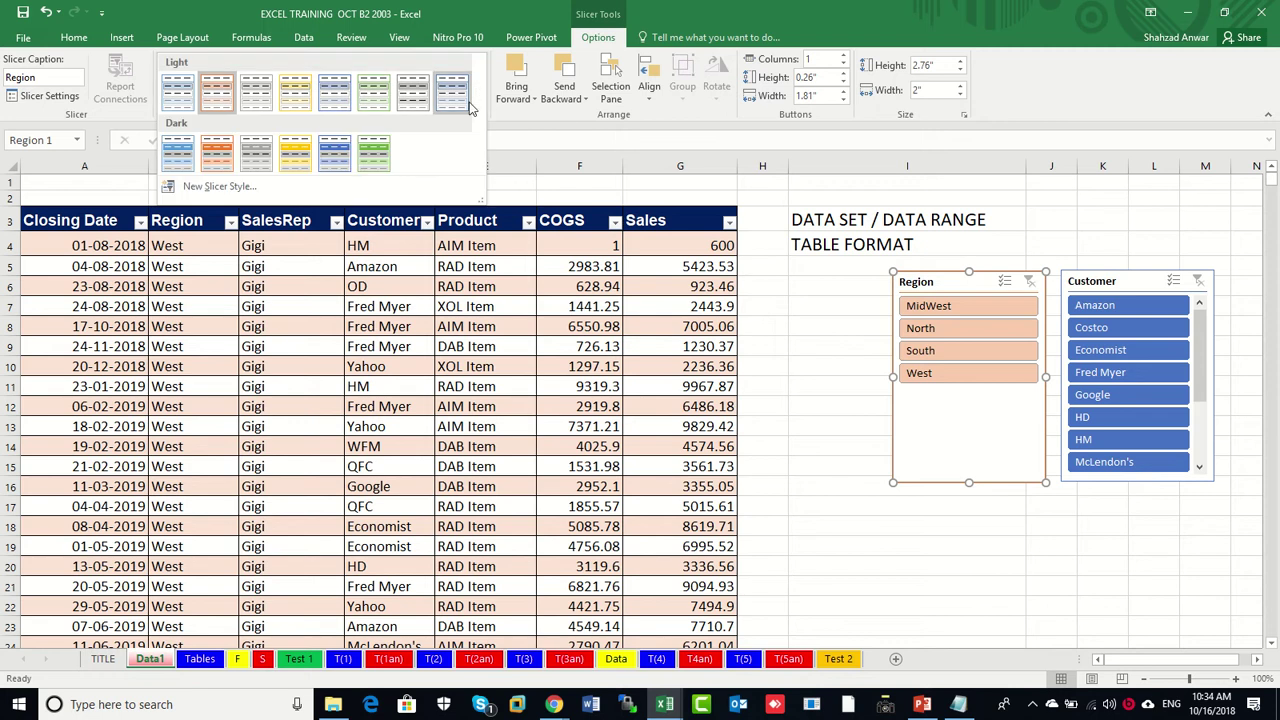
left_click(216, 155)
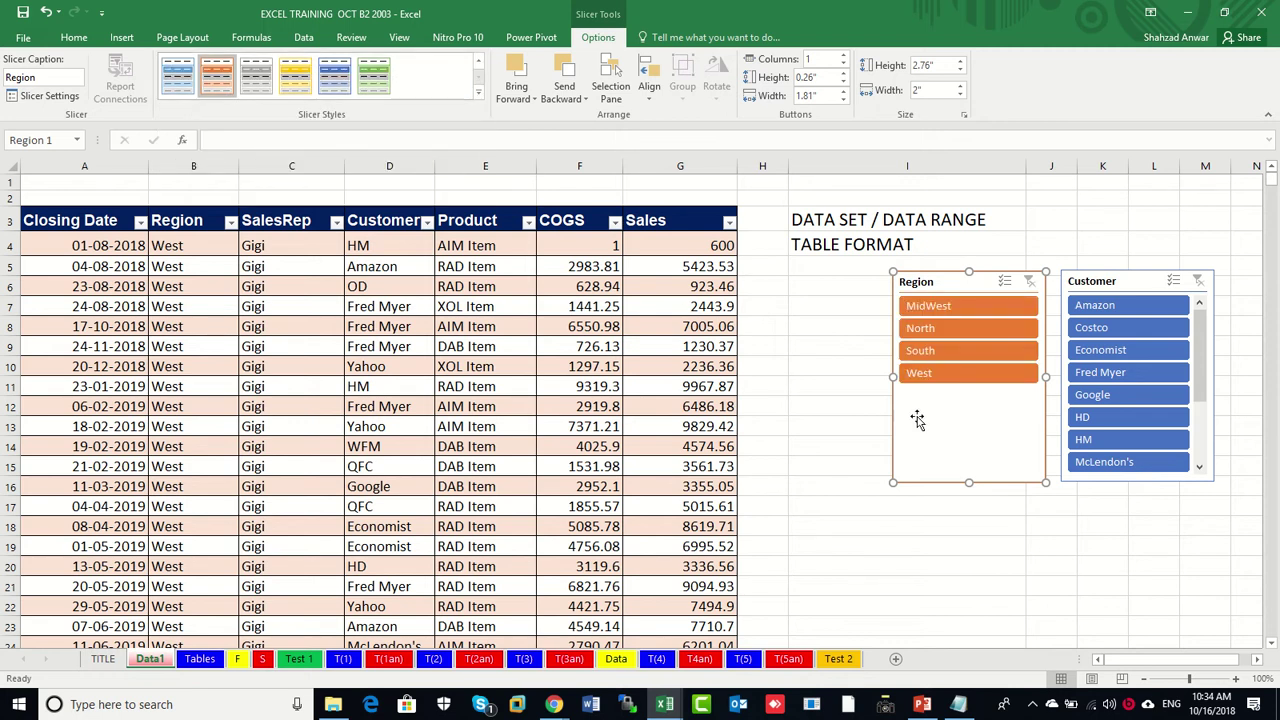
left_click(847, 421)
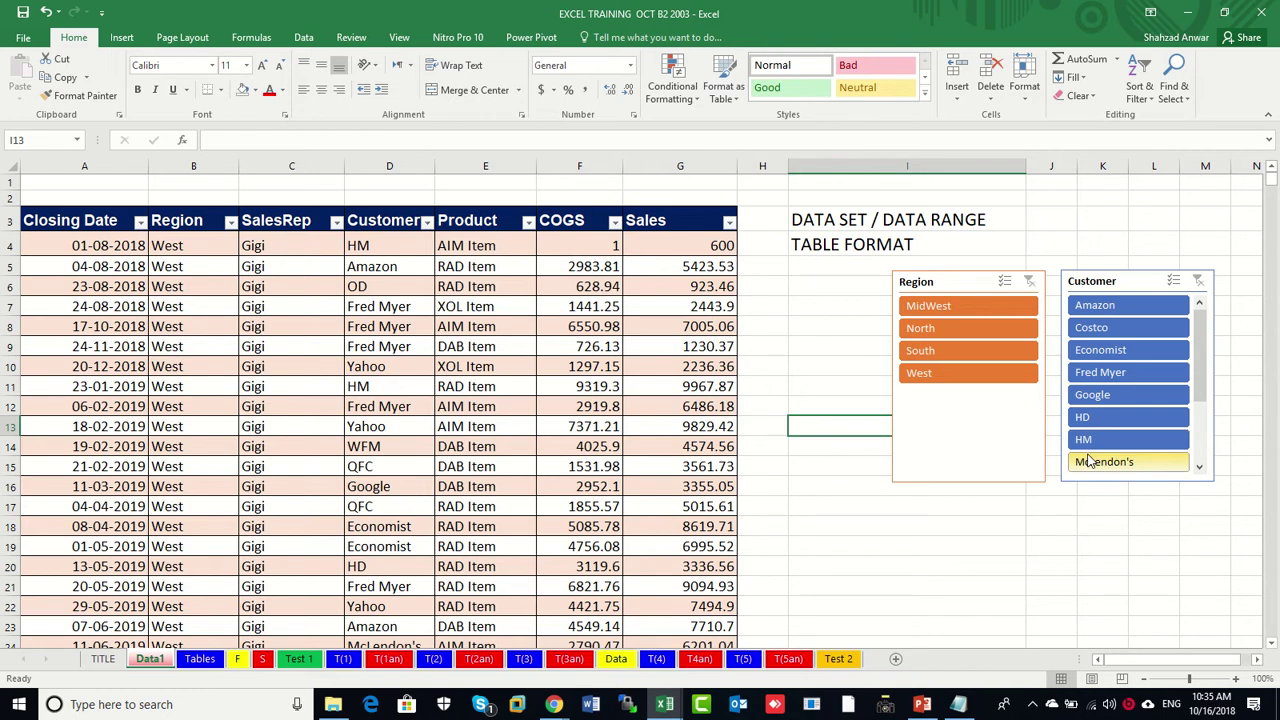
Use the slicers to filter the table to customer Google, trying the West and North regions separately and together.
left_click(1098, 396)
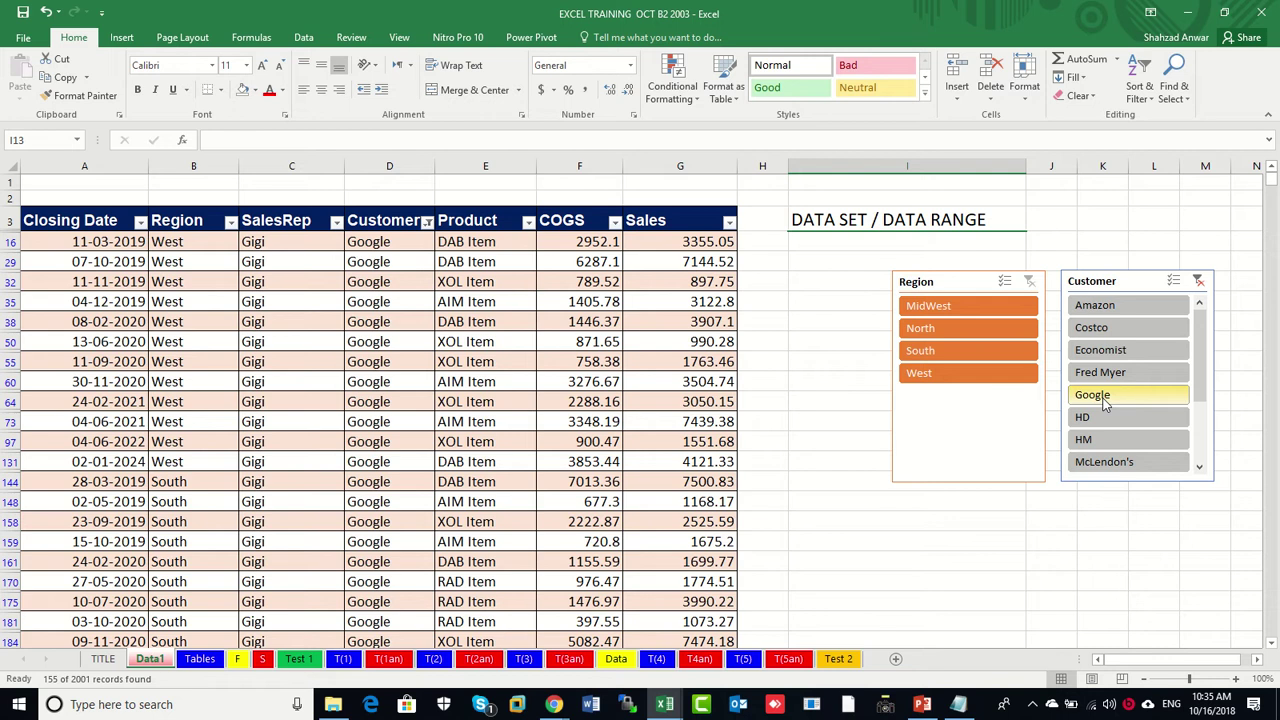
left_click(940, 376)
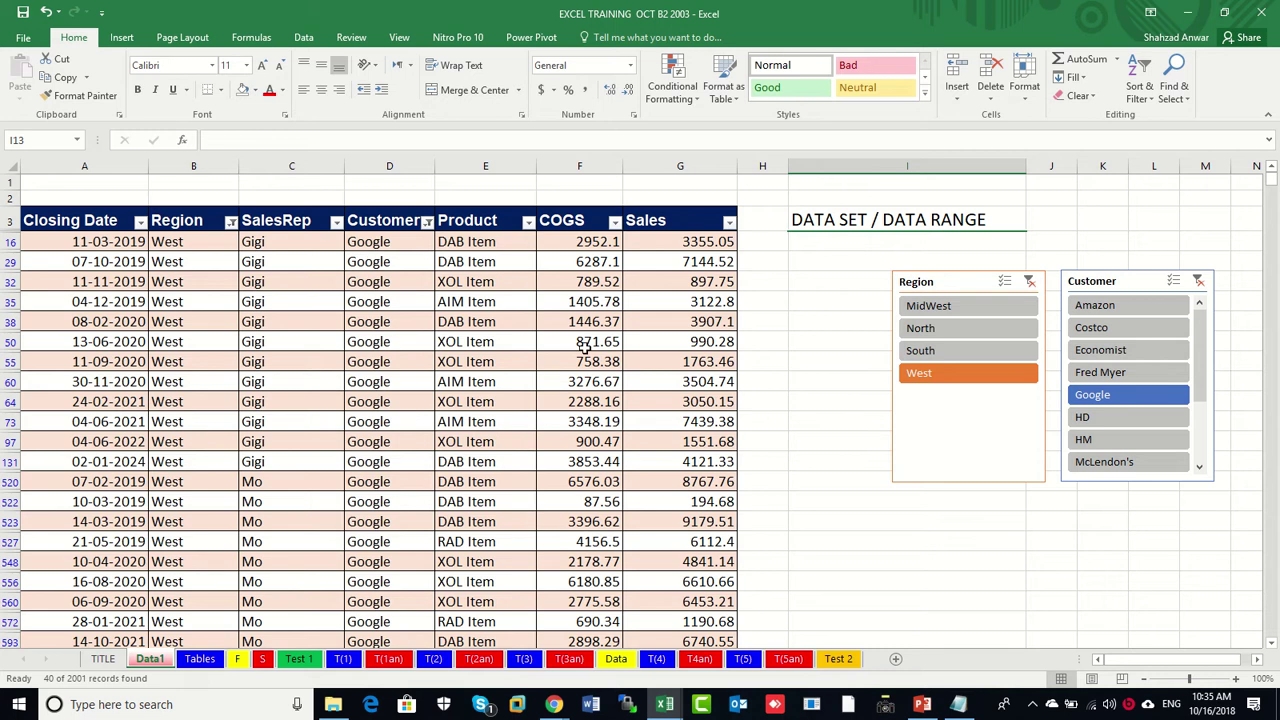
left_click(929, 333)
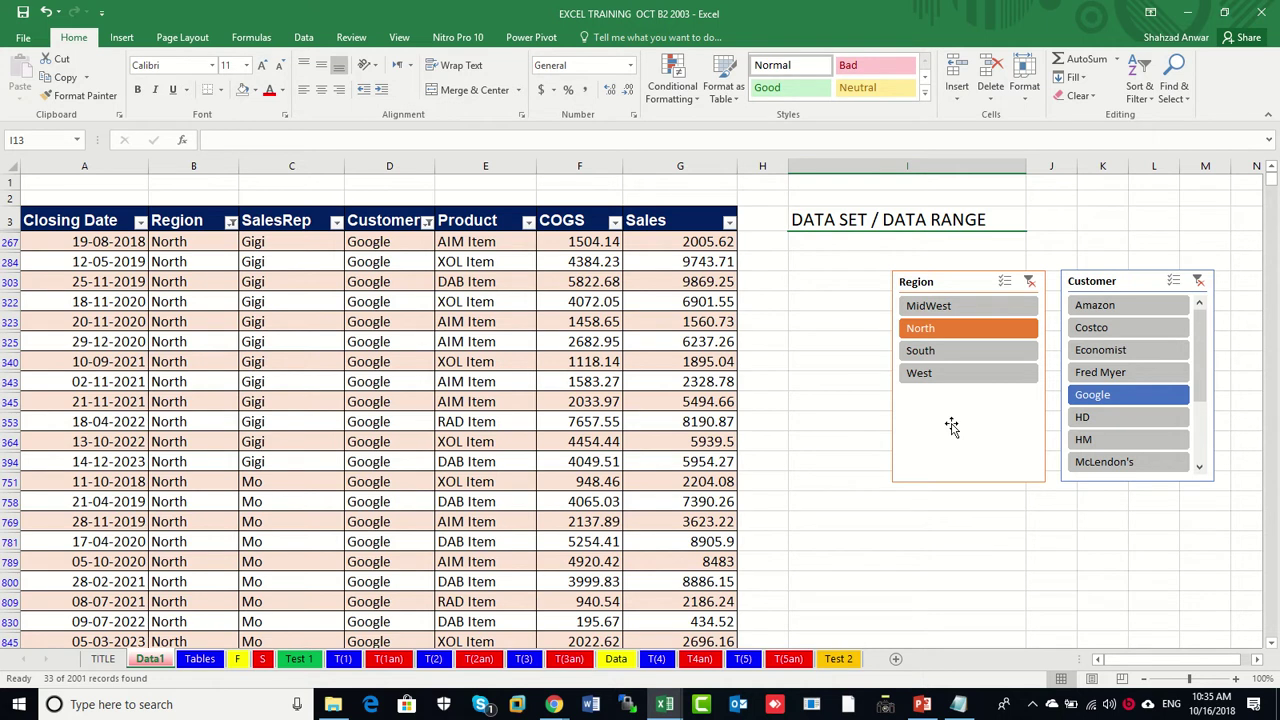
left_click(941, 373, "ctrl")
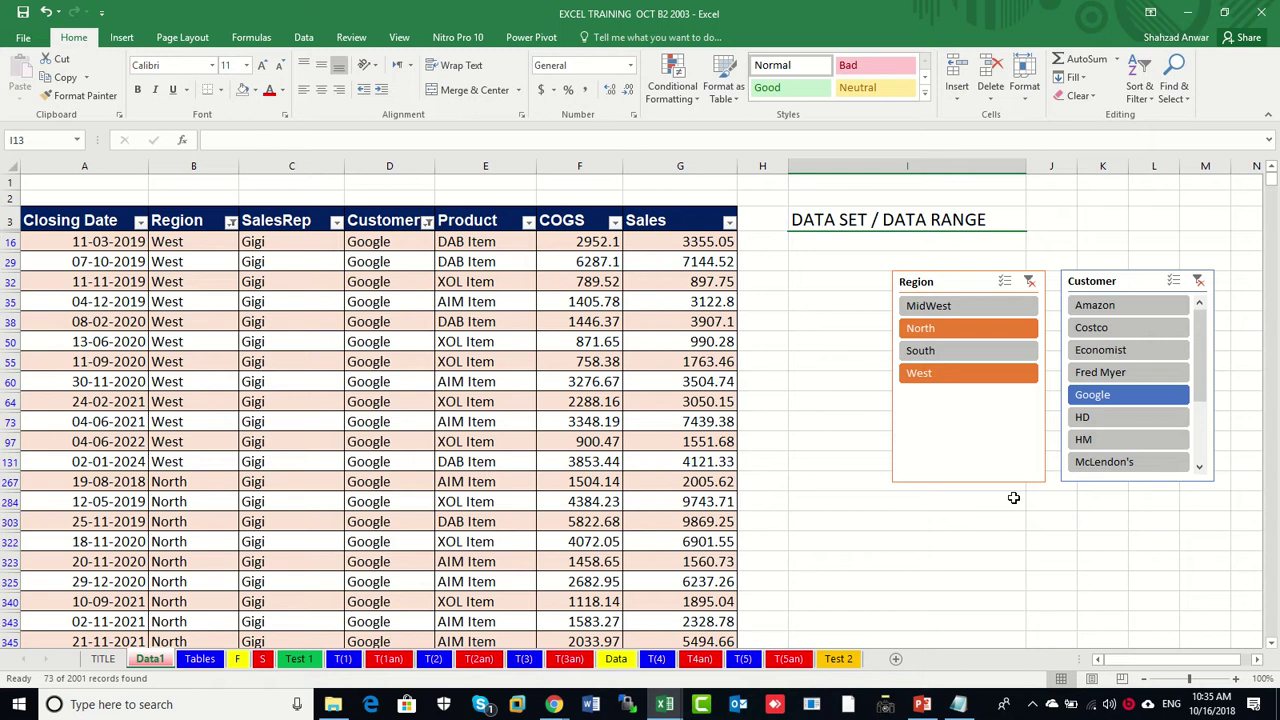
left_click(943, 374)
left_click(937, 330)
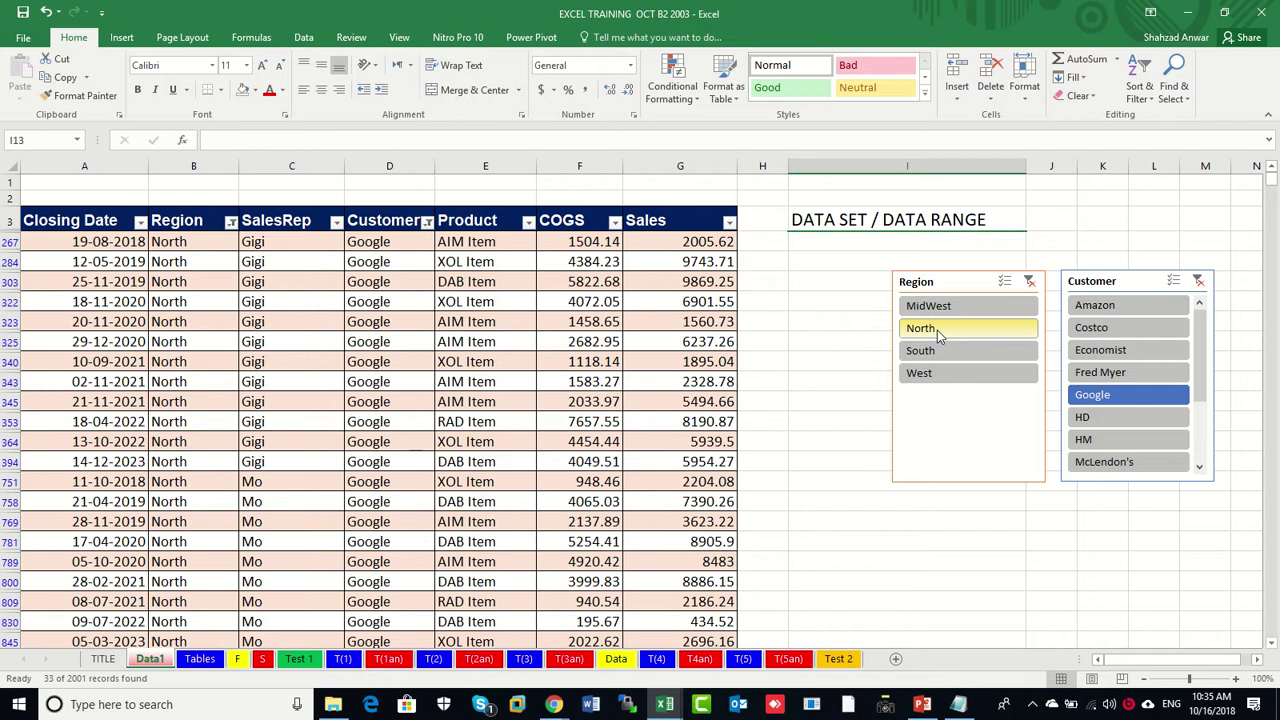
Clear the filters on both the Region and Customer slicers and select the Region slicer.
left_click(1030, 283)
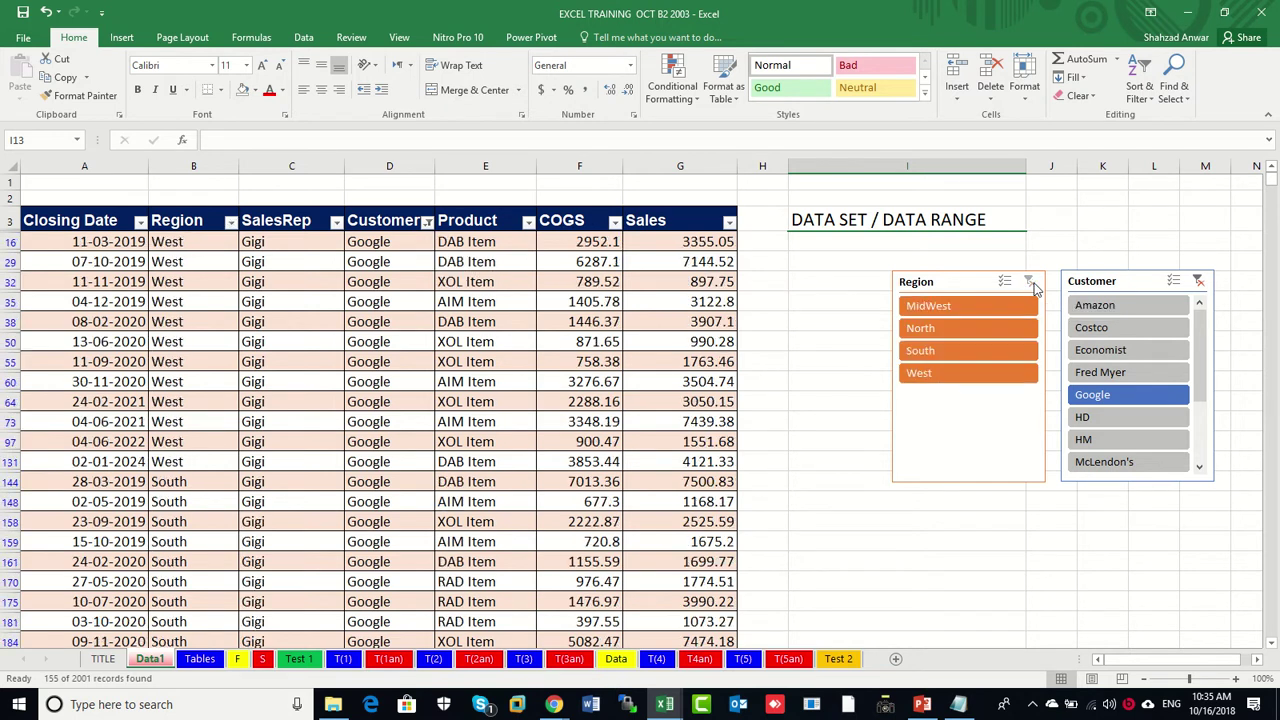
left_click(1198, 282)
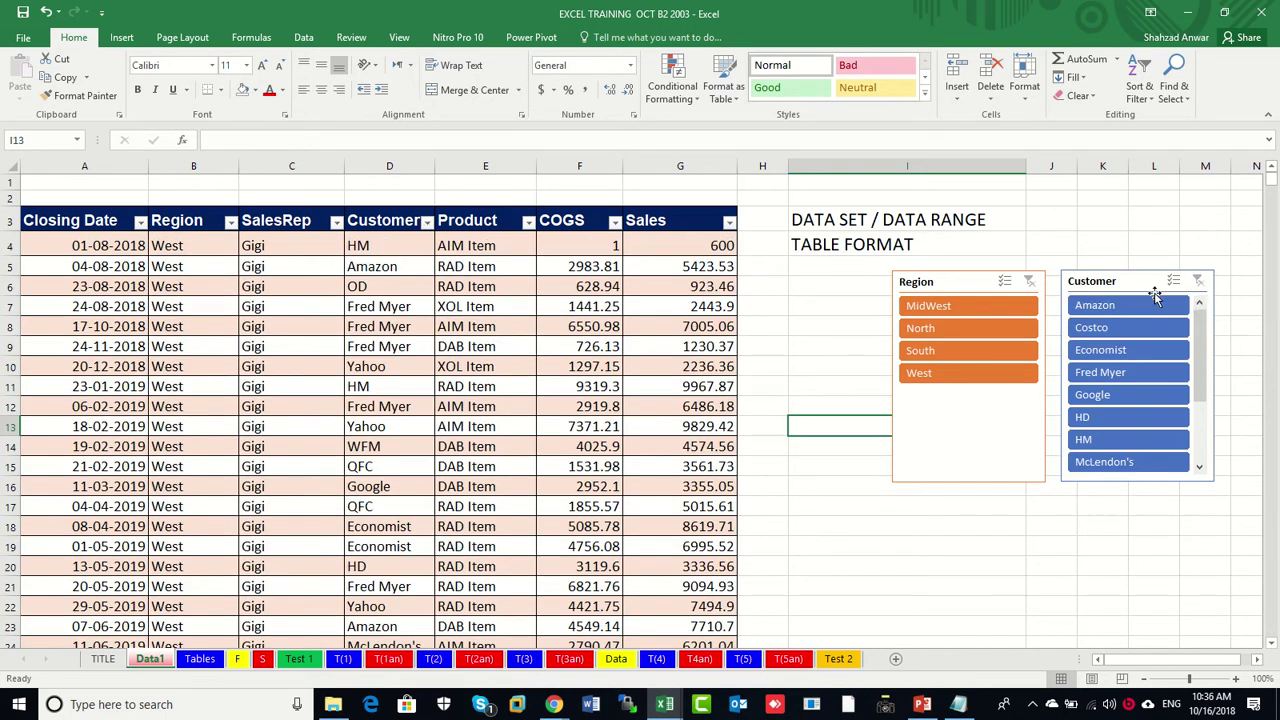
left_click(921, 283)
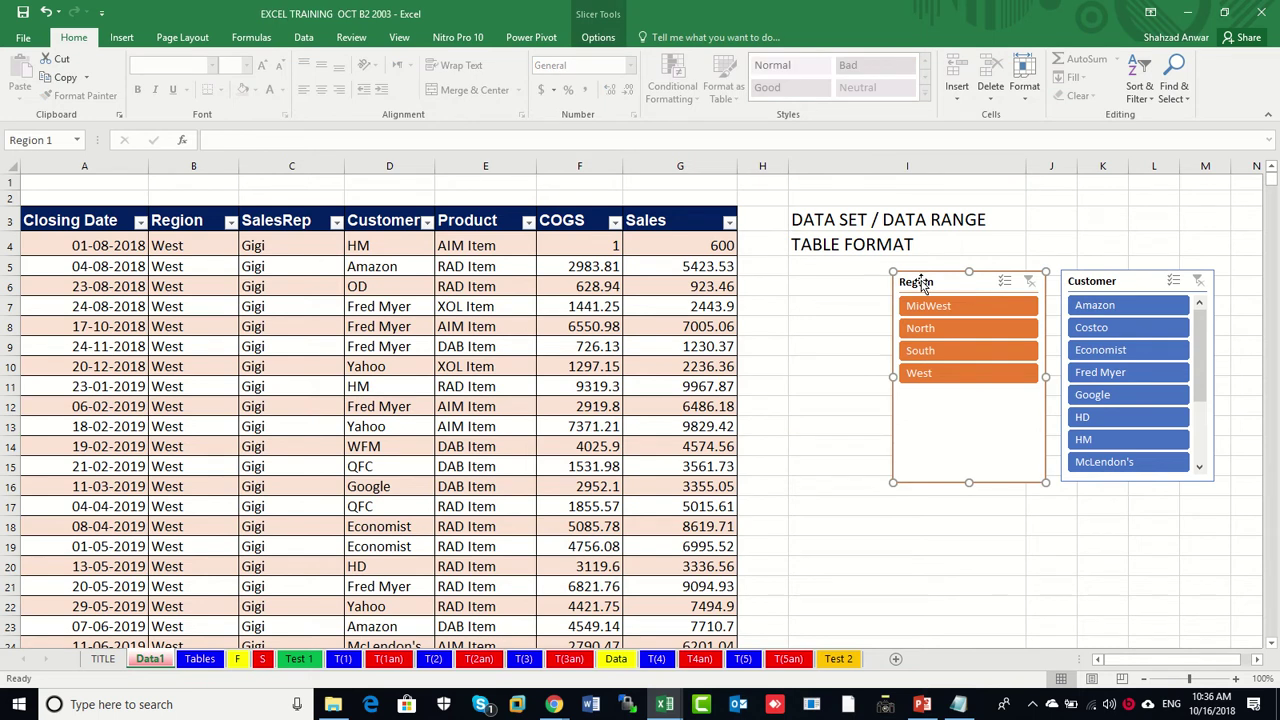
Insert a SalesRep slicer and a second Customer slicer for the sales table.
left_click(700, 425)
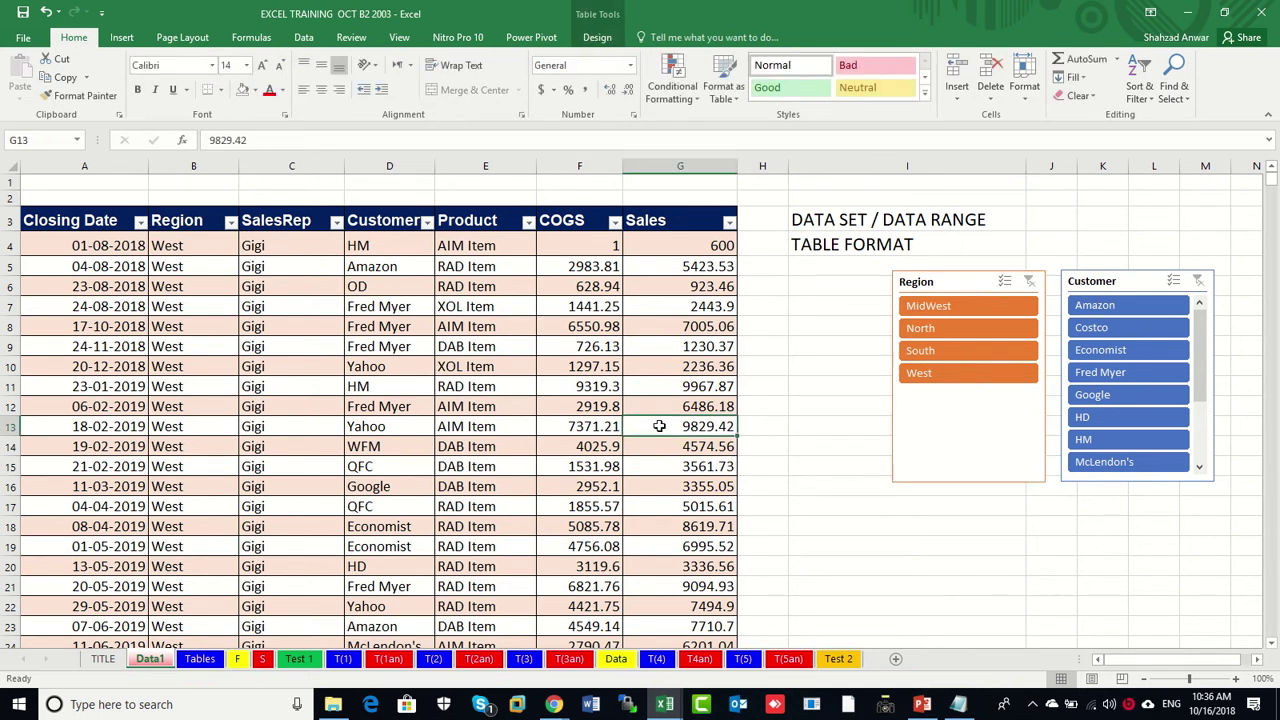
left_click(592, 38)
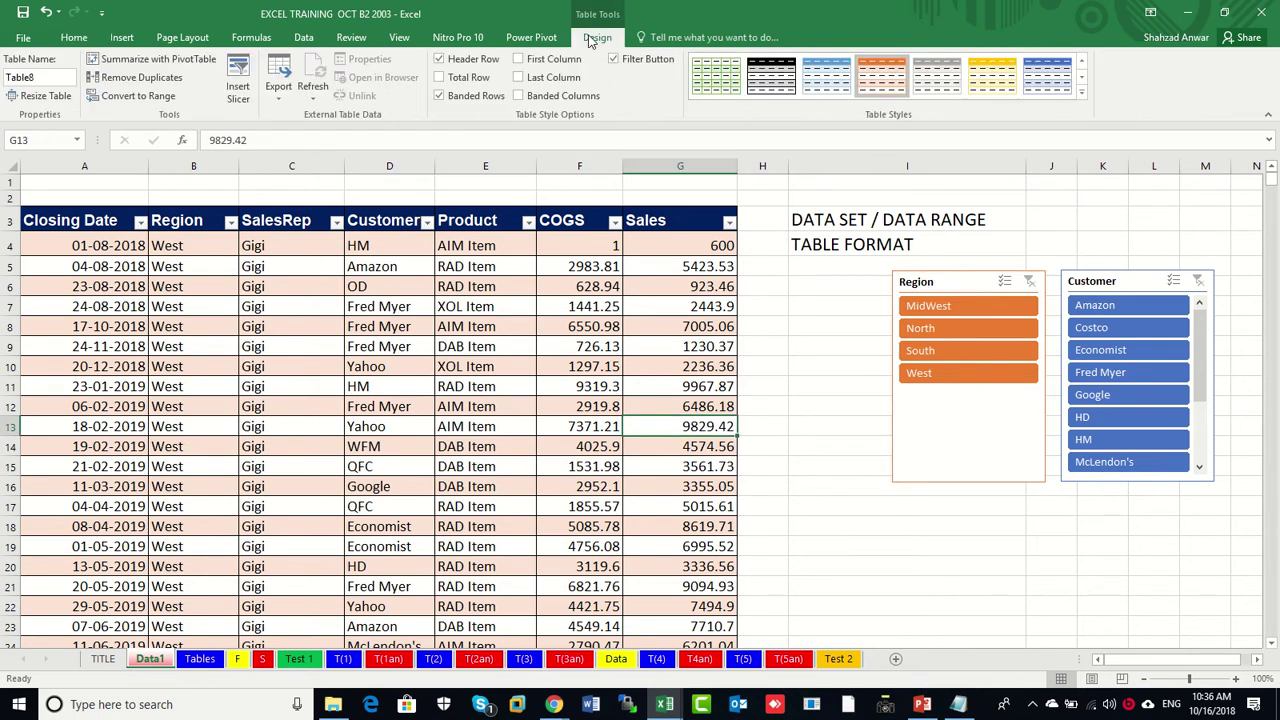
left_click(238, 82)
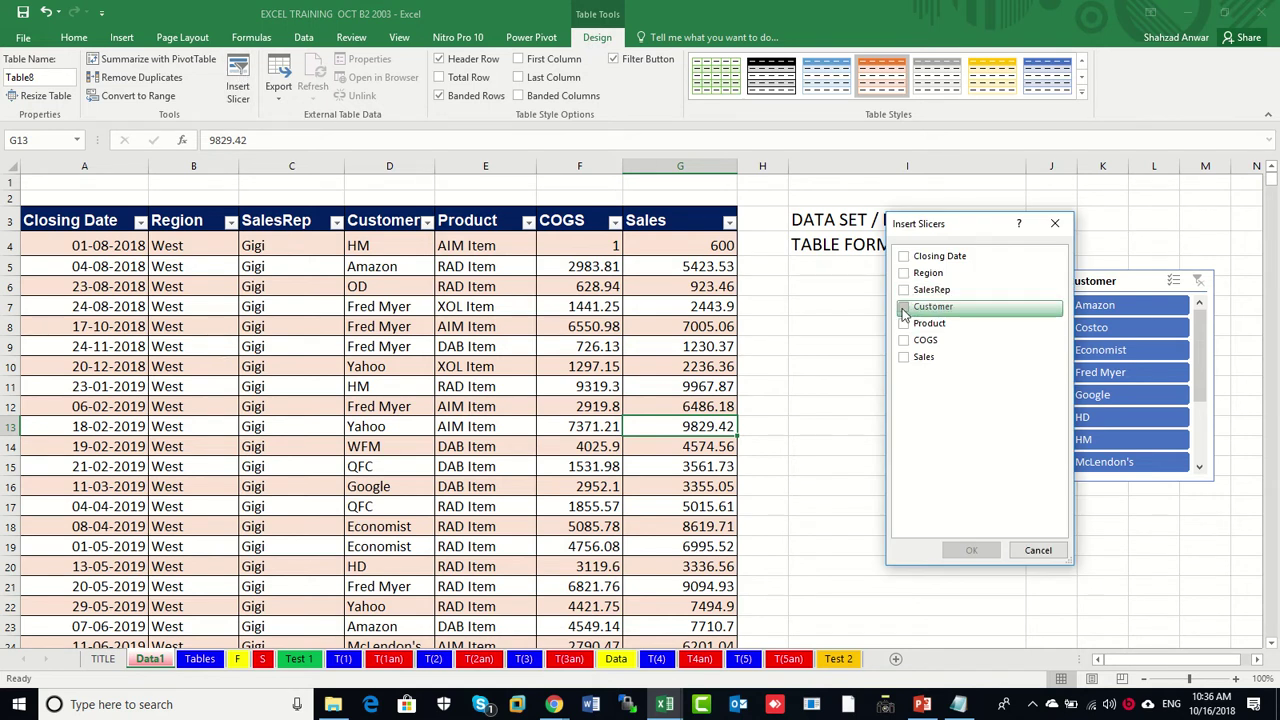
left_click(903, 308)
left_click(904, 289)
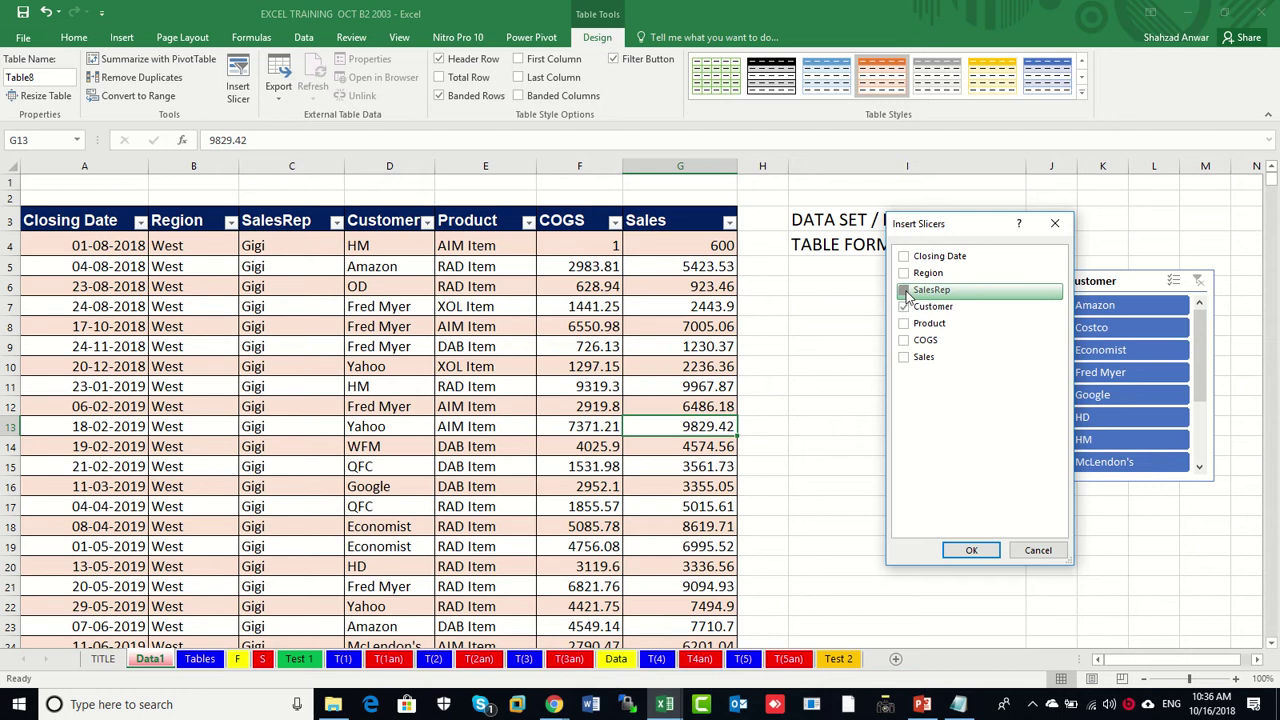
left_click(971, 550)
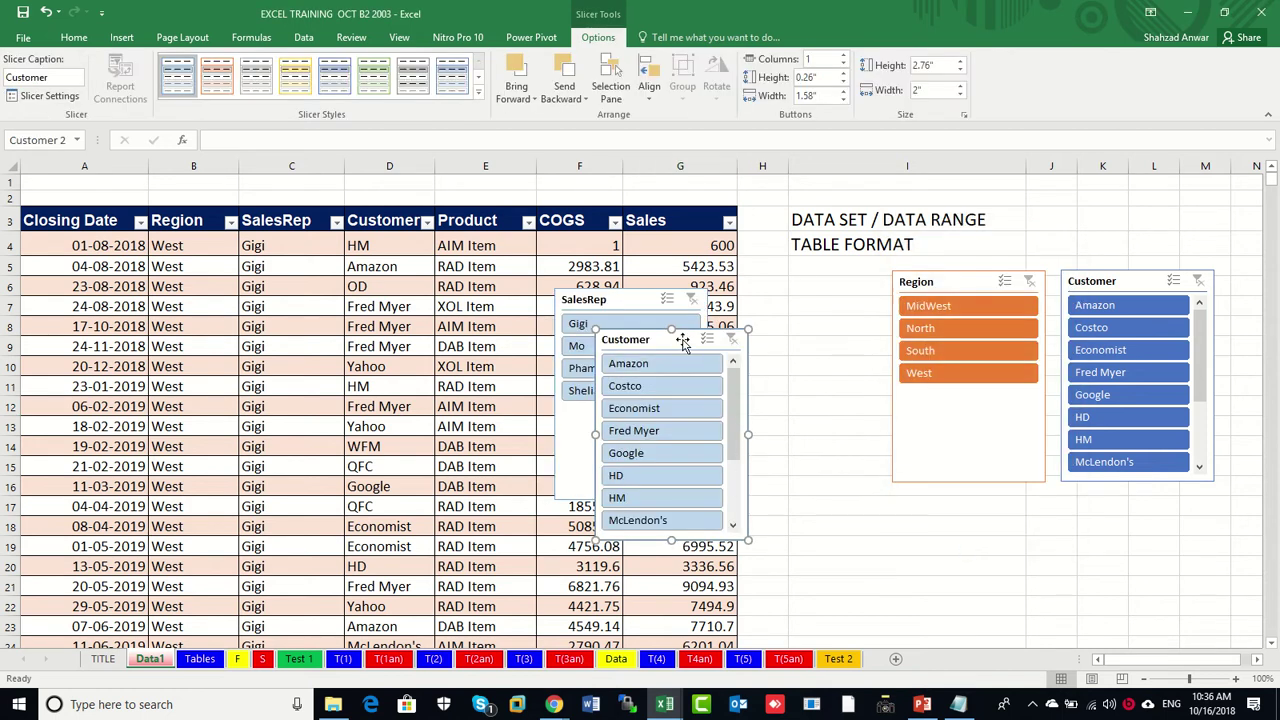
Place the new Customer slicer beside the Region slicer and the SalesRep slicer over the Region slicer's empty lower part, styling SalesRep grey.
left_click_drag(682, 335, 821, 276)
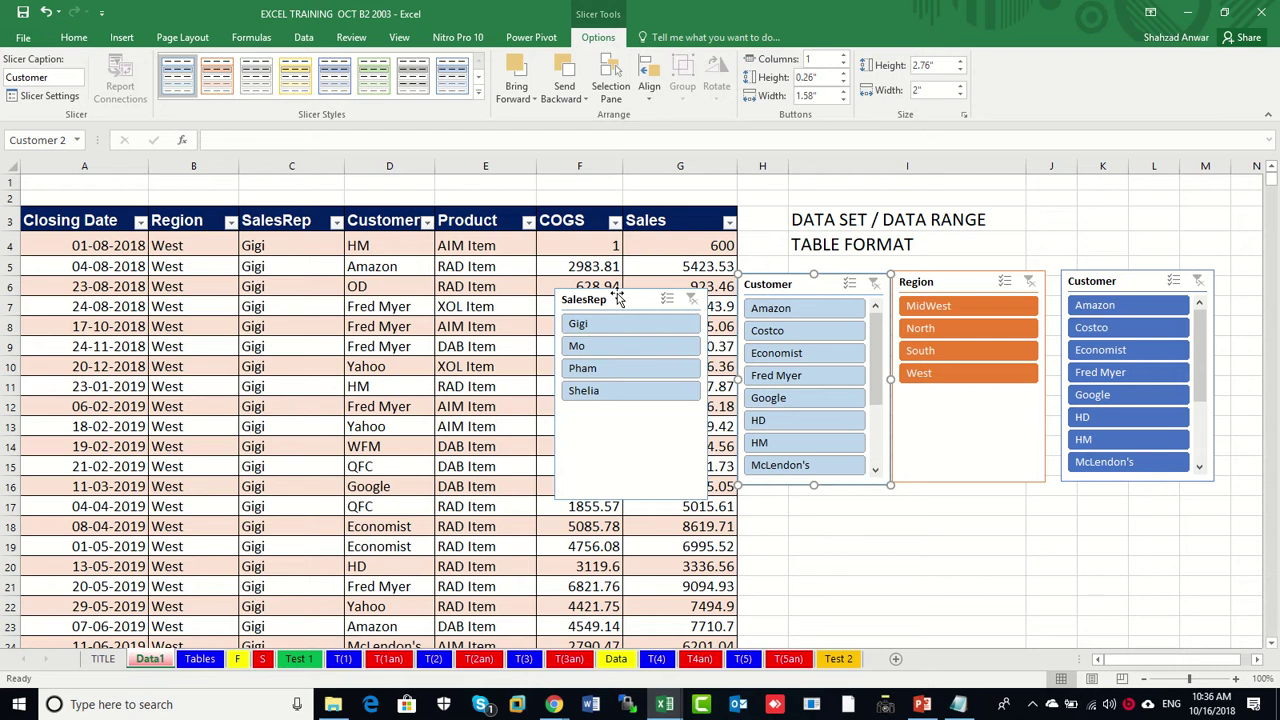
left_click_drag(616, 294, 957, 399)
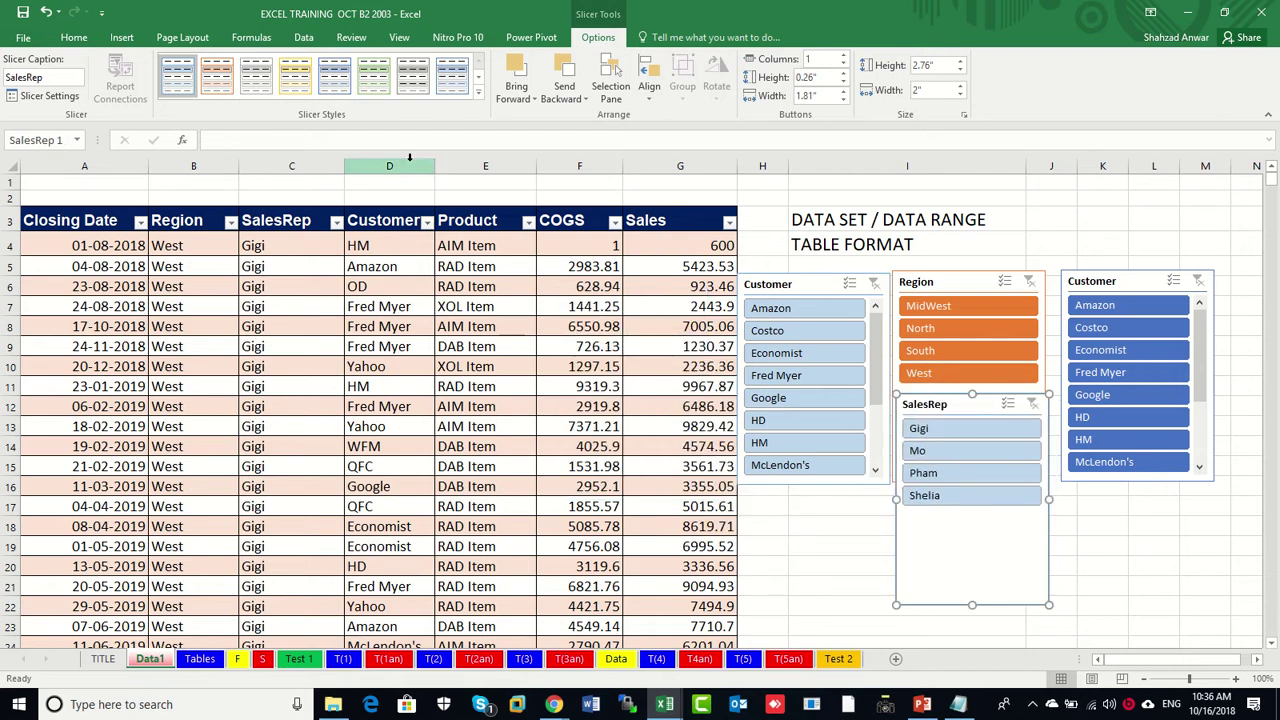
left_click(412, 75)
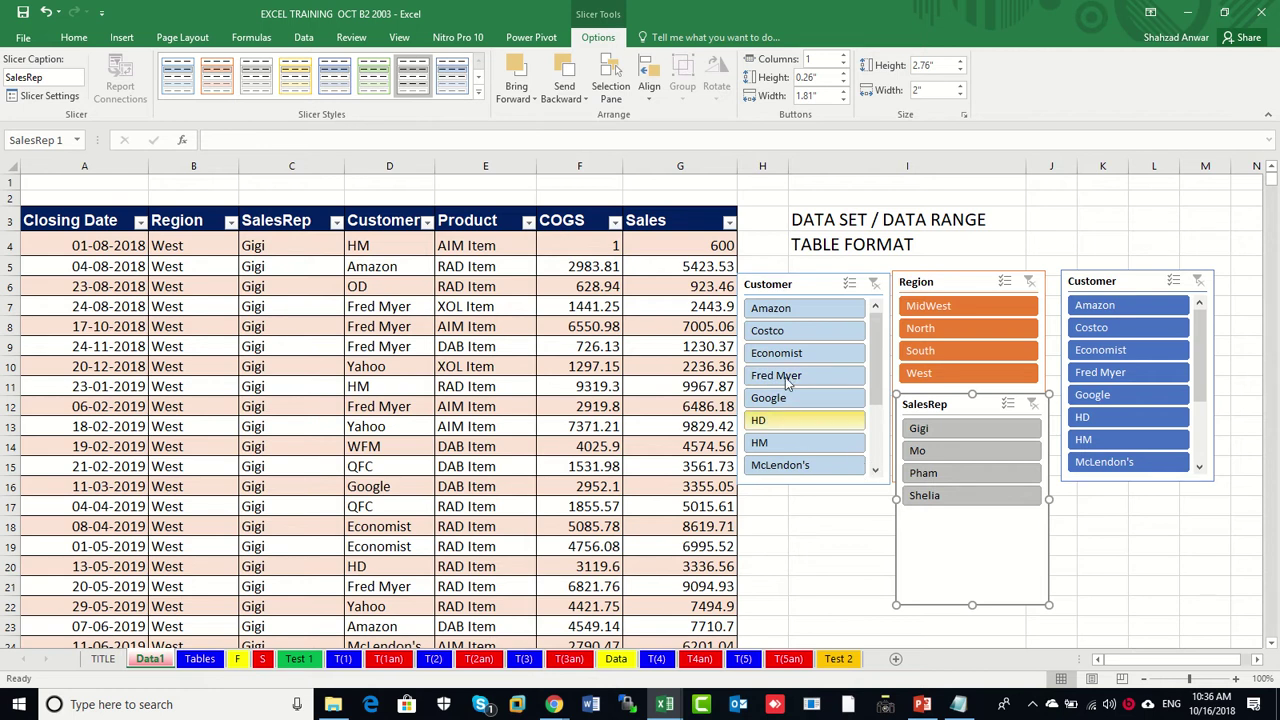
Filter the table with the slicers to customer Amazon, the first listed sales rep and the North region.
left_click(785, 311)
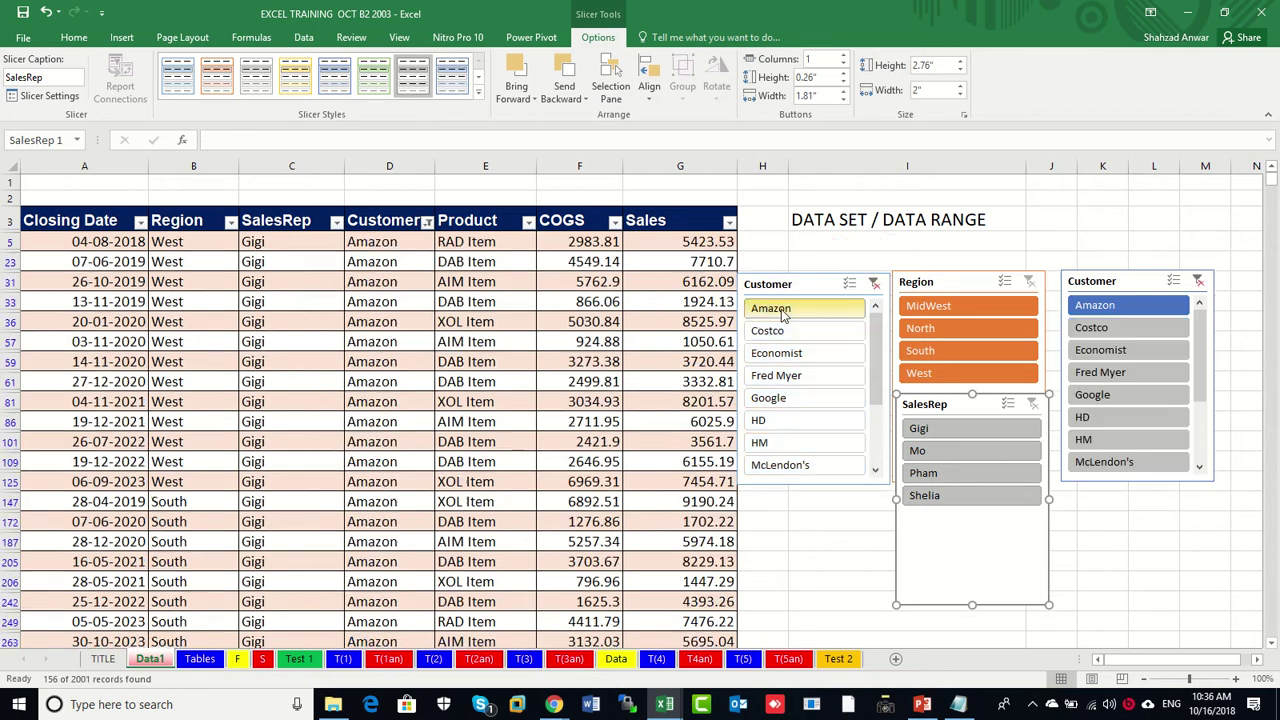
left_click(922, 431)
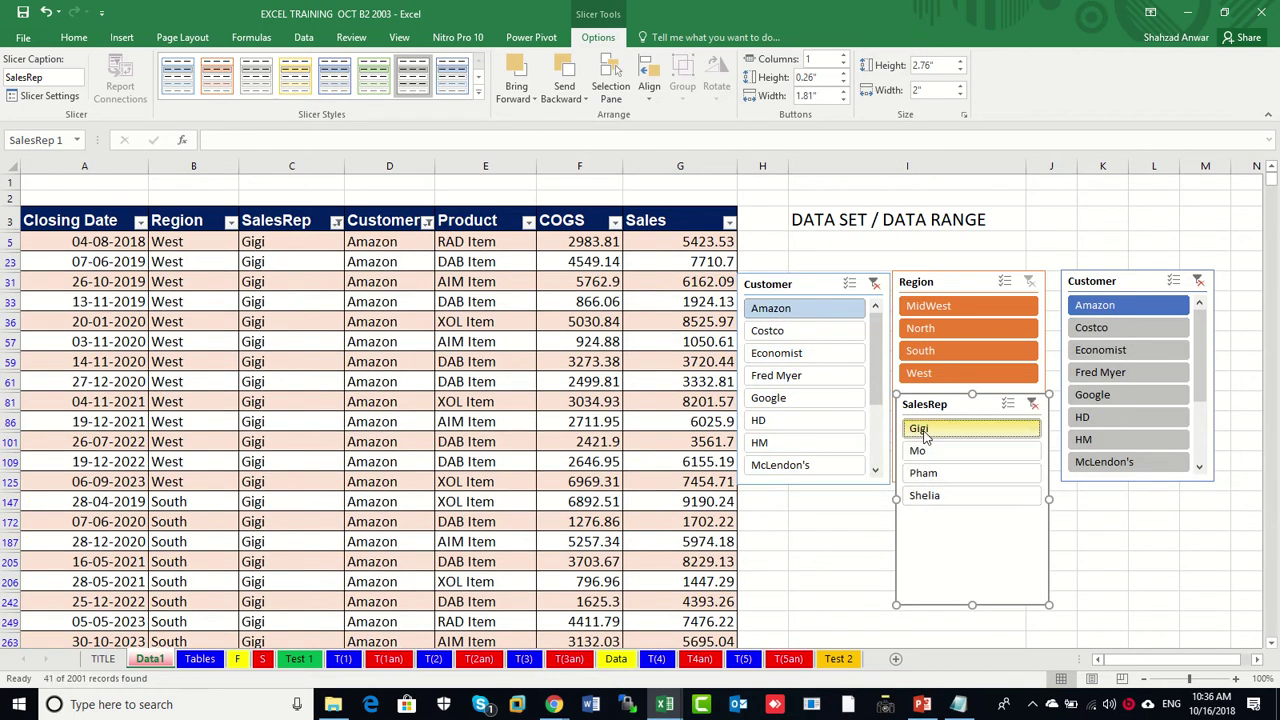
left_click(921, 336)
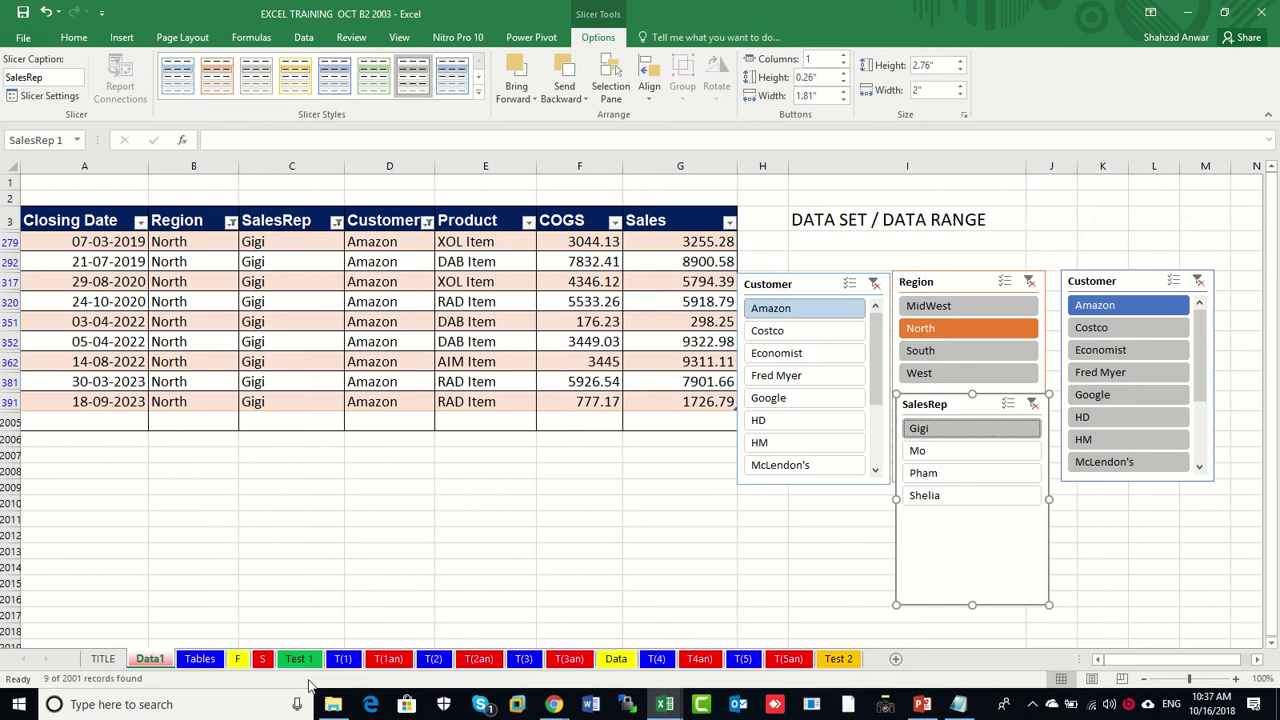
Review the topic outline on the Tables sheet and return to the Data1 sheet.
left_click(205, 662)
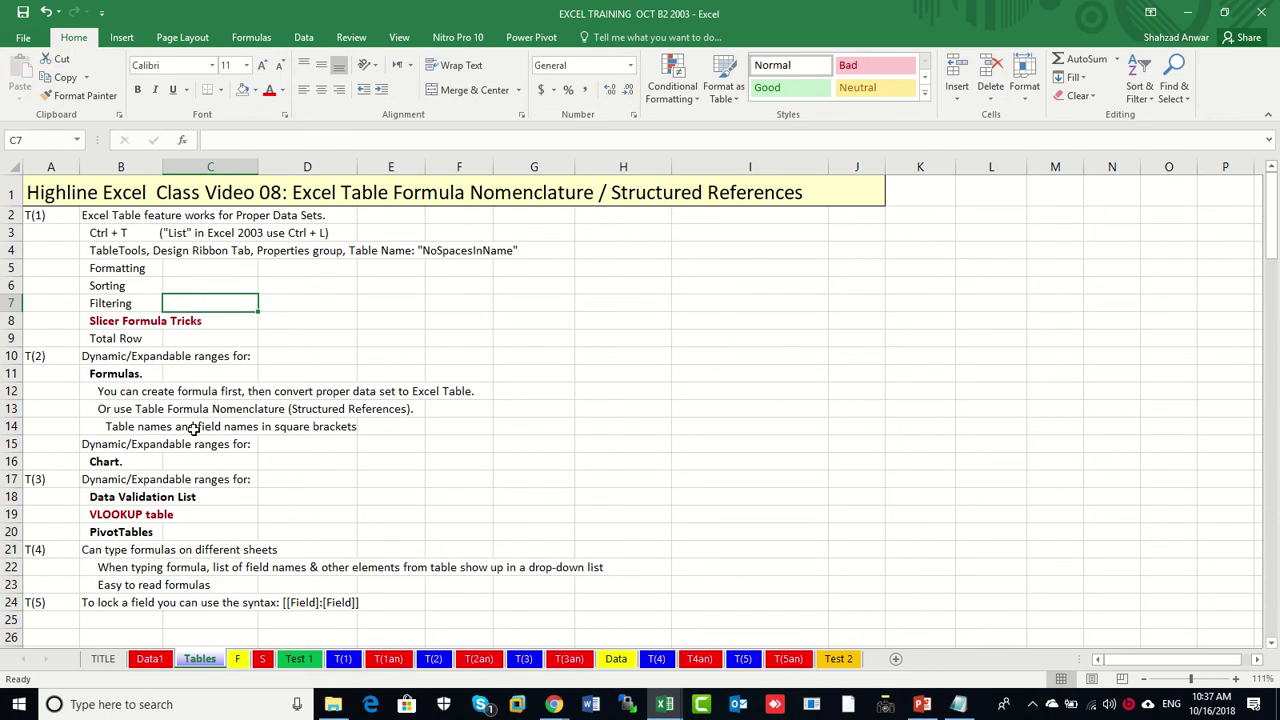
left_click(150, 659)
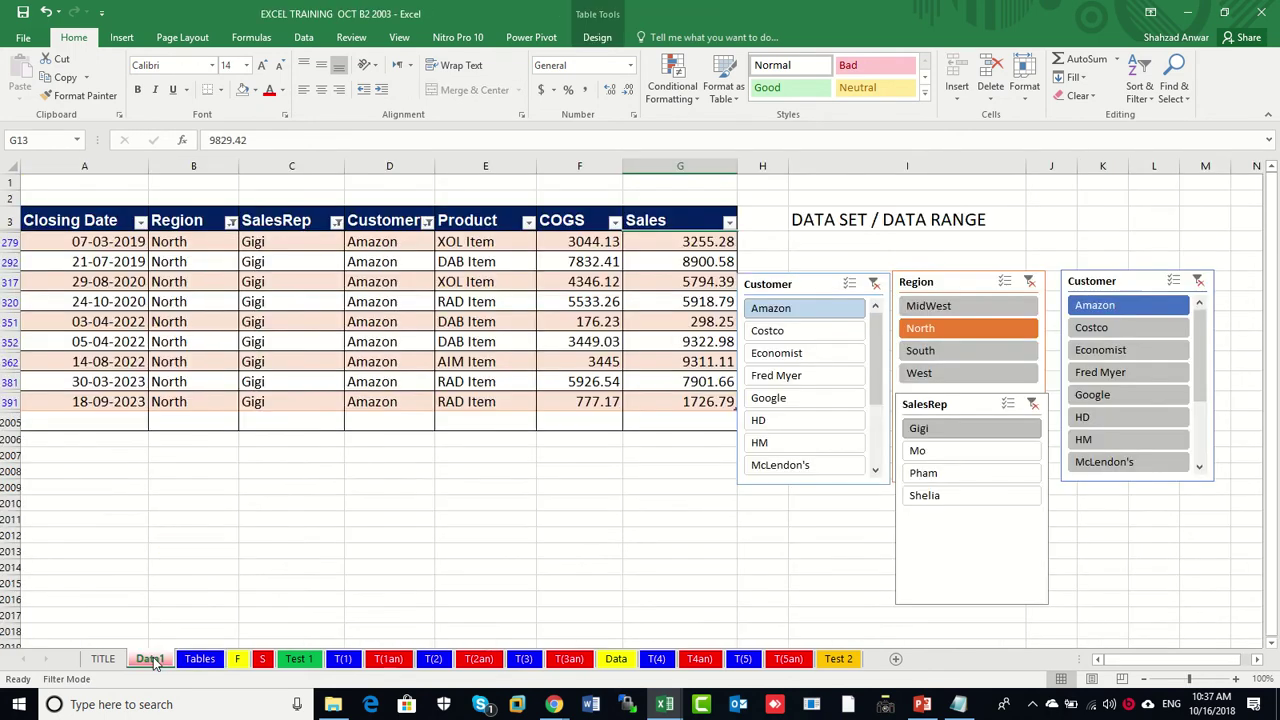